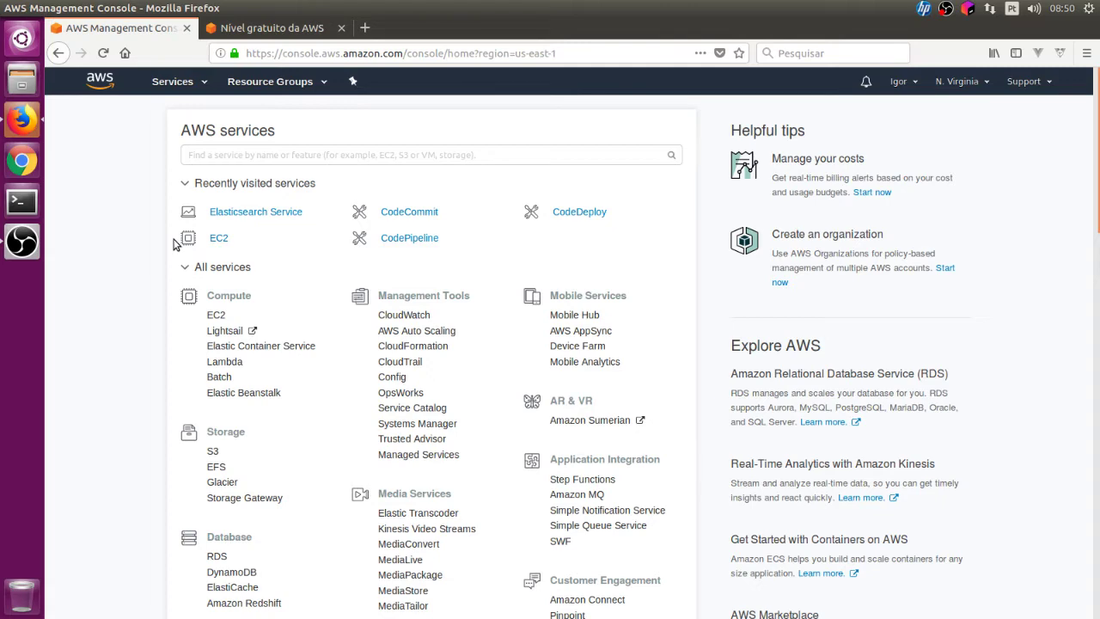
# - Search the console for 'rds' and open the RDS service
pyautogui.click(324, 157)
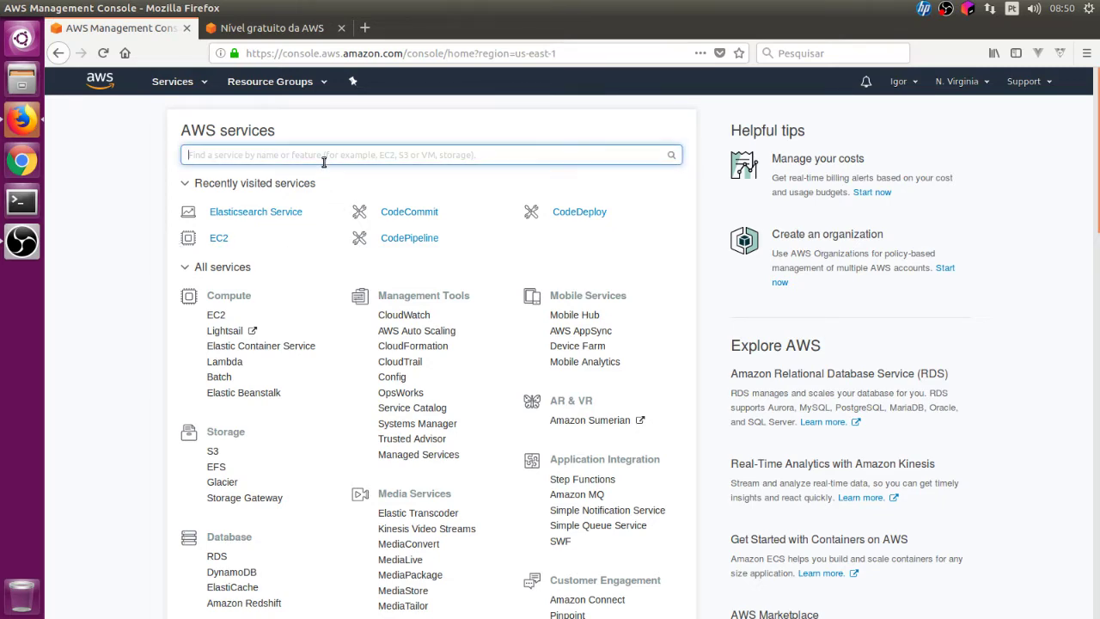
pyautogui.write('rds')
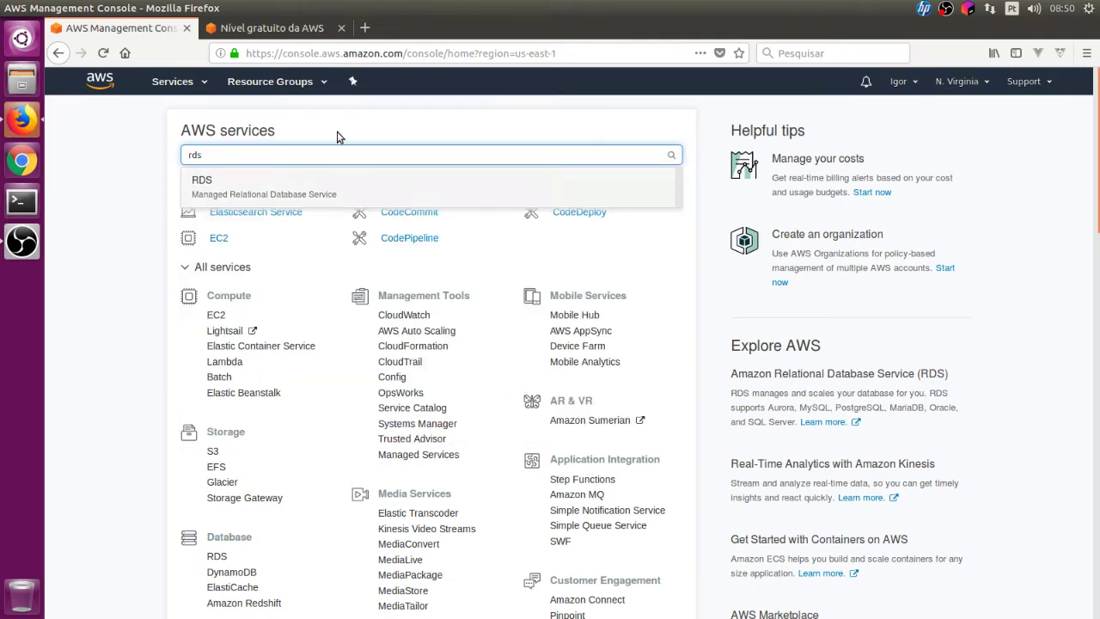
pyautogui.click(330, 180)
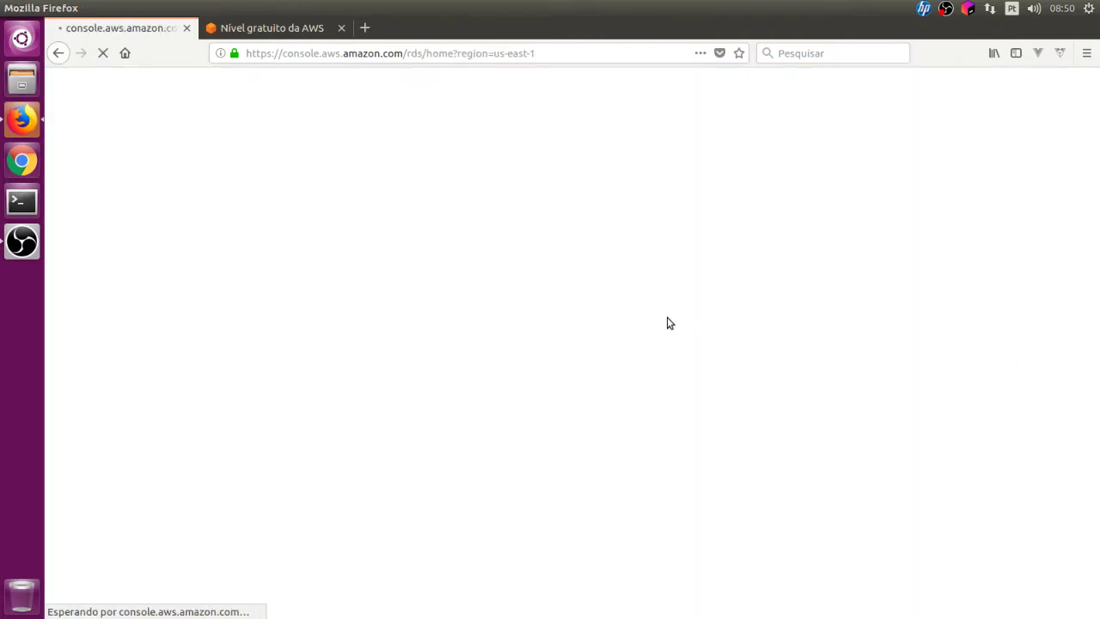
# - Check the free tier page's RDS allowance of 750 hours per month of db.t2.micro, then go back to RDS
pyautogui.click(309, 28)
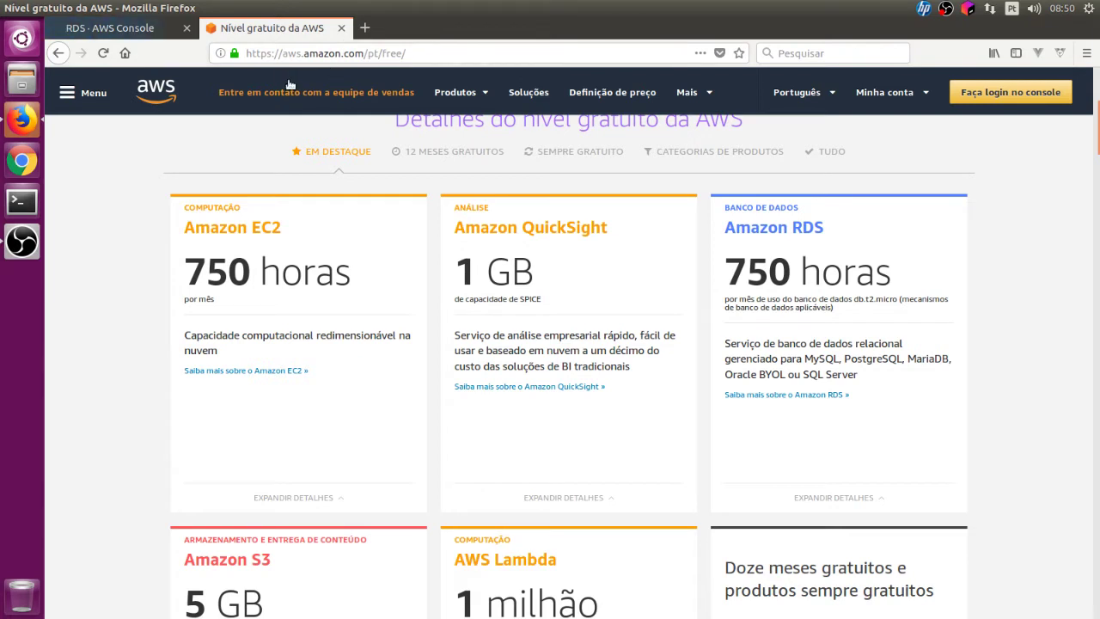
pyautogui.moveTo(741, 275); pyautogui.dragTo(894, 300)
pyautogui.click(894, 285)
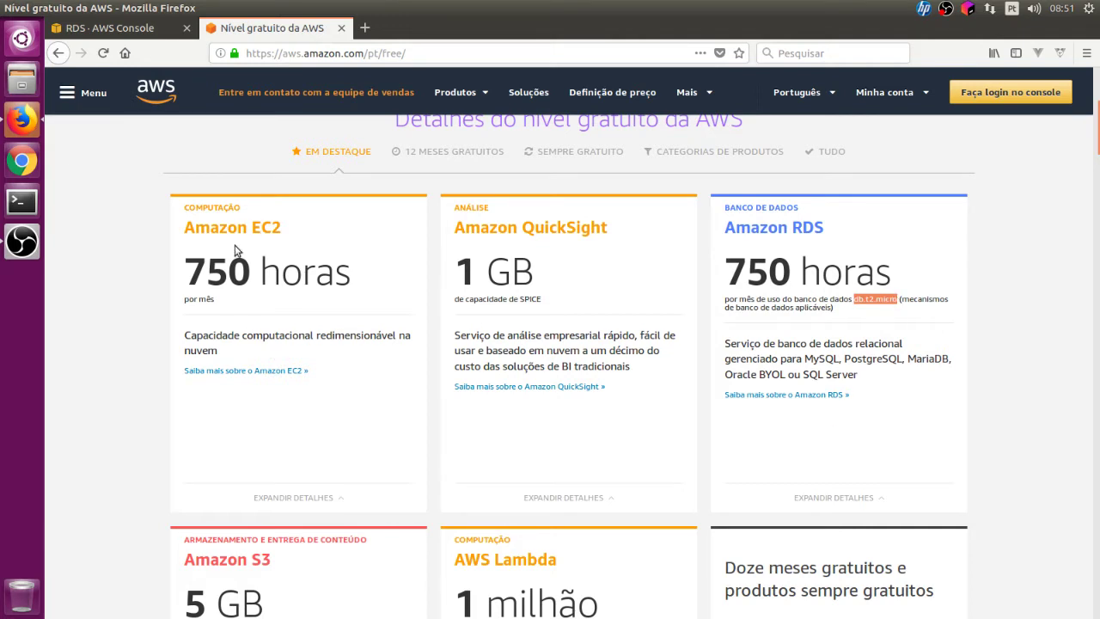
pyautogui.moveTo(184, 268); pyautogui.dragTo(376, 274)
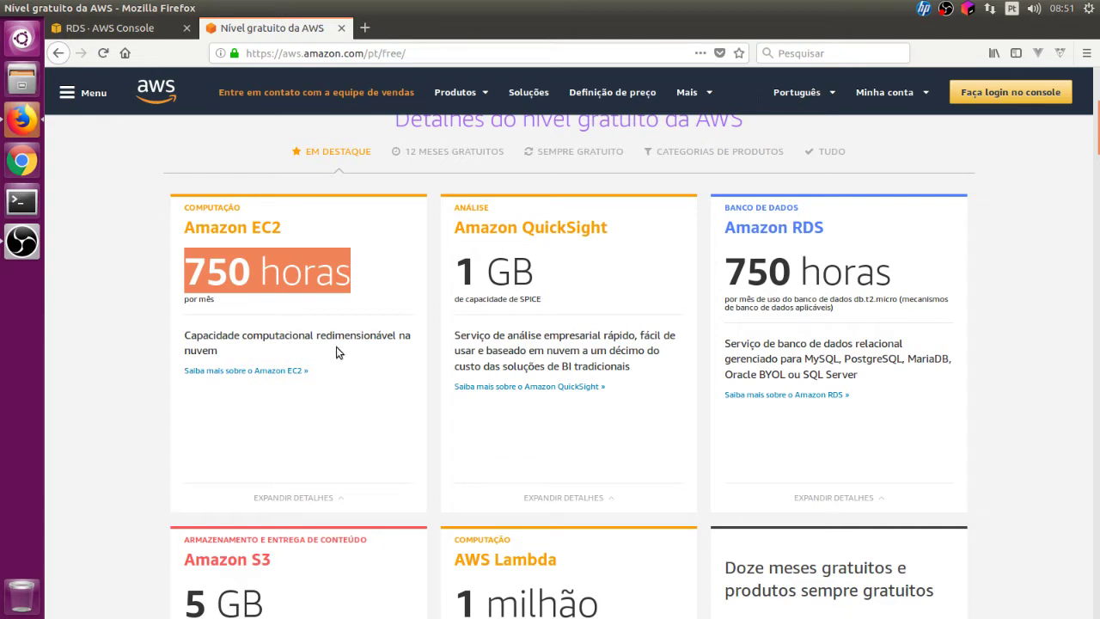
pyautogui.click(908, 282)
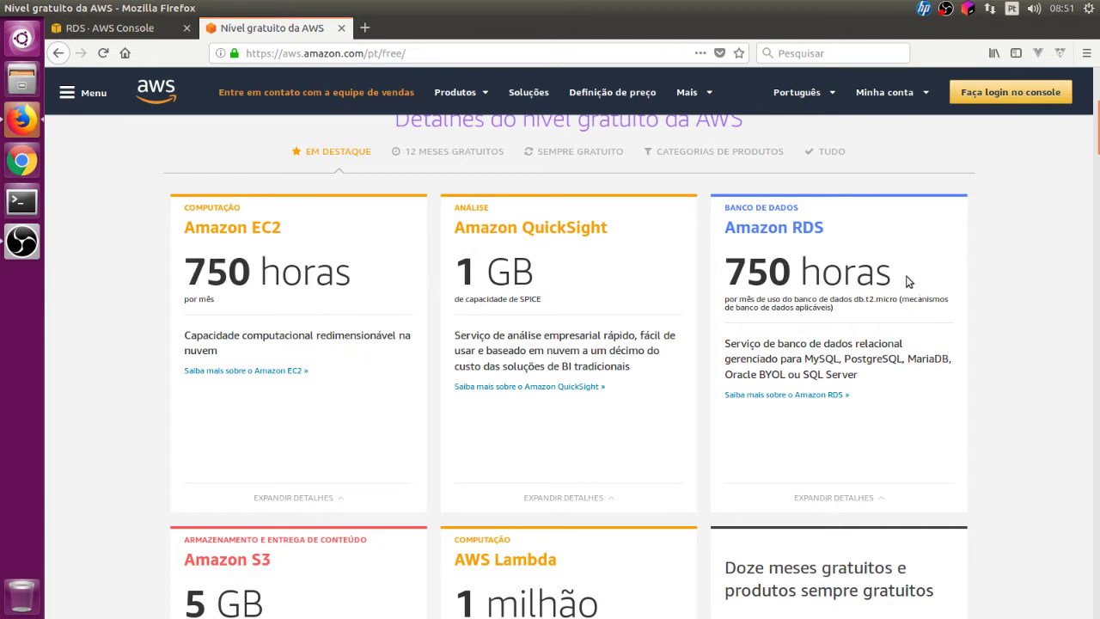
pyautogui.moveTo(722, 277); pyautogui.dragTo(894, 278)
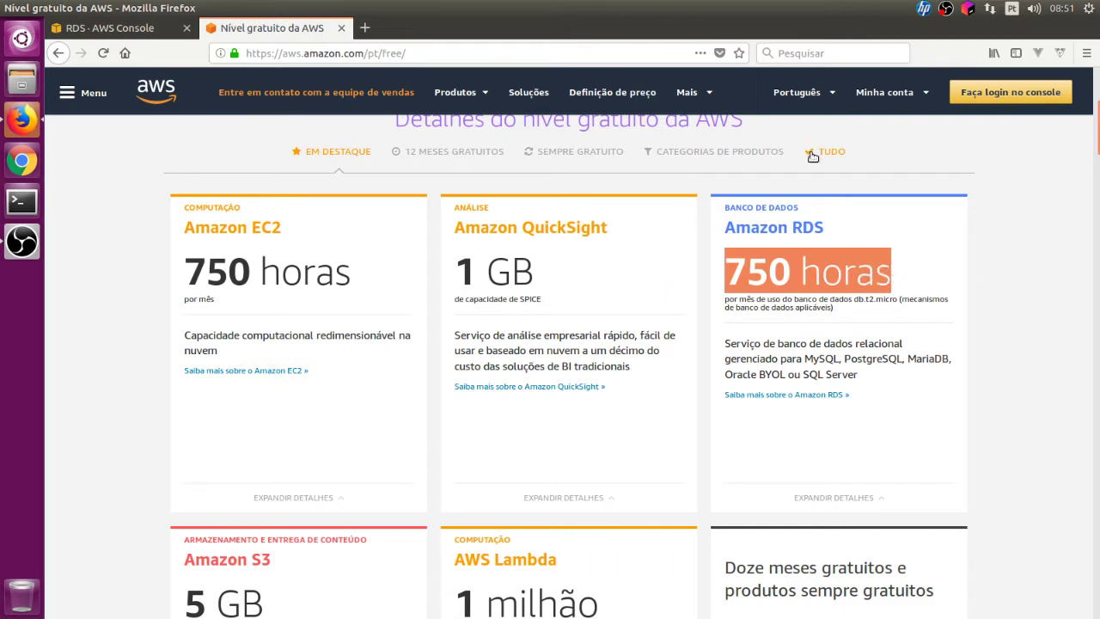
pyautogui.click(152, 28)
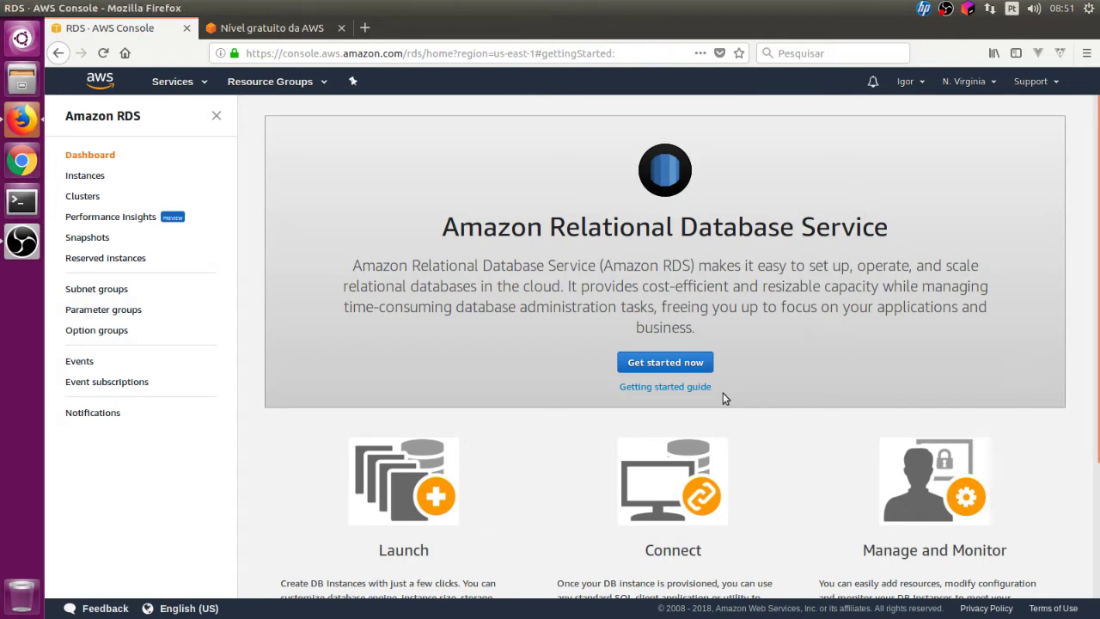
# - Start the Launch DB Instance wizard from the RDS dashboard's Get started now
pyautogui.click(684, 364)
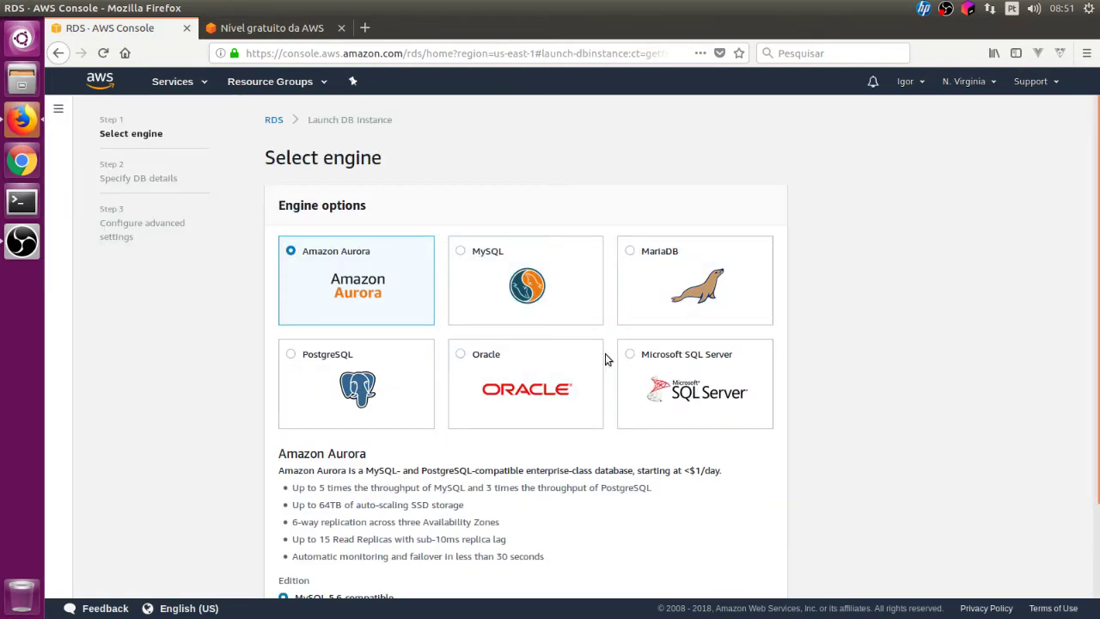
# - Select MySQL as the database engine
pyautogui.click(461, 252)
pyautogui.scroll(-1, 504, 278)
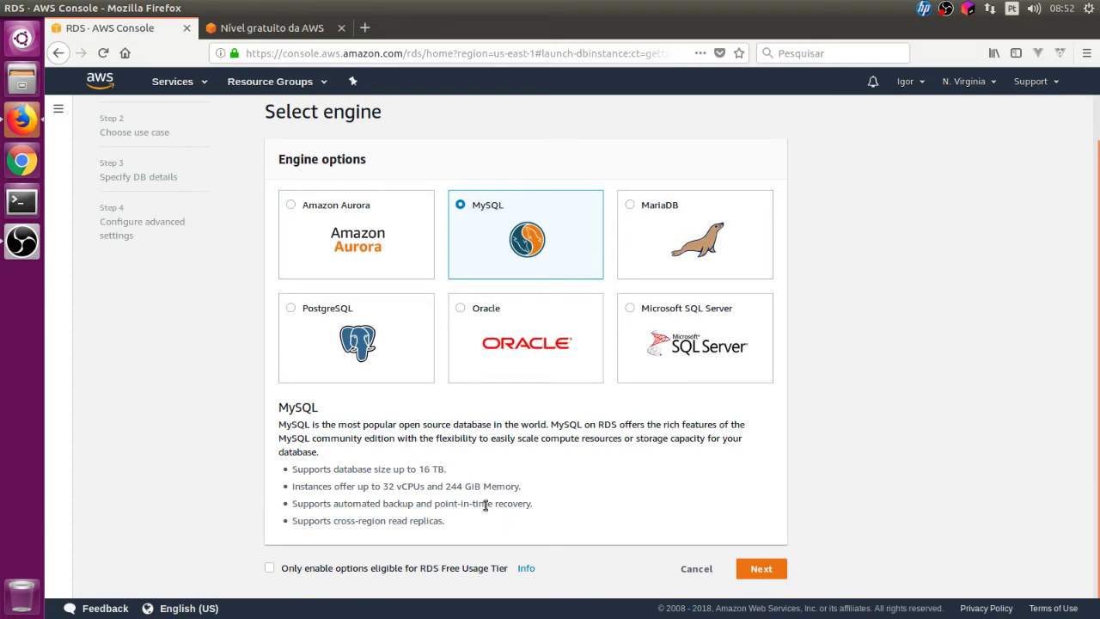
pyautogui.moveTo(474, 503); pyautogui.dragTo(534, 504)
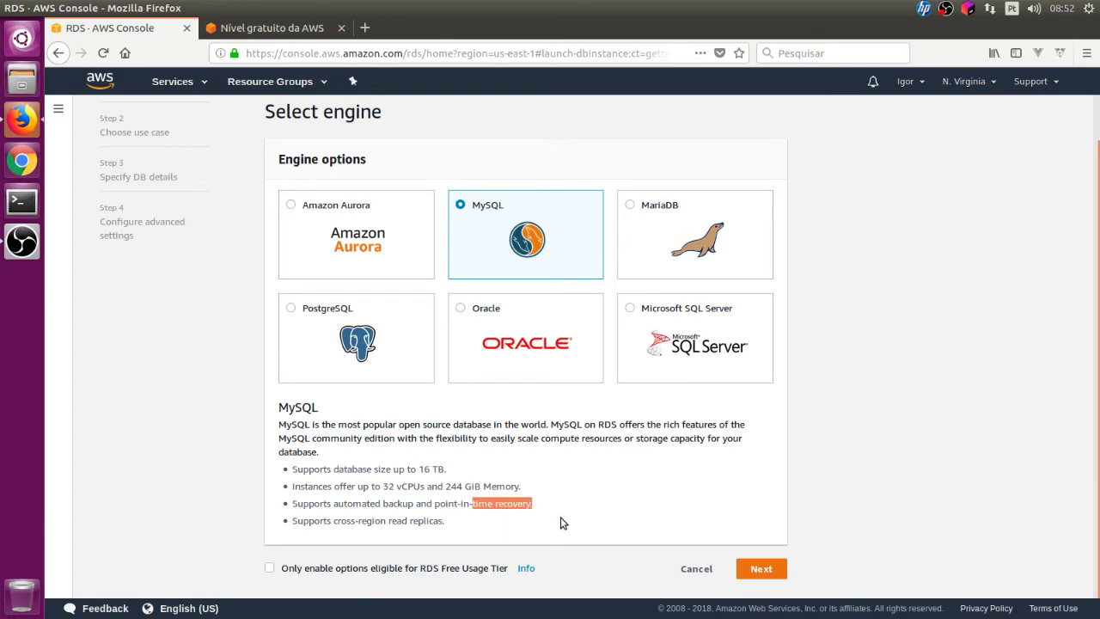
pyautogui.click(437, 516)
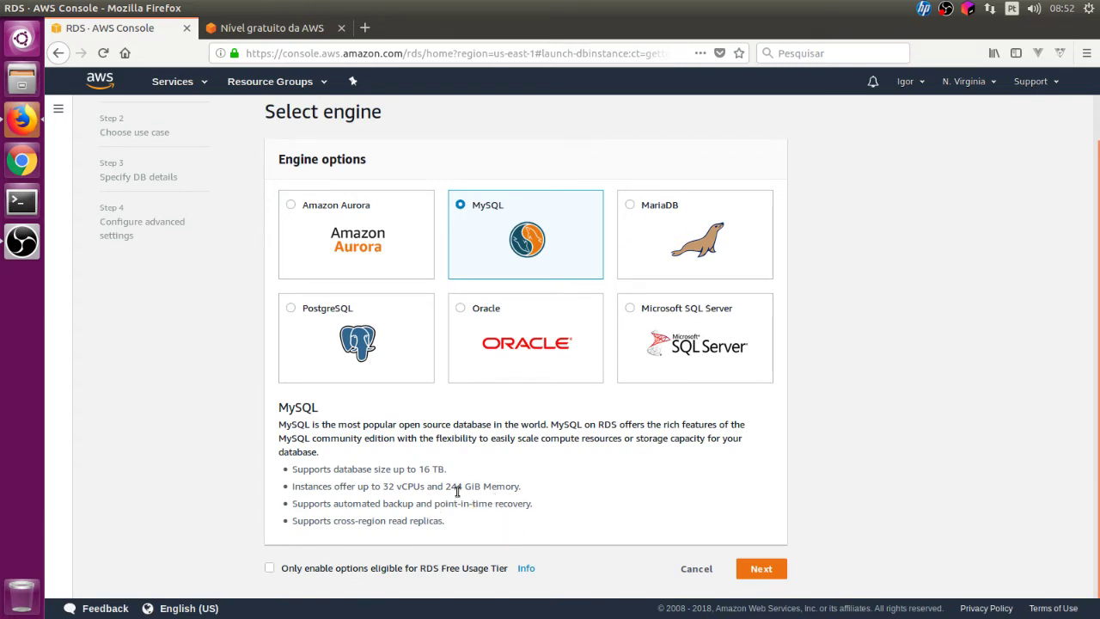
# - Leave the free-tier-only option unchecked and continue to the use case step
pyautogui.click(338, 574)
pyautogui.click(338, 574)
pyautogui.click(338, 573)
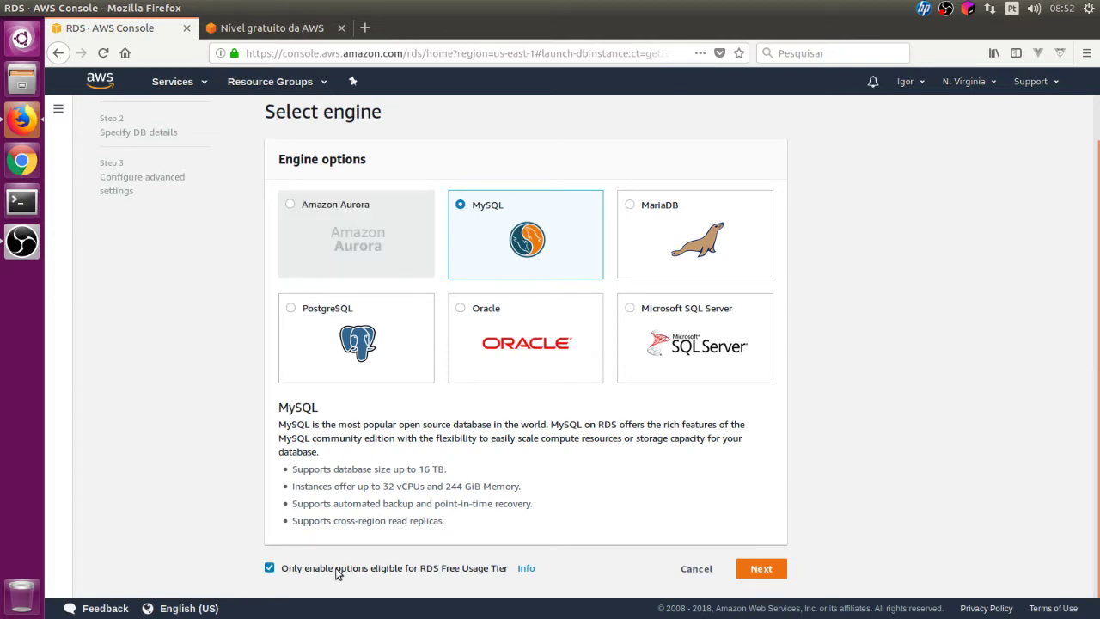
pyautogui.click(338, 573)
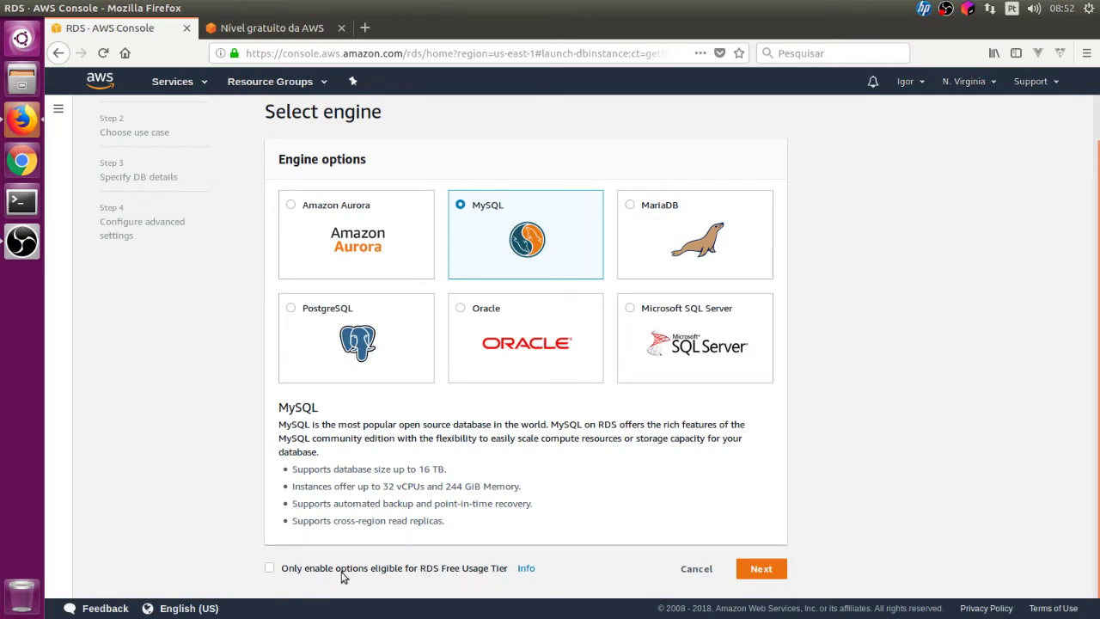
pyautogui.click(308, 571)
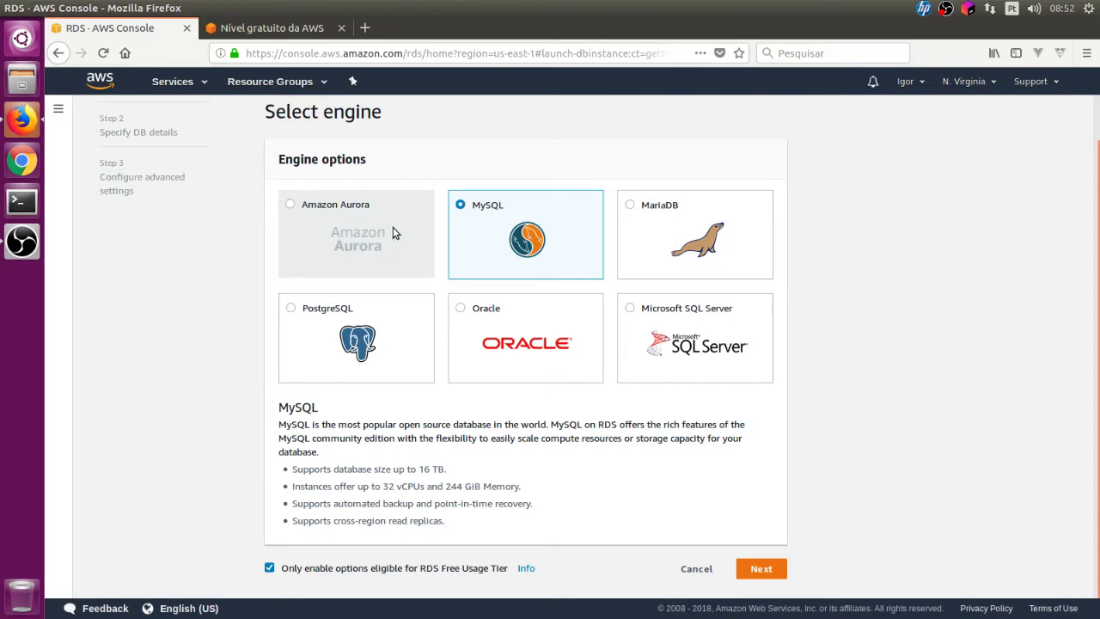
pyautogui.click(270, 568)
pyautogui.click(757, 572)
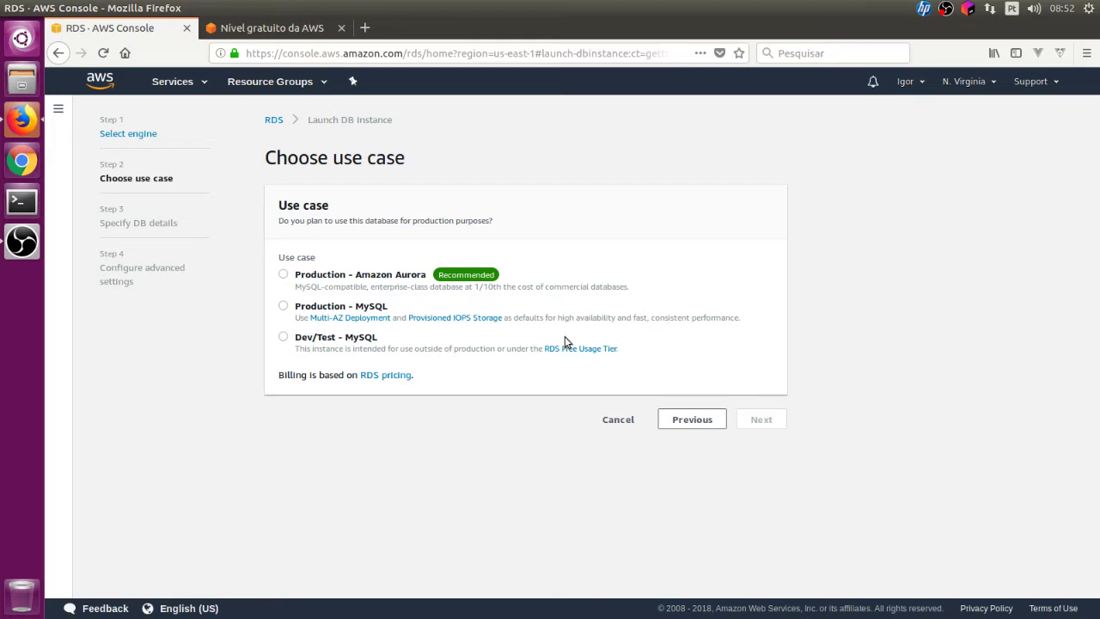
# - Pick the Dev/Test - MySQL use case and proceed to DB details
pyautogui.click(284, 337)
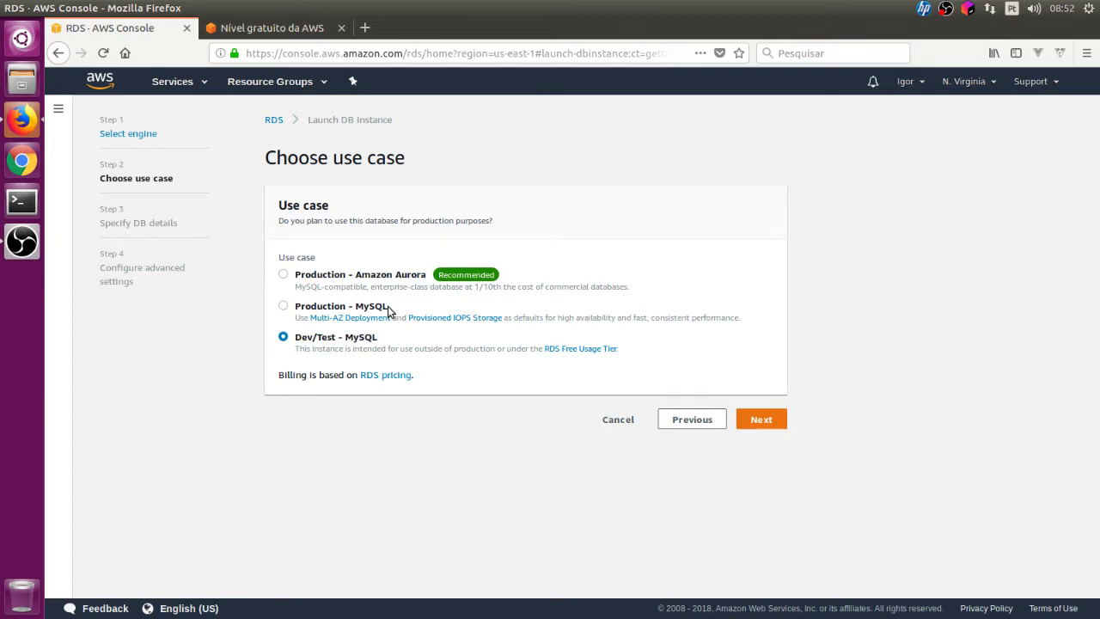
pyautogui.click(757, 418)
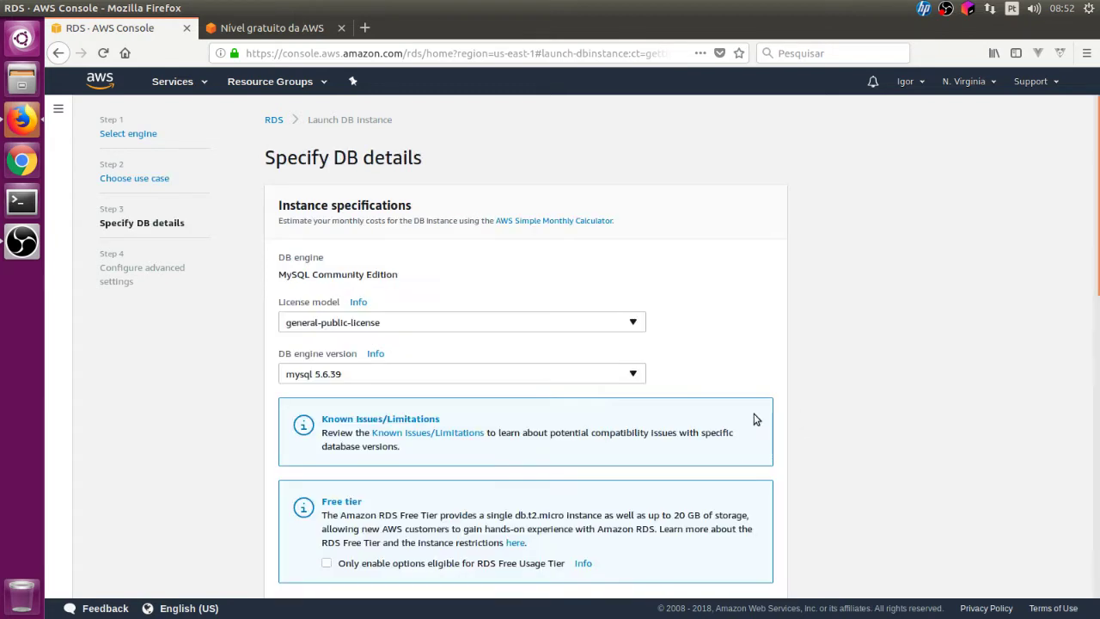
# - Choose MySQL engine version 5.7.21, noting the free tier's 20 GB storage allowance
pyautogui.scroll(-3, 704, 239)
pyautogui.scroll(-2, 738, 244)
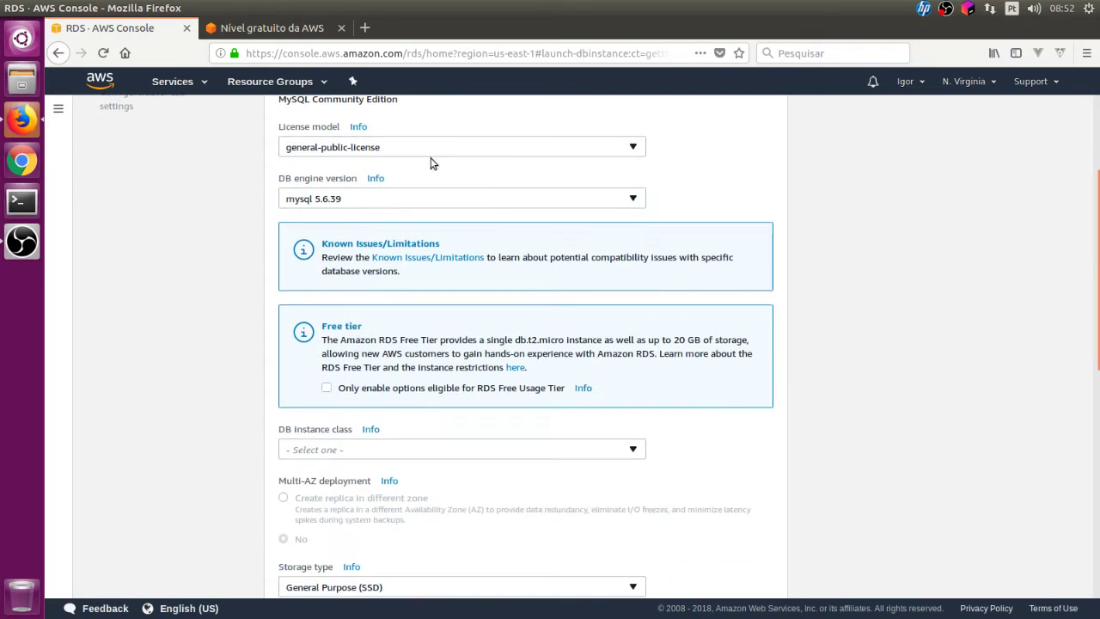
pyautogui.click(417, 150)
pyautogui.click(406, 170)
pyautogui.click(367, 198)
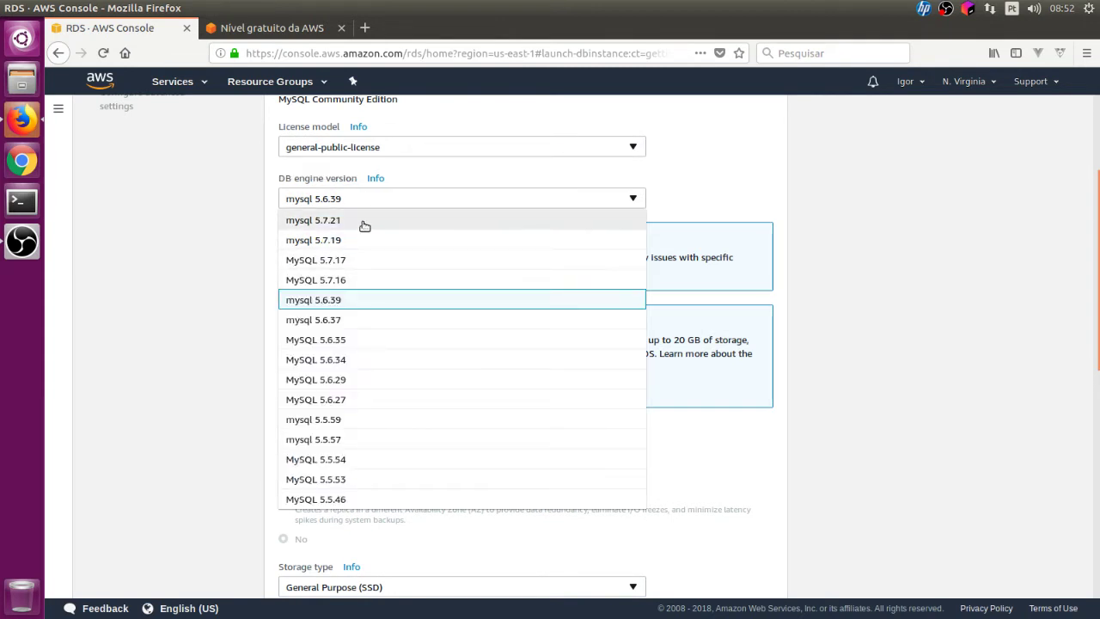
pyautogui.click(364, 221)
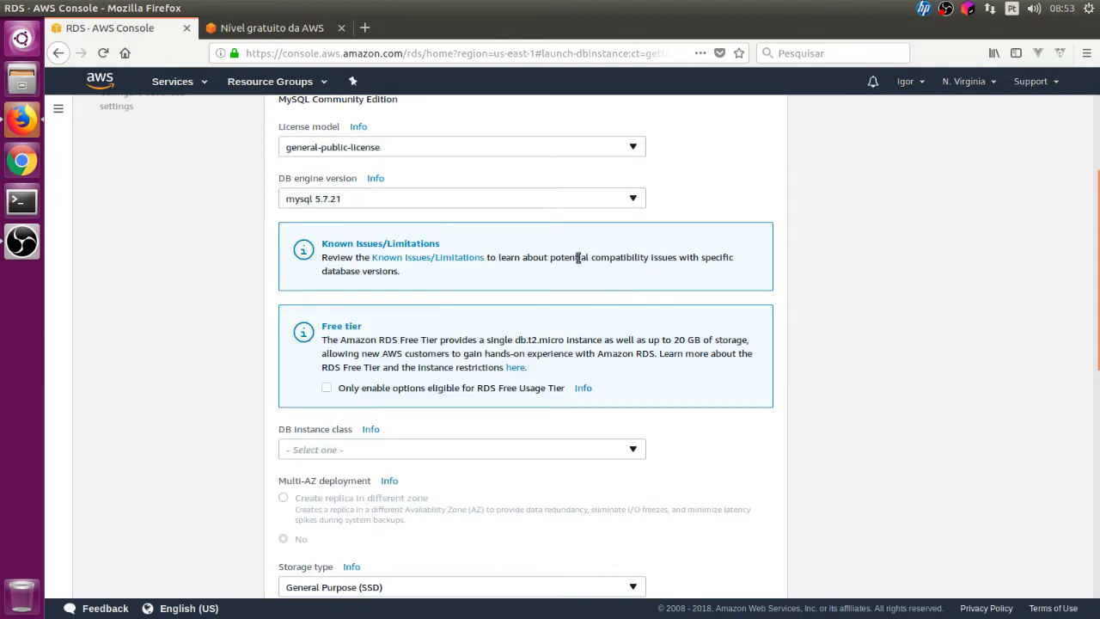
pyautogui.scroll(-3, 558, 257)
pyautogui.scroll(2, 580, 263)
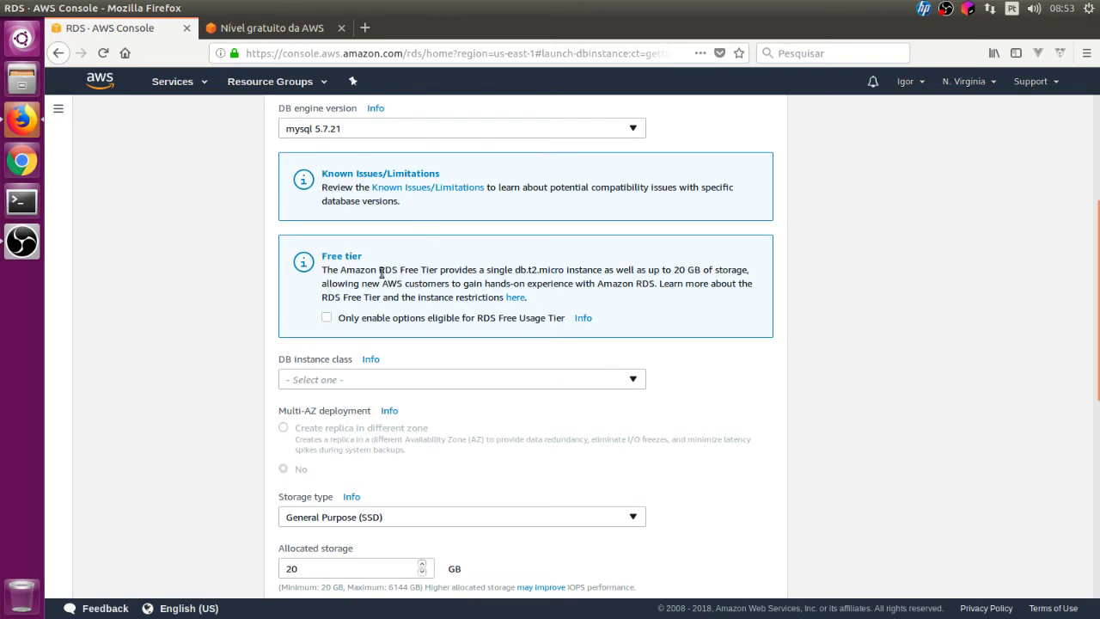
pyautogui.moveTo(415, 270); pyautogui.dragTo(437, 270)
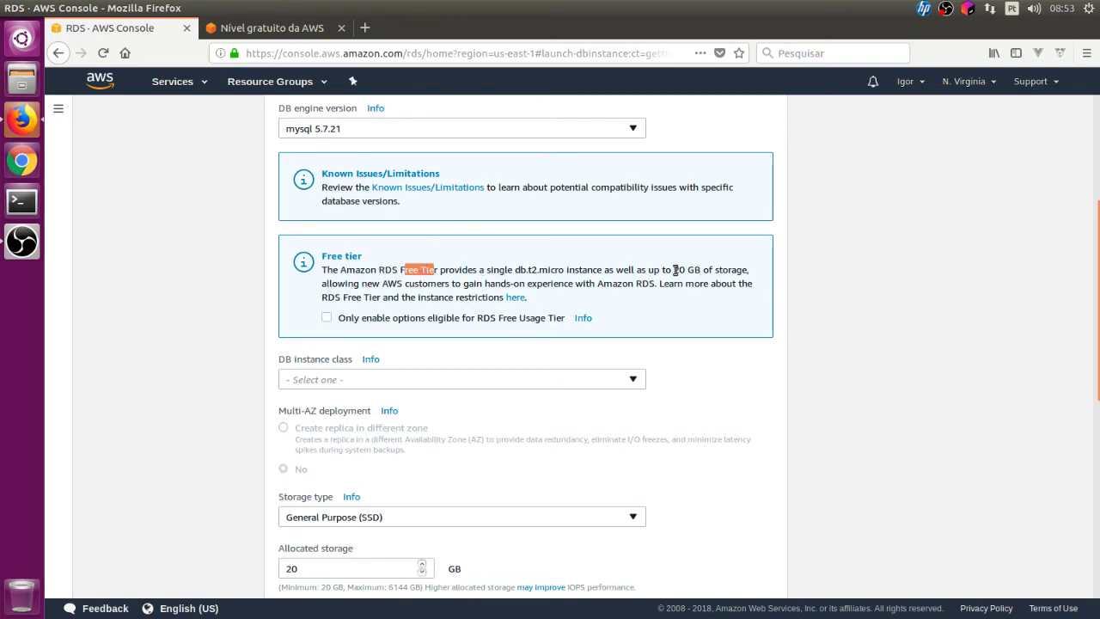
pyautogui.moveTo(674, 270); pyautogui.dragTo(749, 273)
pyautogui.click(714, 263)
pyautogui.scroll(-5, 606, 275)
# - Set instance class db.t2.micro, Multi-AZ to No, and General Purpose (SSD) storage
pyautogui.click(506, 172)
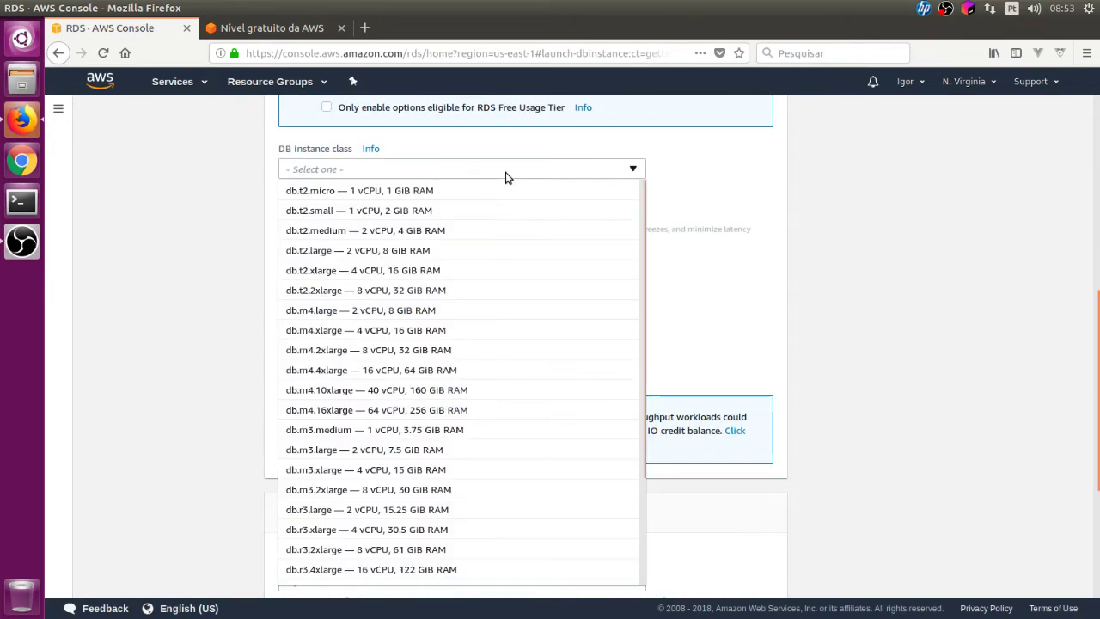
pyautogui.click(452, 192)
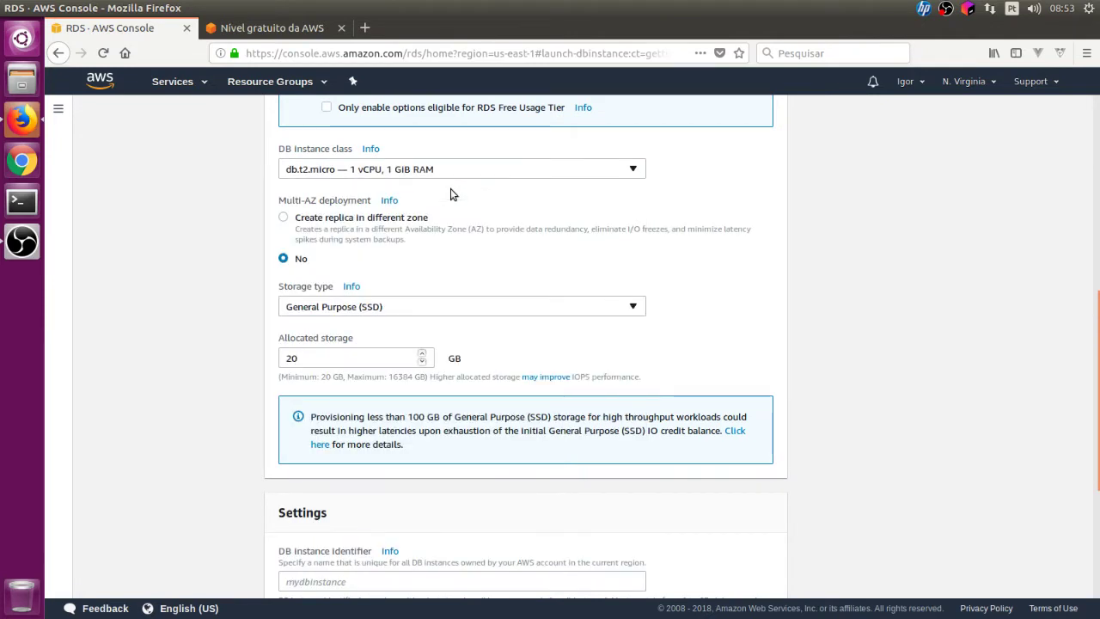
pyautogui.click(283, 218)
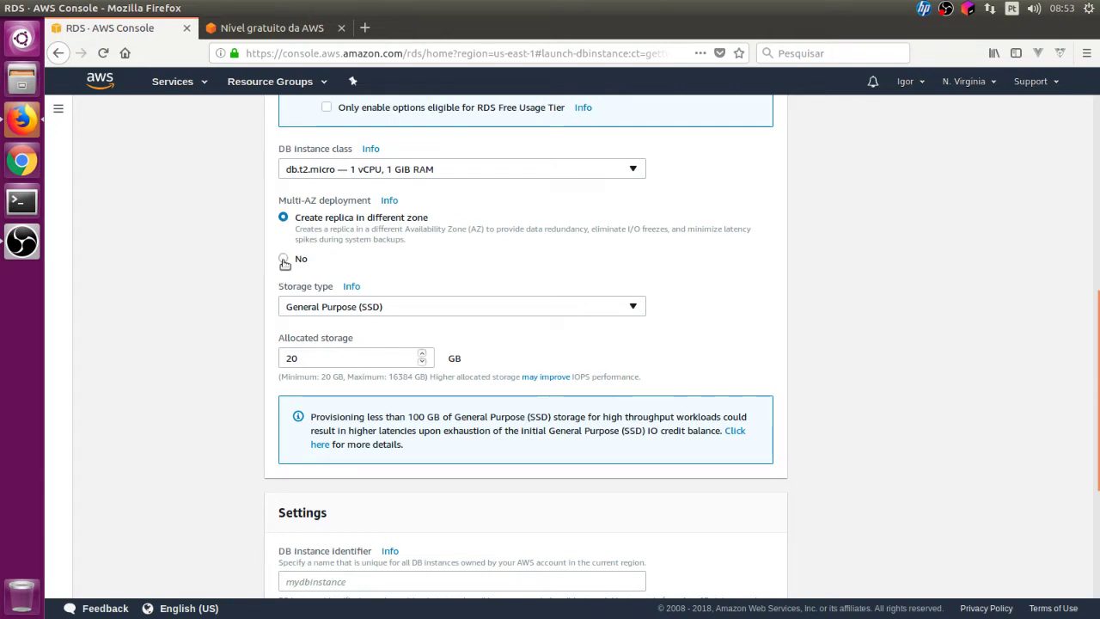
pyautogui.click(284, 259)
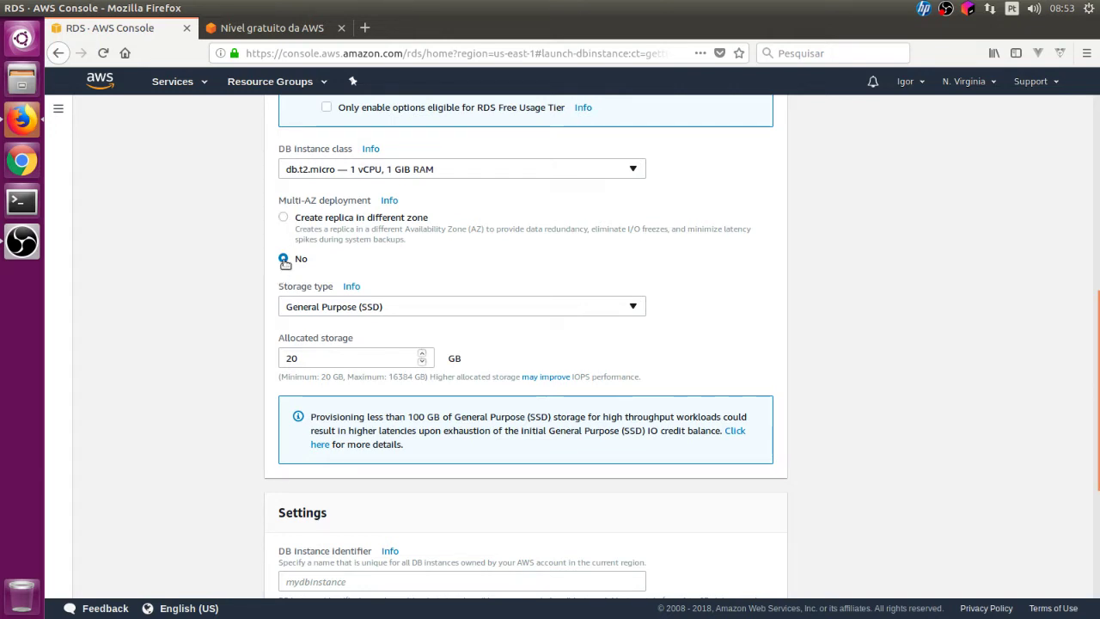
pyautogui.click(566, 307)
pyautogui.click(573, 328)
pyautogui.scroll(-4, 770, 288)
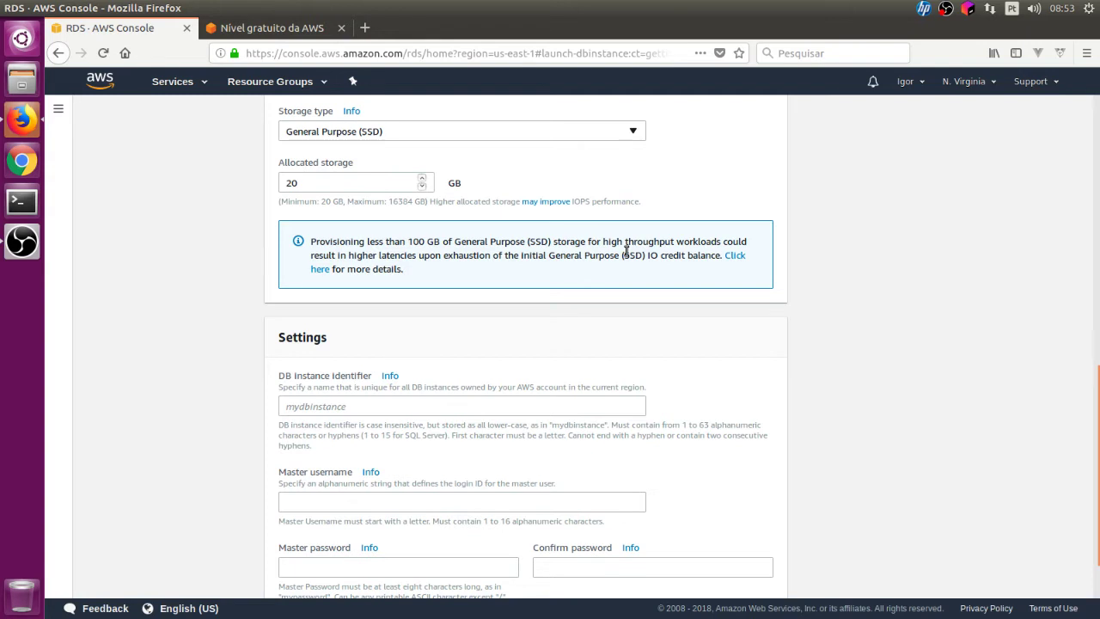
# - Enter the DB instance identifier and the master username
pyautogui.scroll(-2, 692, 270)
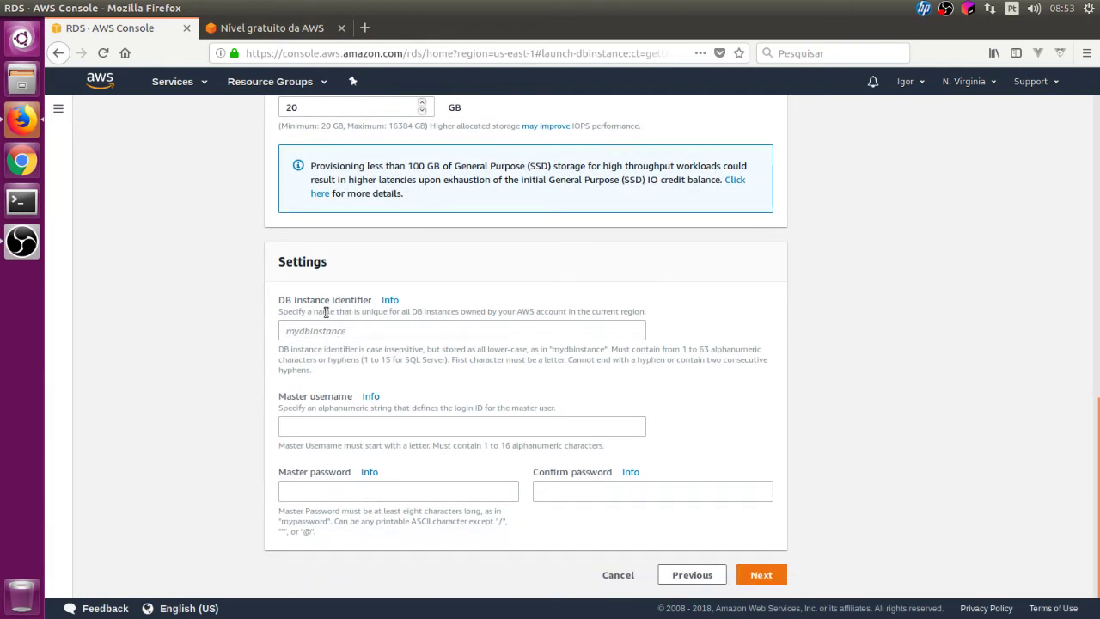
pyautogui.click(345, 330)
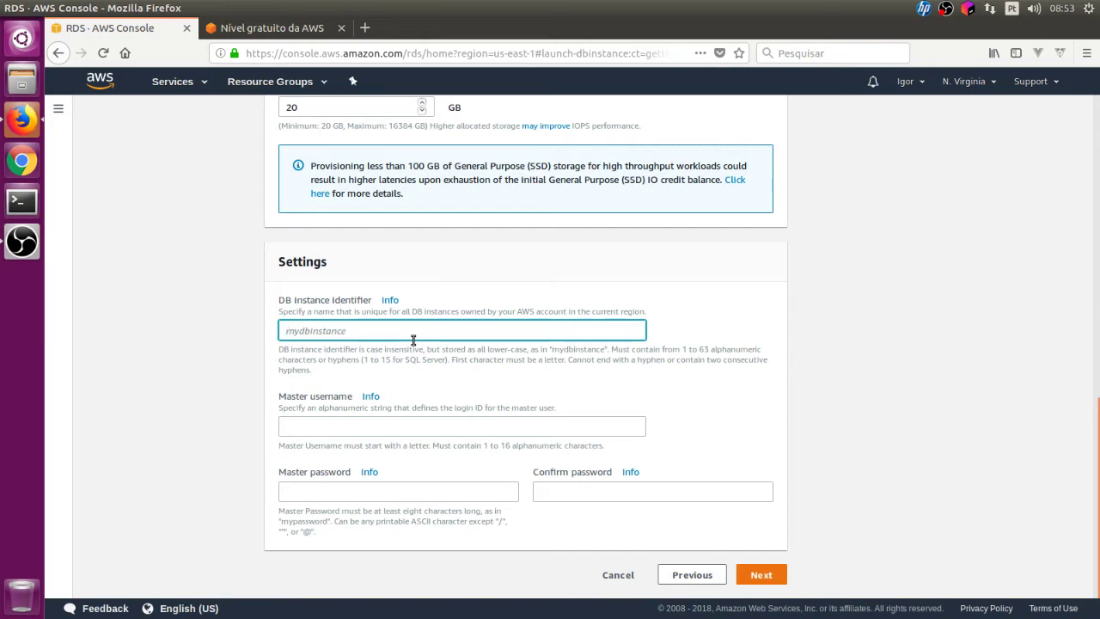
pyautogui.write('igor')
pyautogui.click(392, 430)
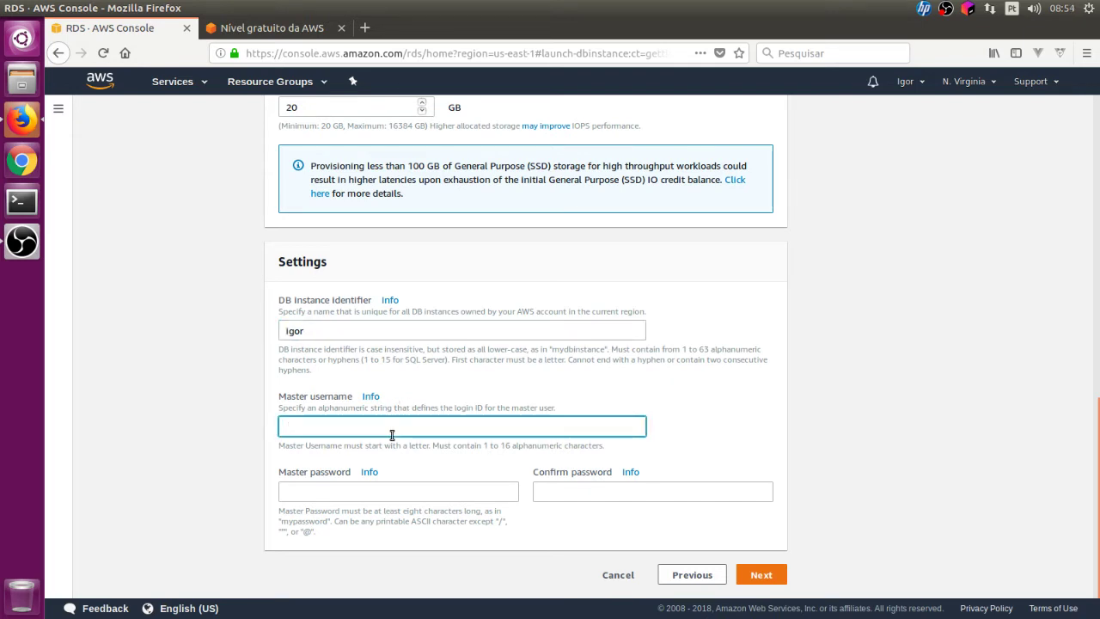
pyautogui.write('igor2040')
# - Enter and confirm the master password, then continue to advanced settings
pyautogui.click(379, 494)
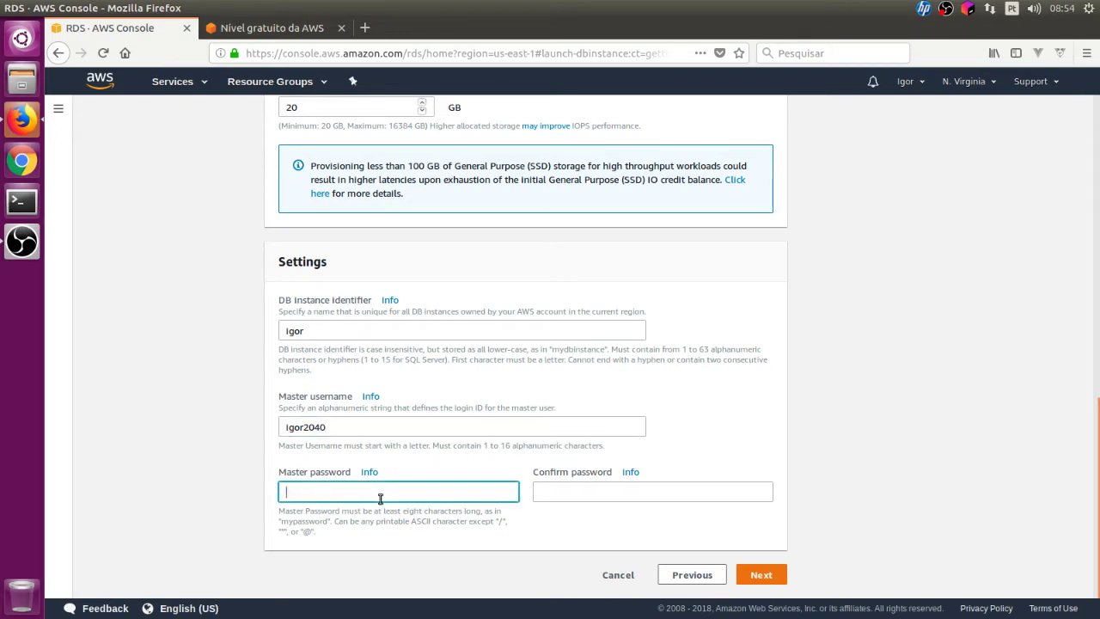
pyautogui.write('••••')
pyautogui.press('Tab')
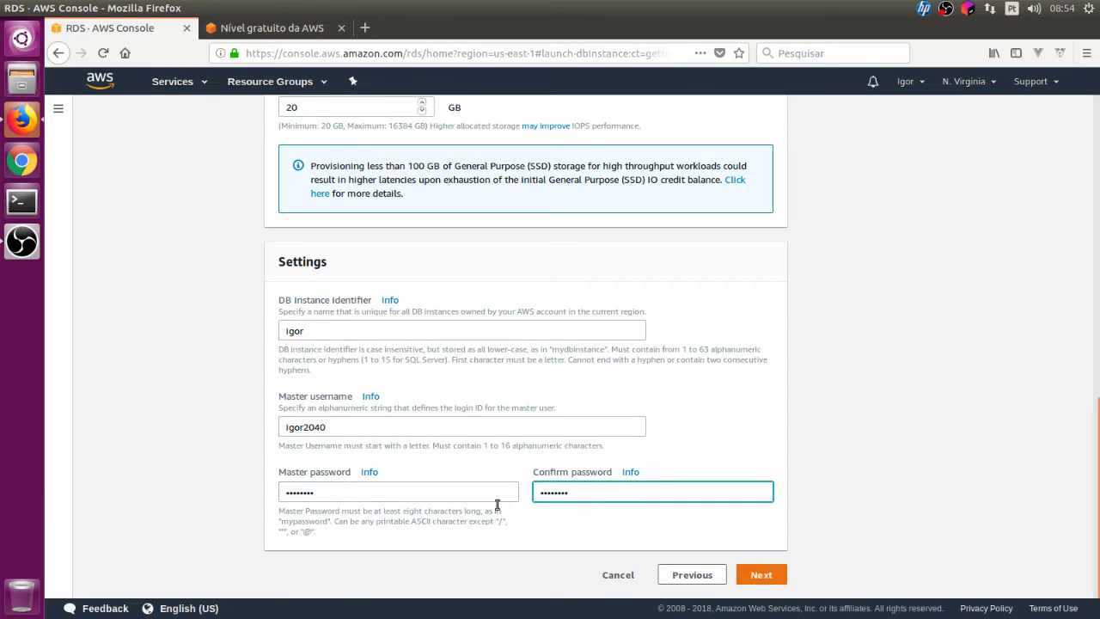
pyautogui.moveTo(346, 521); pyautogui.dragTo(478, 521)
pyautogui.click(299, 541)
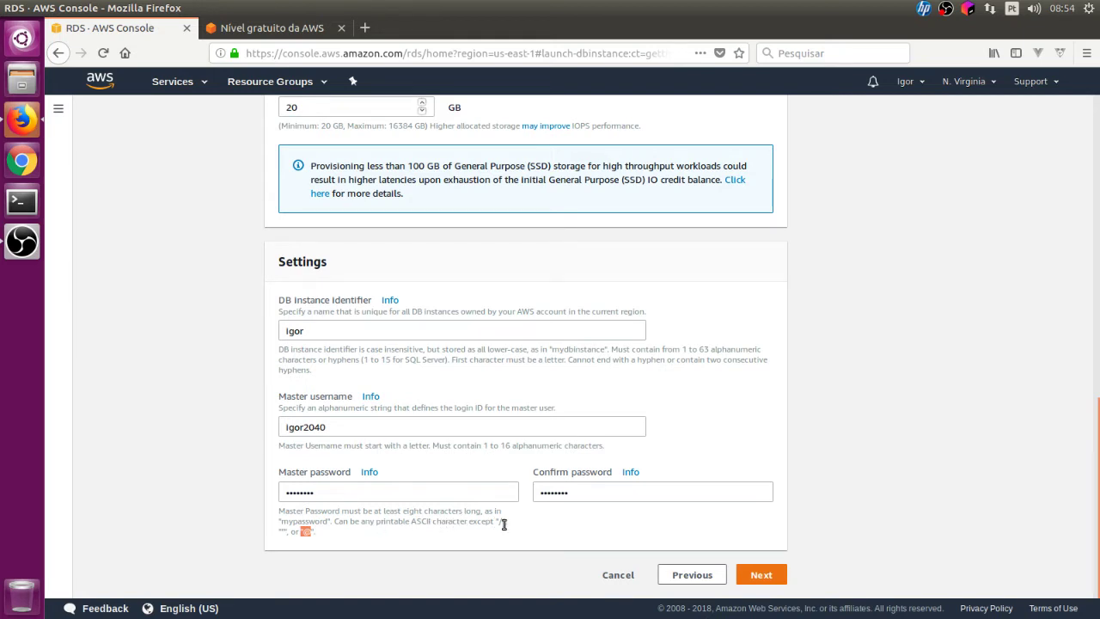
pyautogui.moveTo(502, 522); pyautogui.dragTo(507, 522)
pyautogui.click(772, 575)
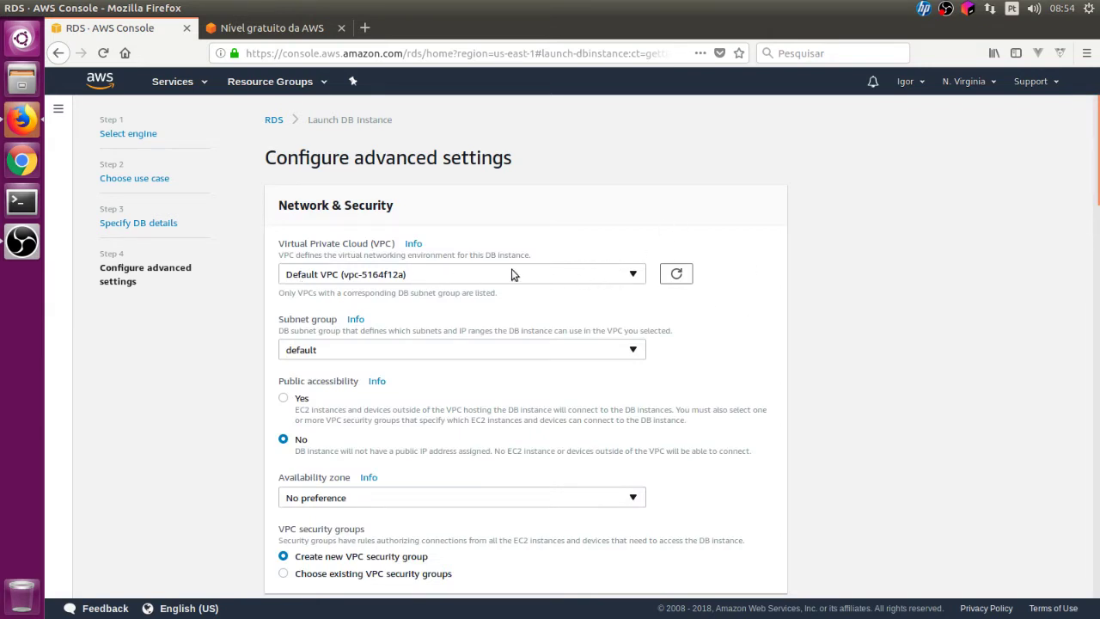
# - Make the instance publicly accessible, keeping availability zone at No preference
pyautogui.scroll(-2, 636, 267)
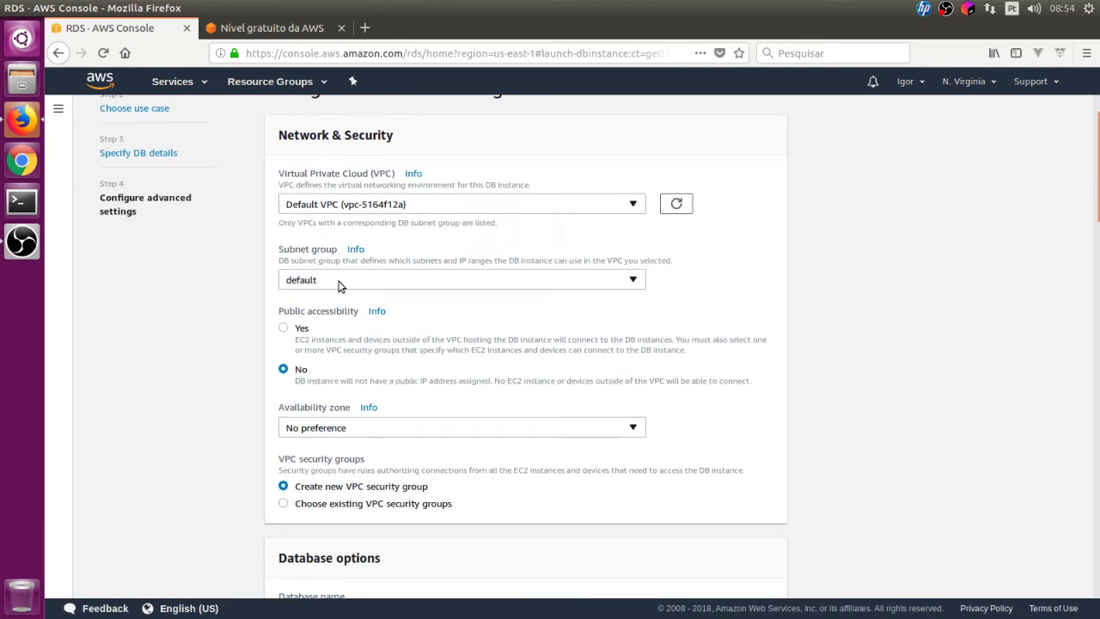
pyautogui.click(286, 329)
pyautogui.scroll(-3, 609, 358)
pyautogui.click(596, 288)
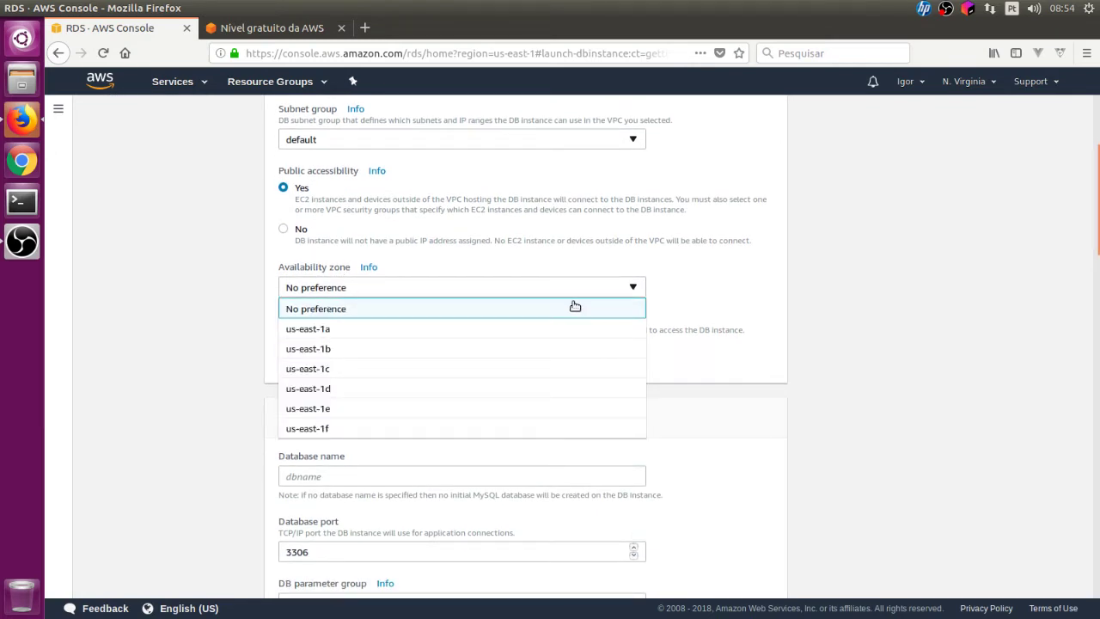
pyautogui.click(949, 342)
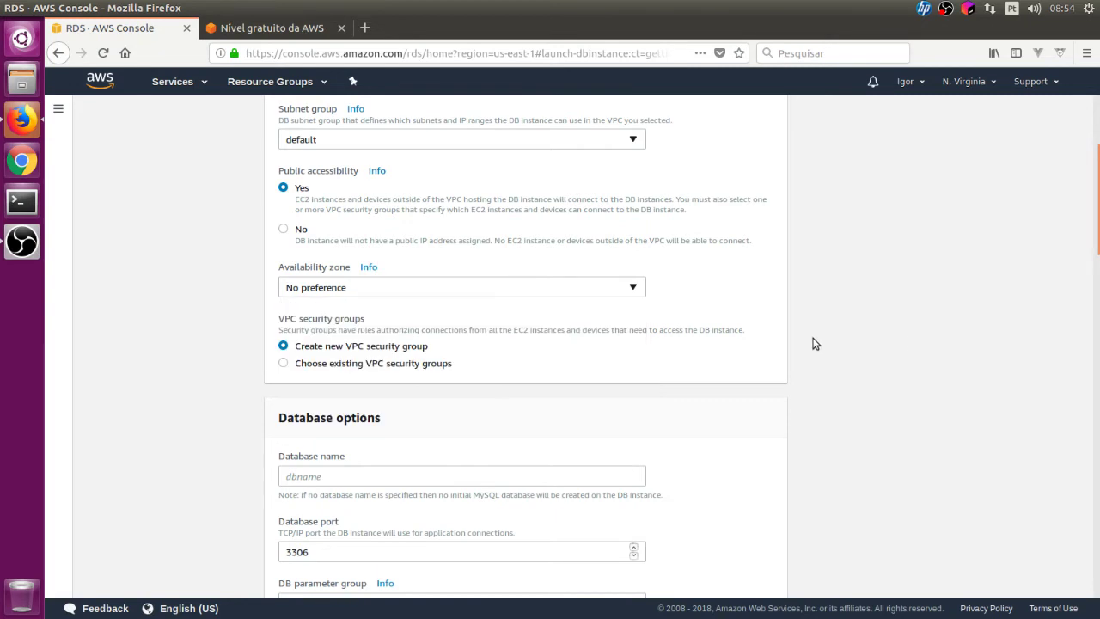
pyautogui.scroll(-3, 814, 342)
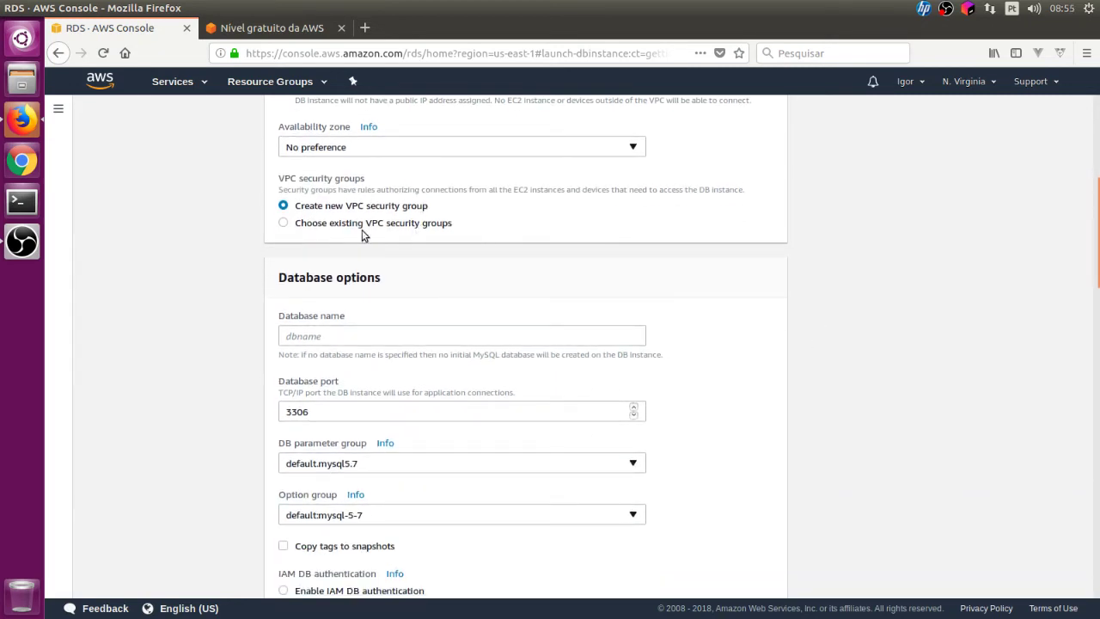
# - Use the existing launch-wizard-1 VPC security group instead of default
pyautogui.click(284, 222)
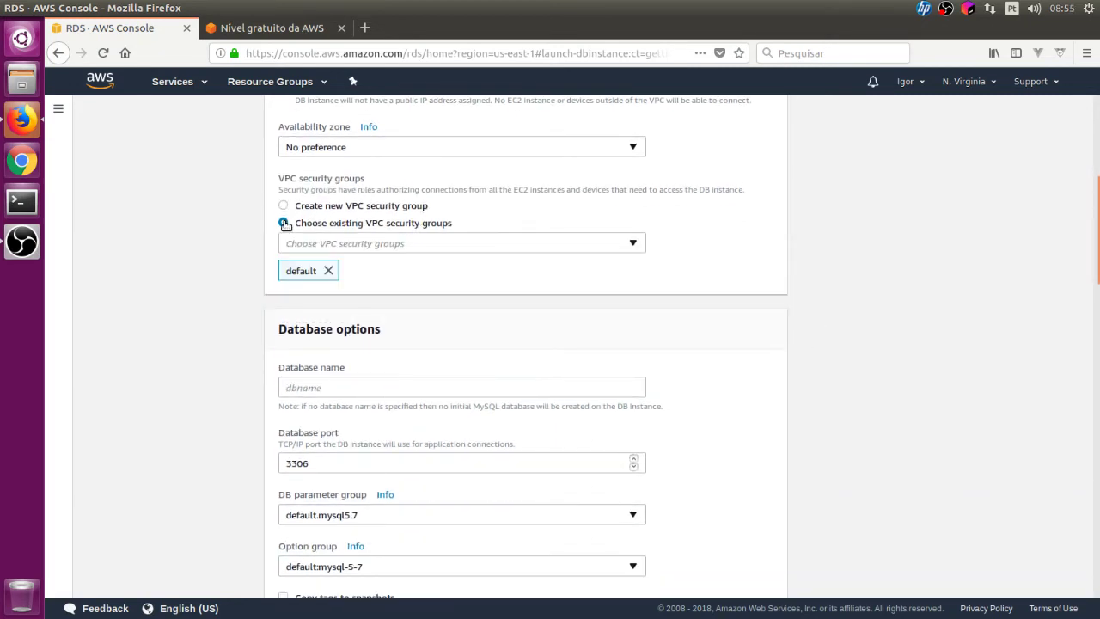
pyautogui.click(324, 245)
pyautogui.click(341, 306)
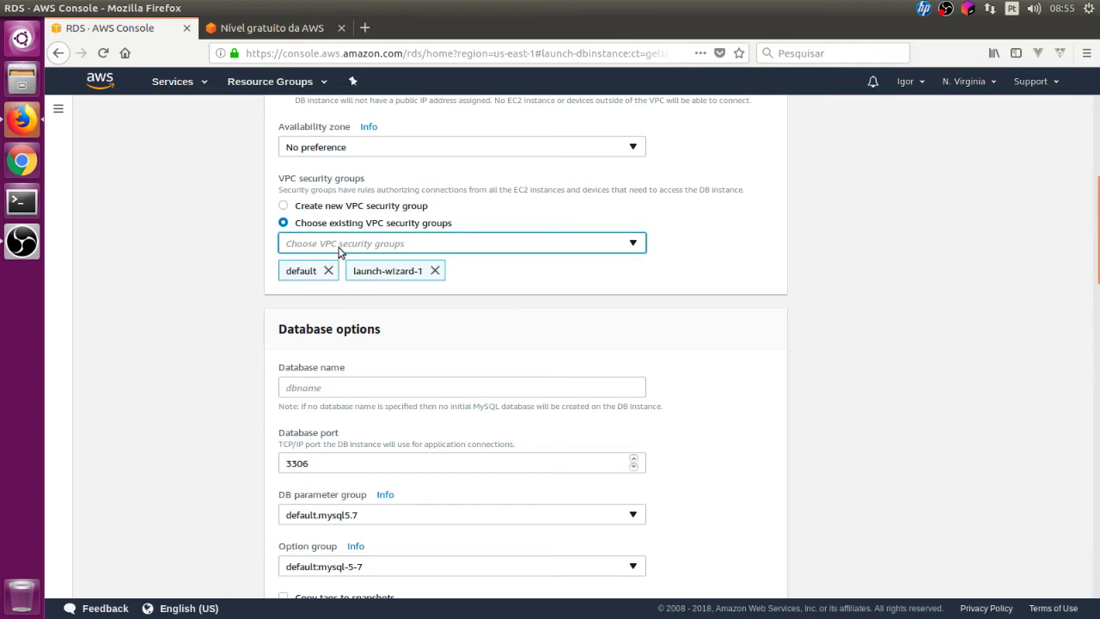
pyautogui.click(331, 271)
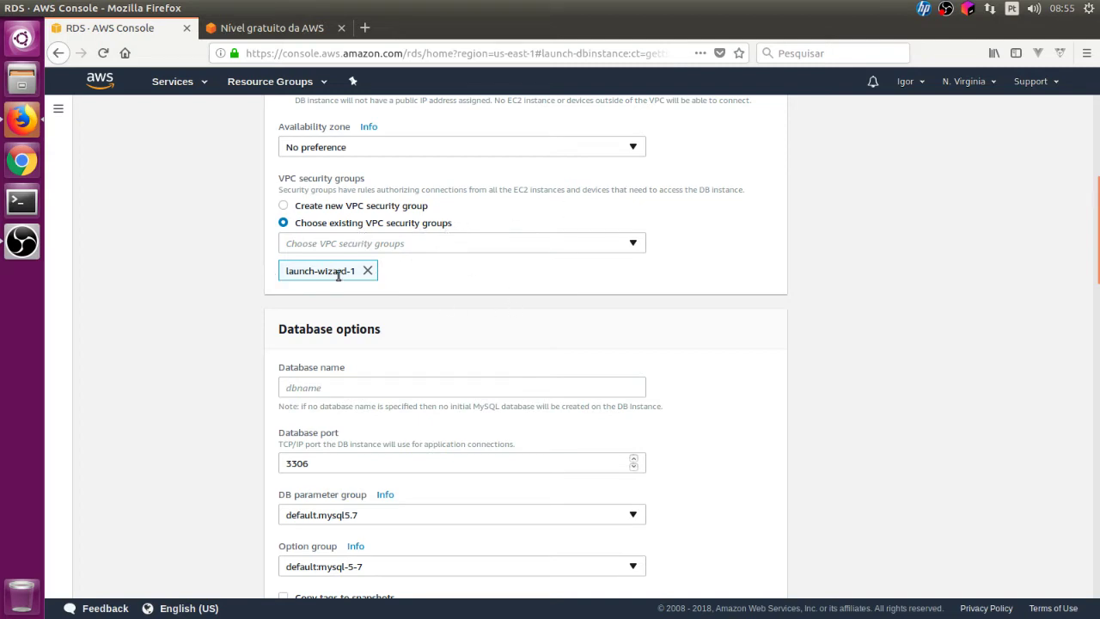
# - Open the EC2 console in a new browser tab from the services history
pyautogui.click(182, 84)
pyautogui.rightClick(89, 250)
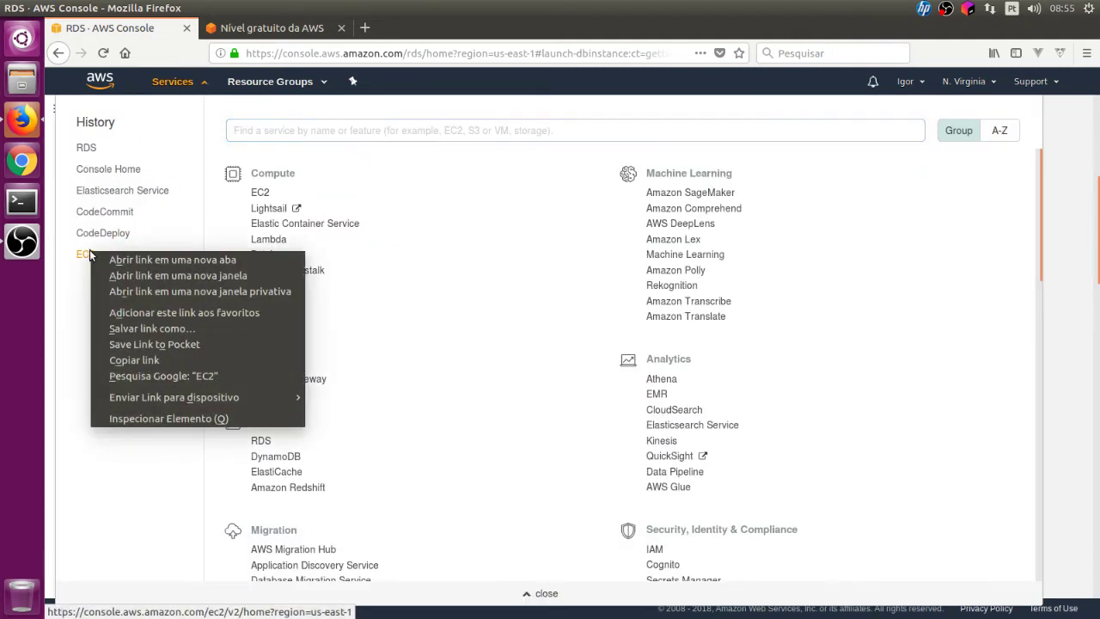
pyautogui.click(97, 259)
pyautogui.click(190, 83)
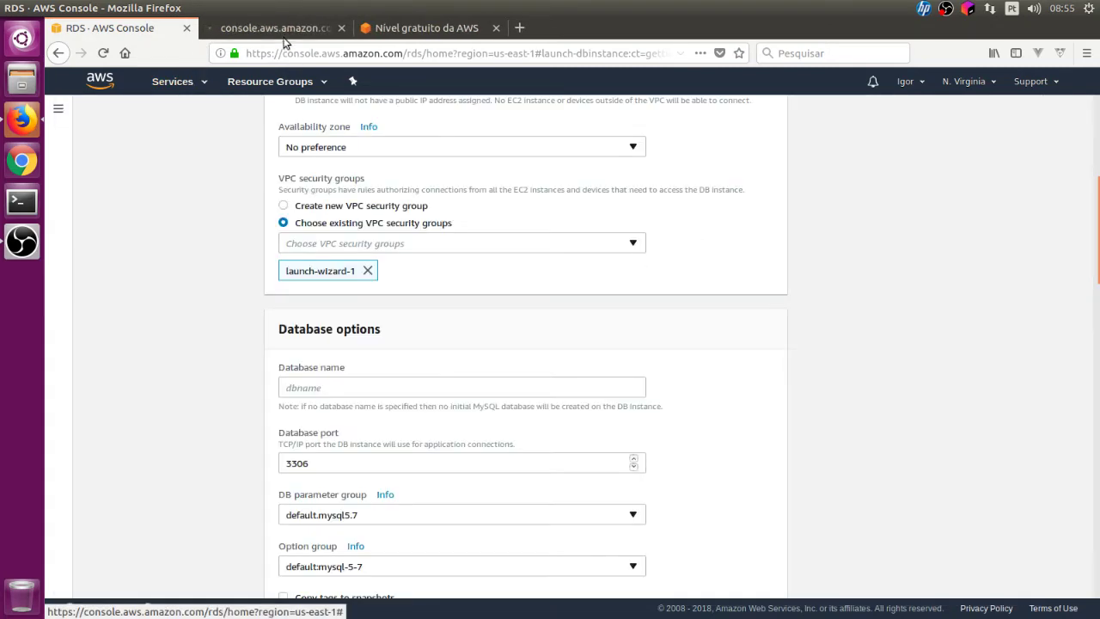
pyautogui.click(260, 26)
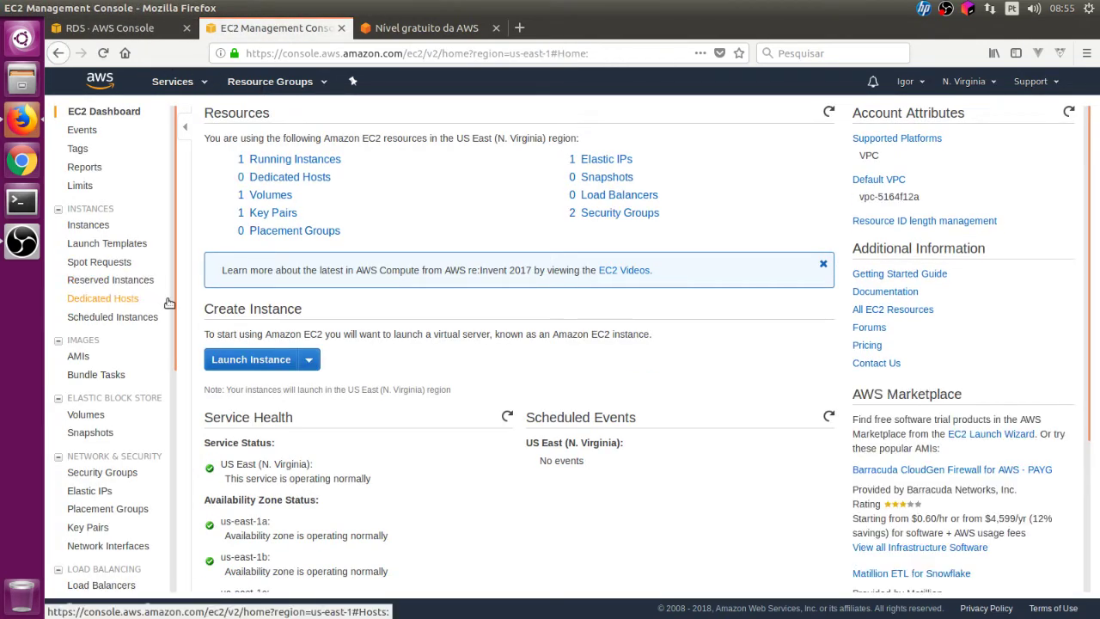
# - Confirm launch-wizard-1's inbound rules allow port 3306, then return to the RDS tab
pyautogui.click(120, 458)
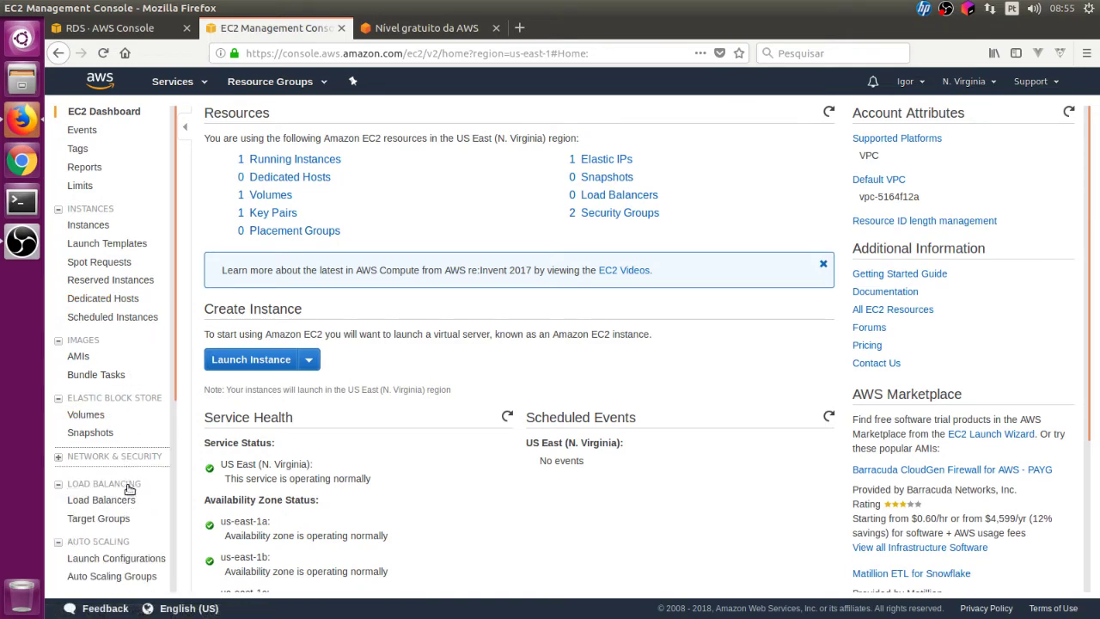
pyautogui.click(119, 457)
pyautogui.click(137, 469)
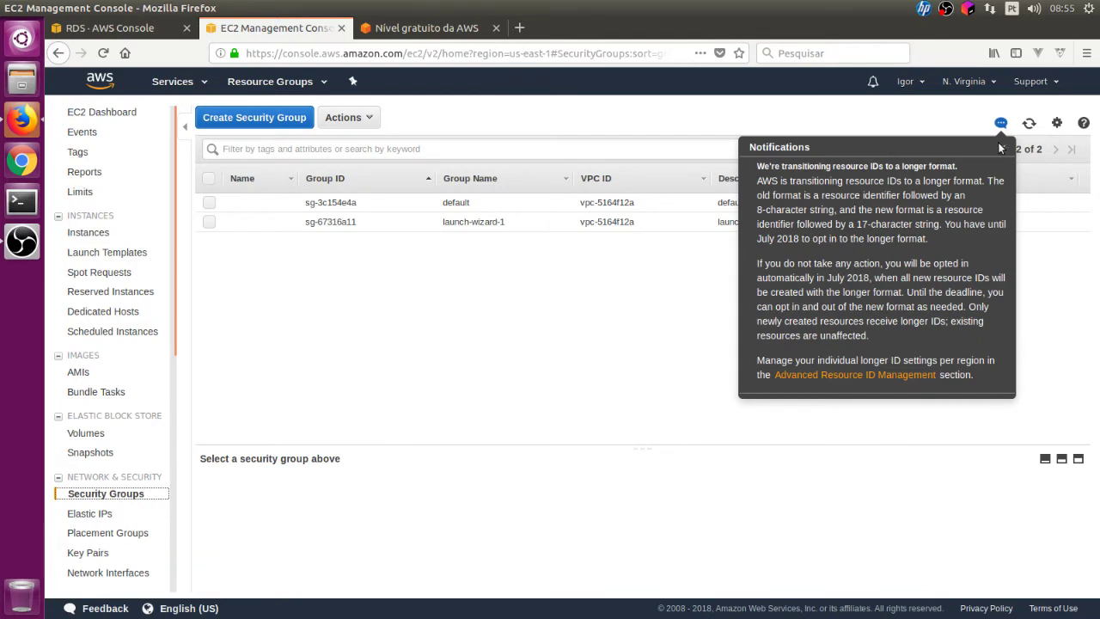
pyautogui.click(1003, 147)
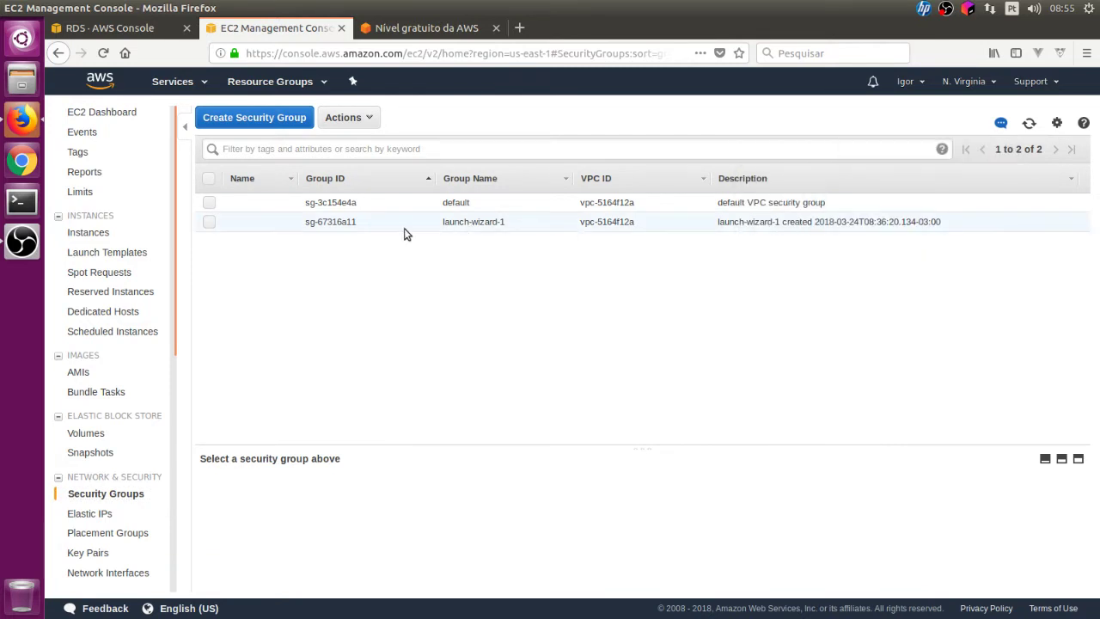
pyautogui.click(348, 222)
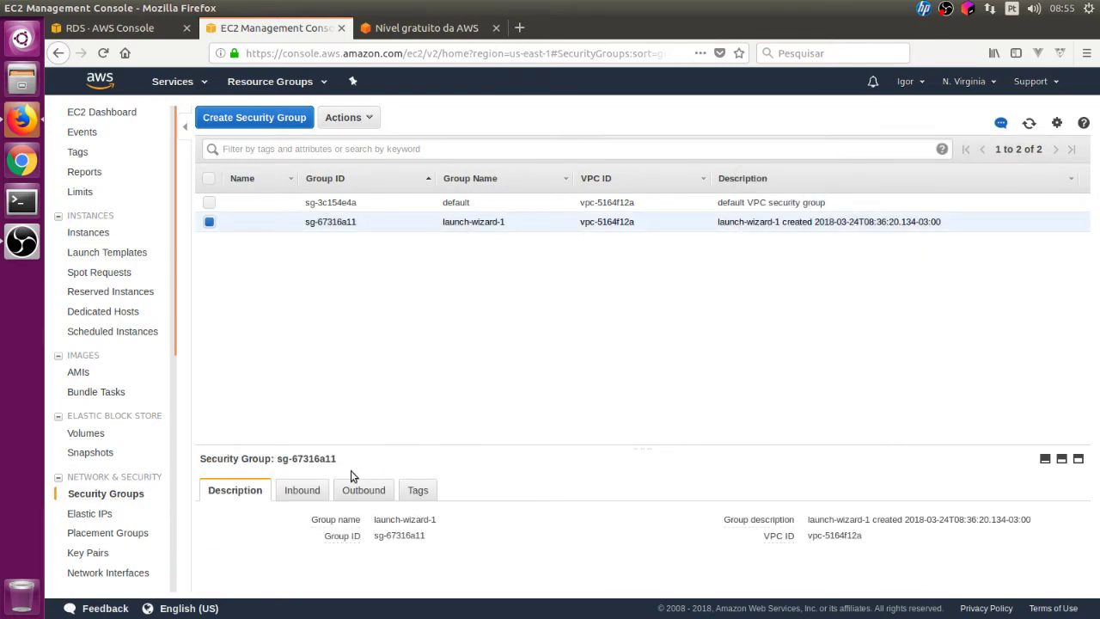
pyautogui.click(301, 490)
pyautogui.scroll(-2, 553, 550)
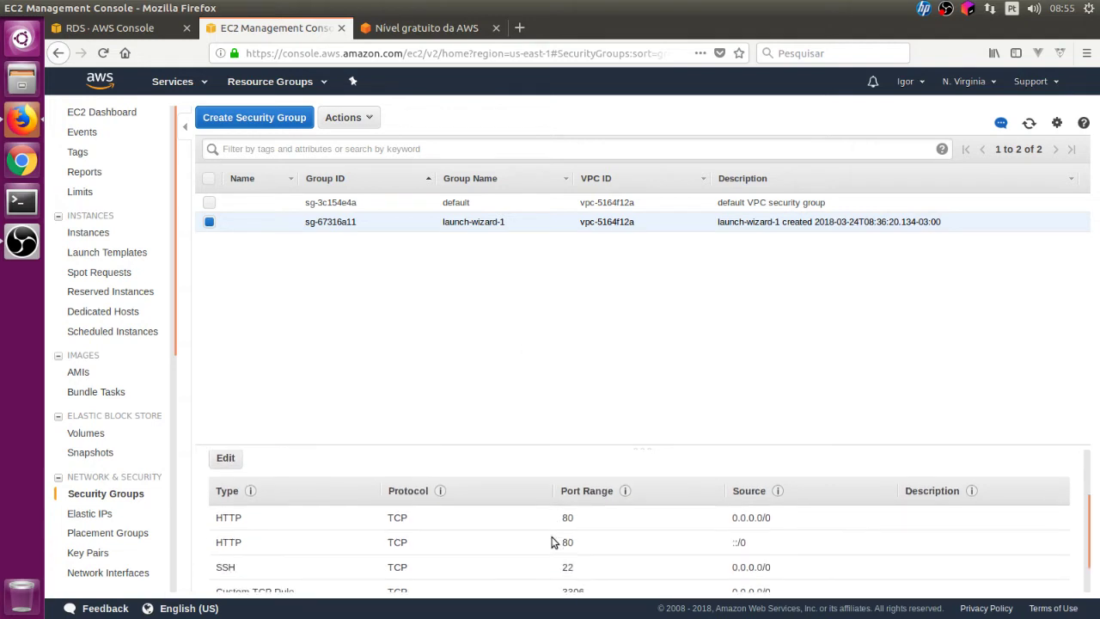
pyautogui.scroll(-1, 552, 541)
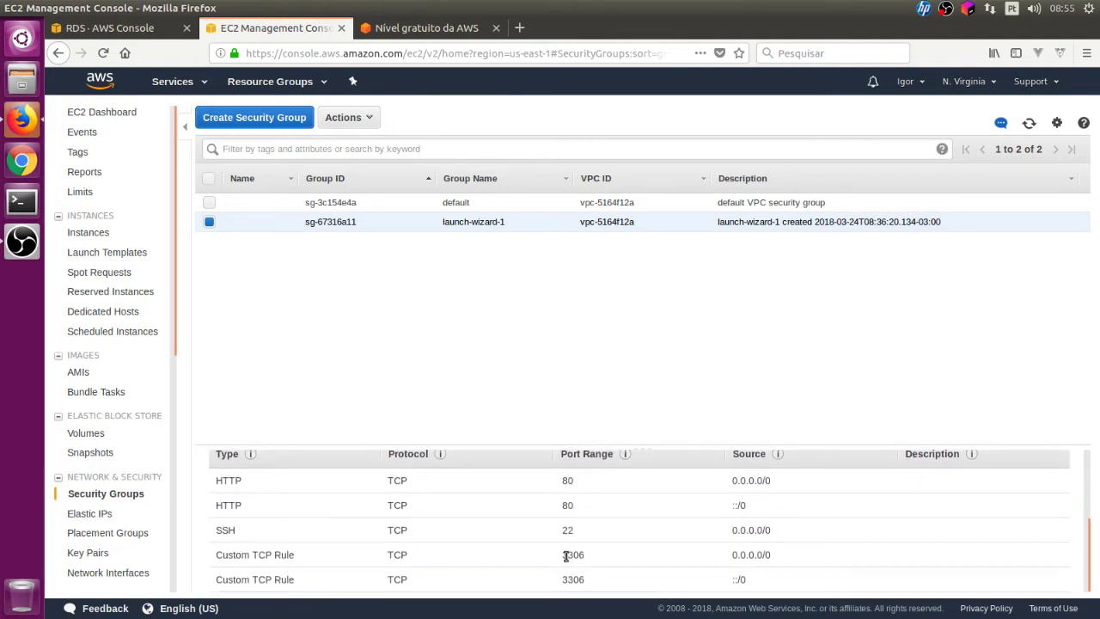
pyautogui.doubleClick(572, 554)
pyautogui.click(110, 27)
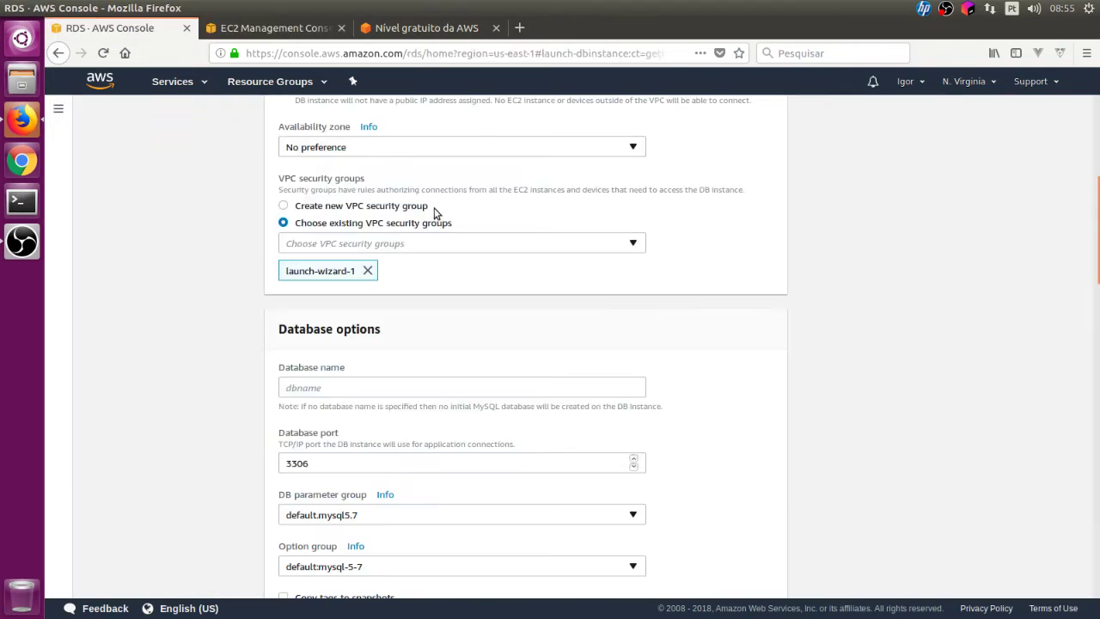
# - Enter a database name, keeping port 3306, default.mysql5.7 groups and IAM authentication disabled
pyautogui.scroll(-2, 791, 367)
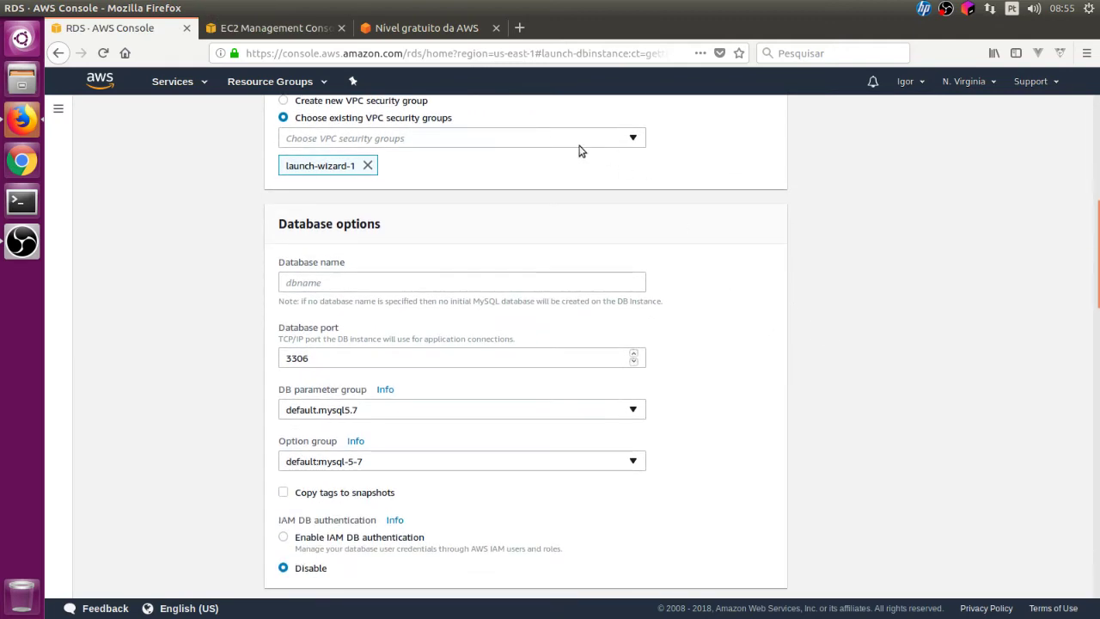
pyautogui.scroll(2, 580, 278)
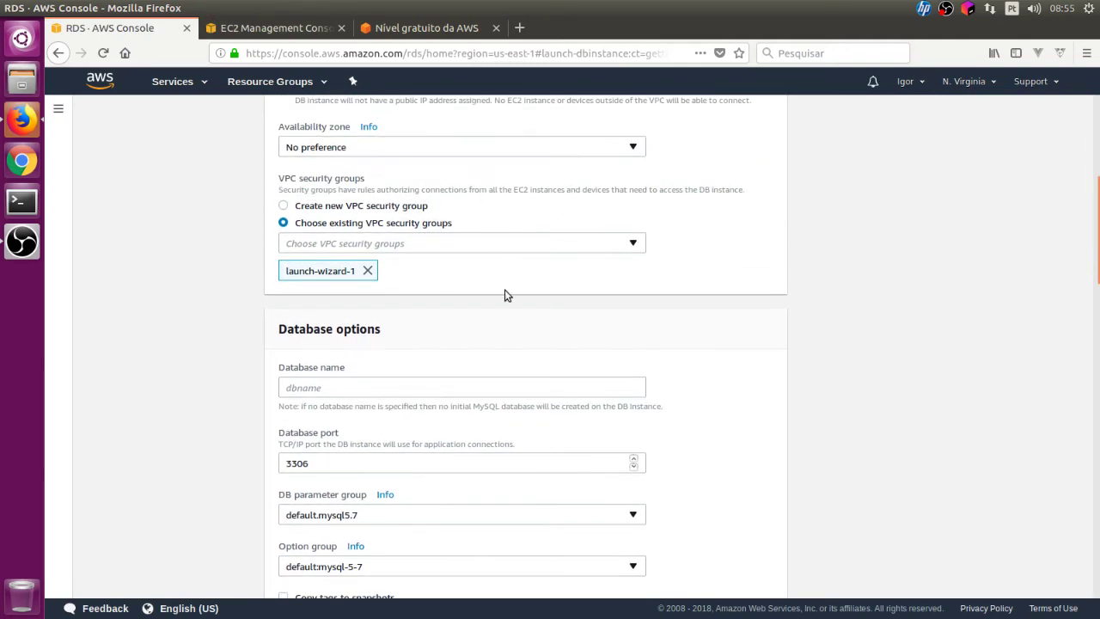
pyautogui.scroll(-3, 505, 295)
pyautogui.click(376, 240)
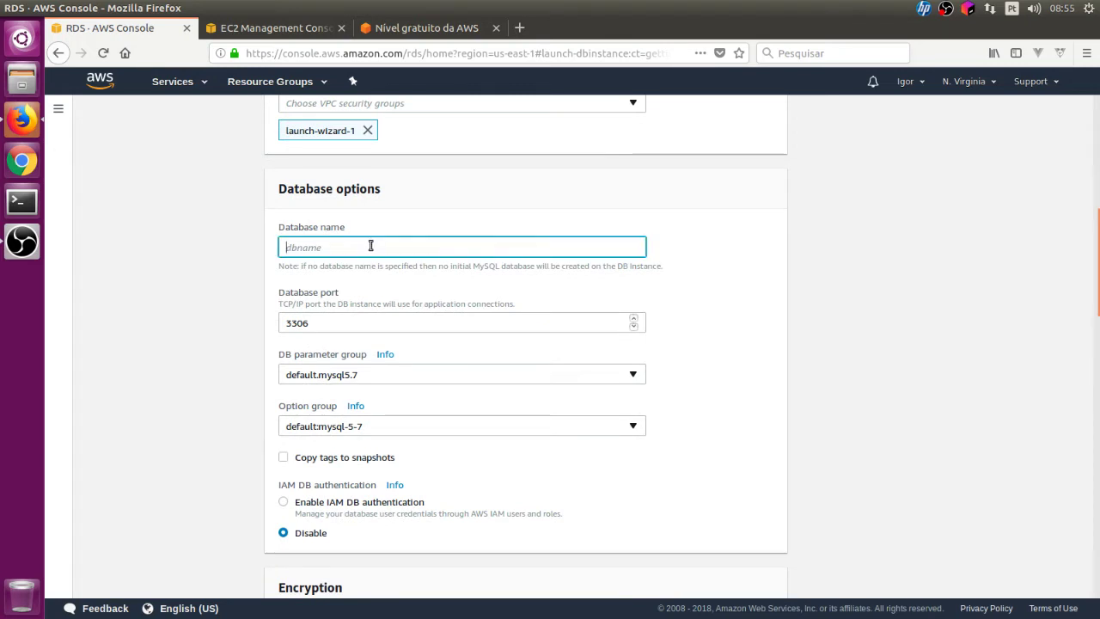
pyautogui.write('Ig')
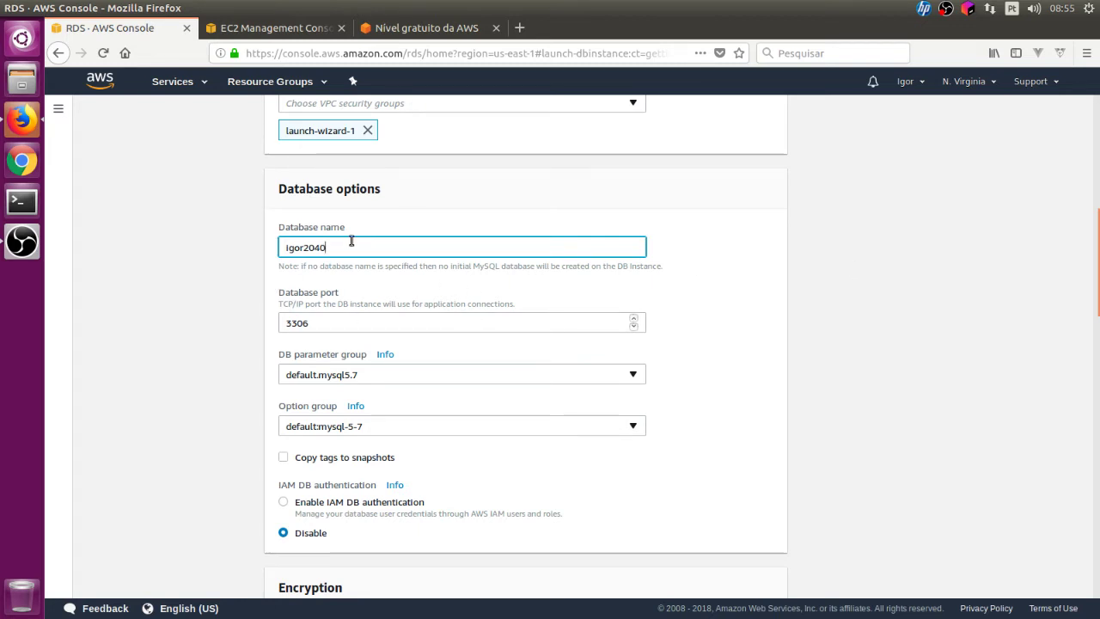
pyautogui.scroll(-3, 841, 222)
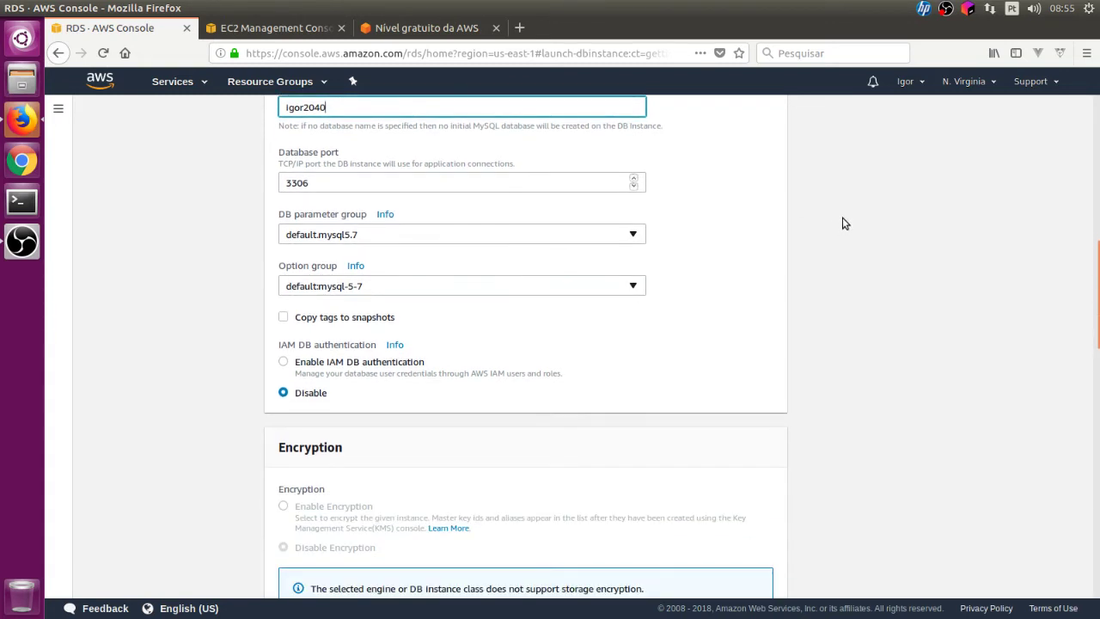
pyautogui.scroll(1, 842, 224)
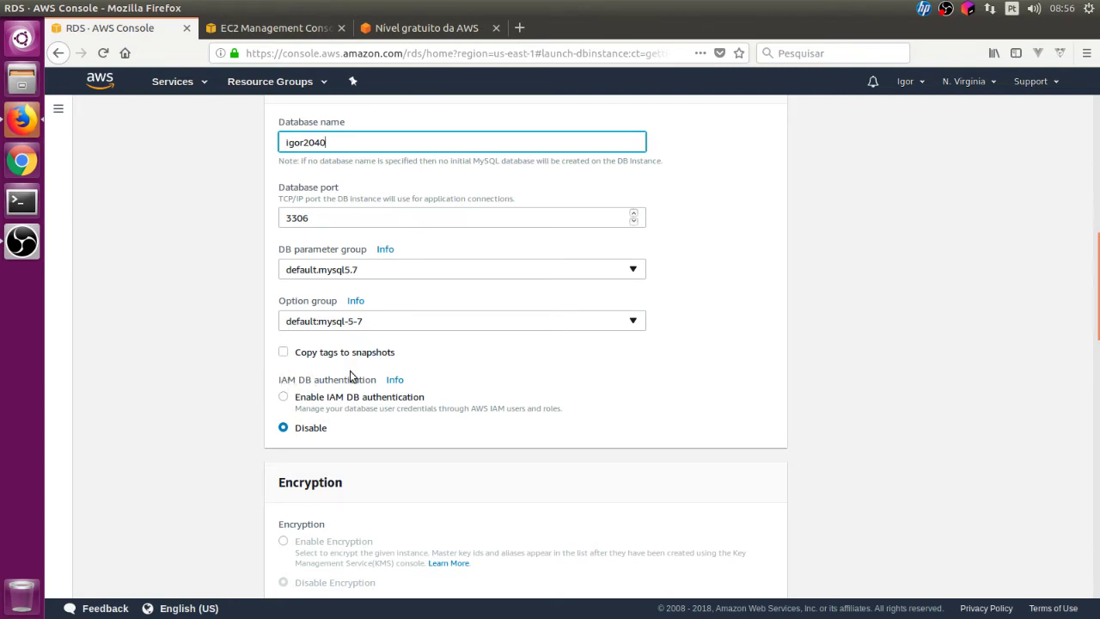
pyautogui.scroll(-3, 550, 364)
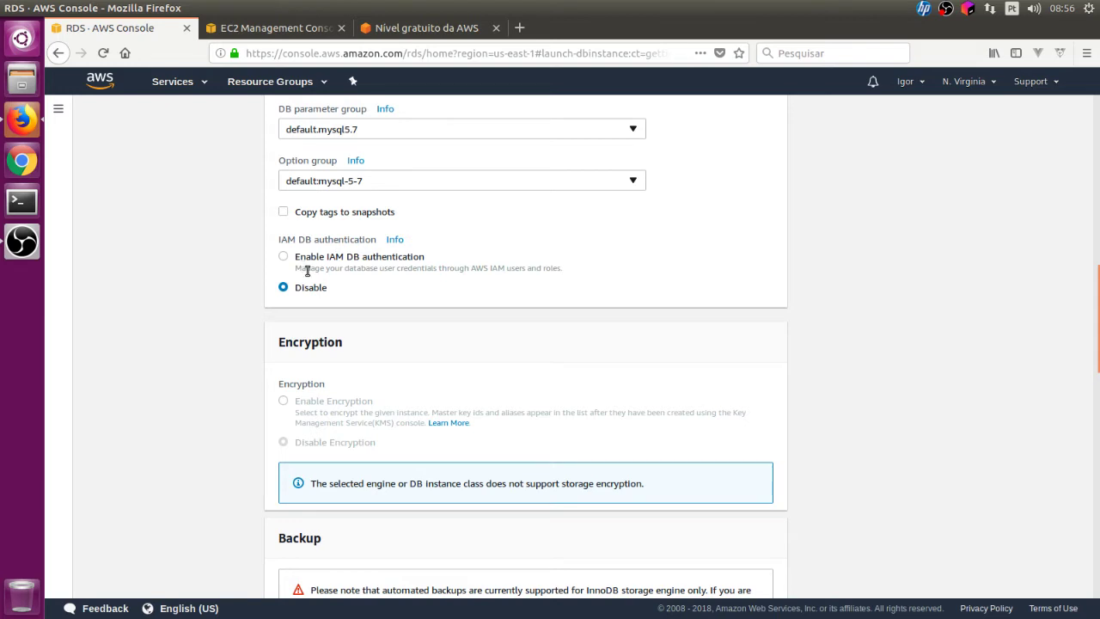
pyautogui.scroll(-3, 309, 270)
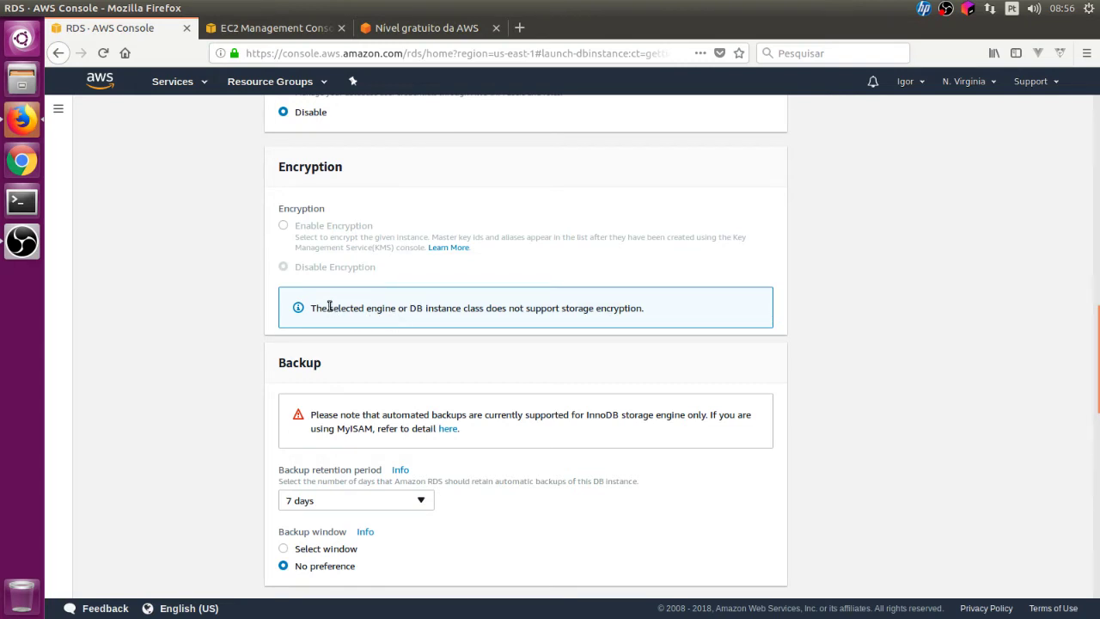
pyautogui.moveTo(328, 307); pyautogui.dragTo(398, 308)
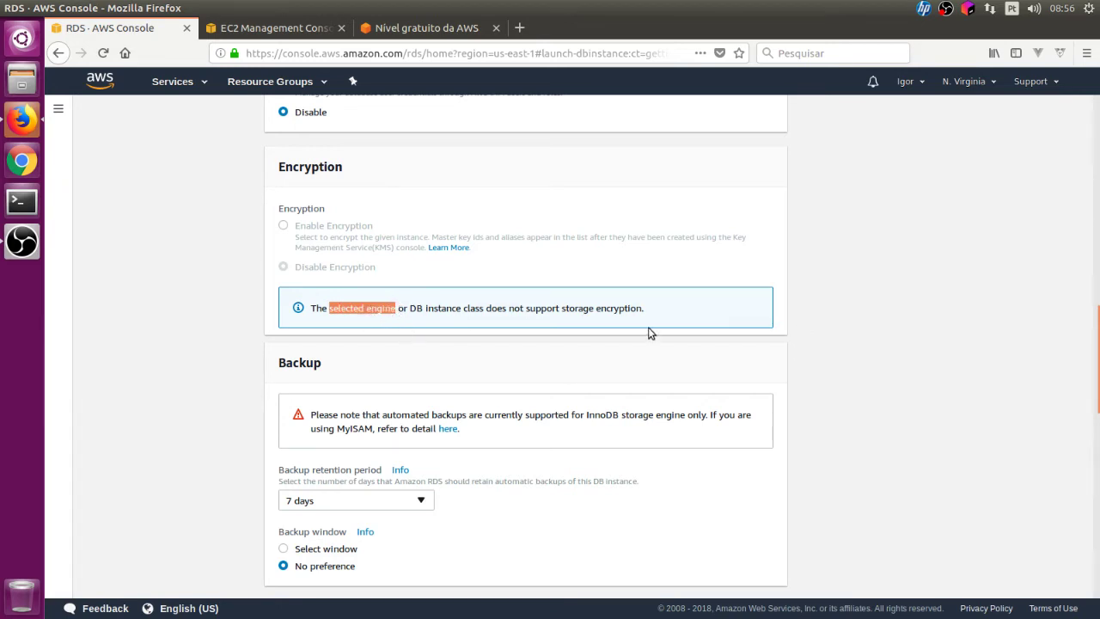
pyautogui.moveTo(538, 308); pyautogui.dragTo(671, 310)
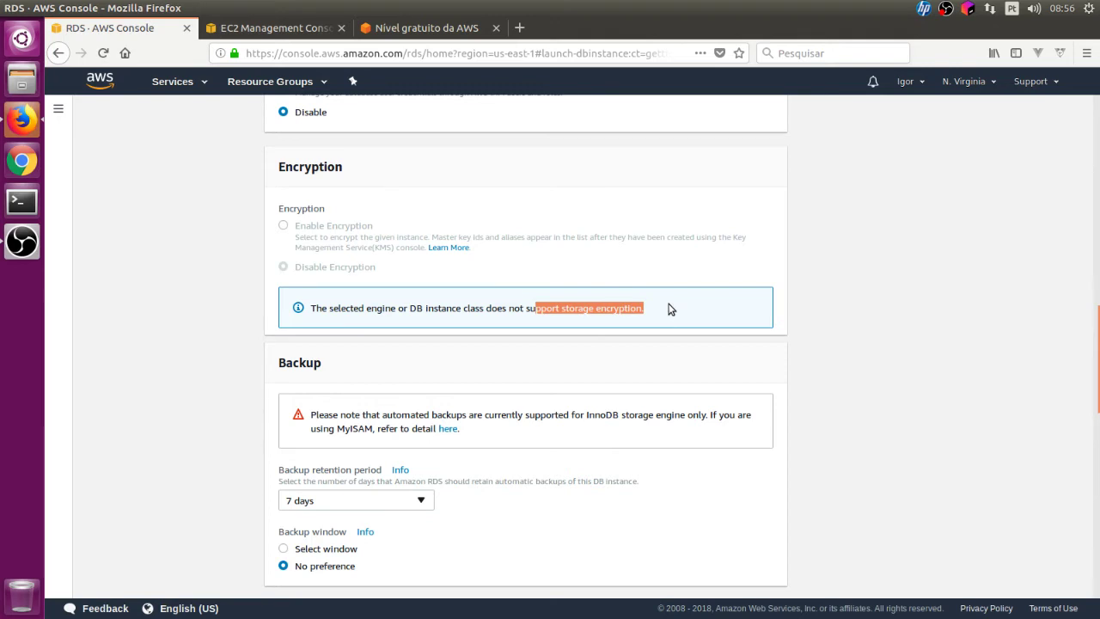
pyautogui.scroll(-2, 679, 296)
pyautogui.scroll(-1, 725, 284)
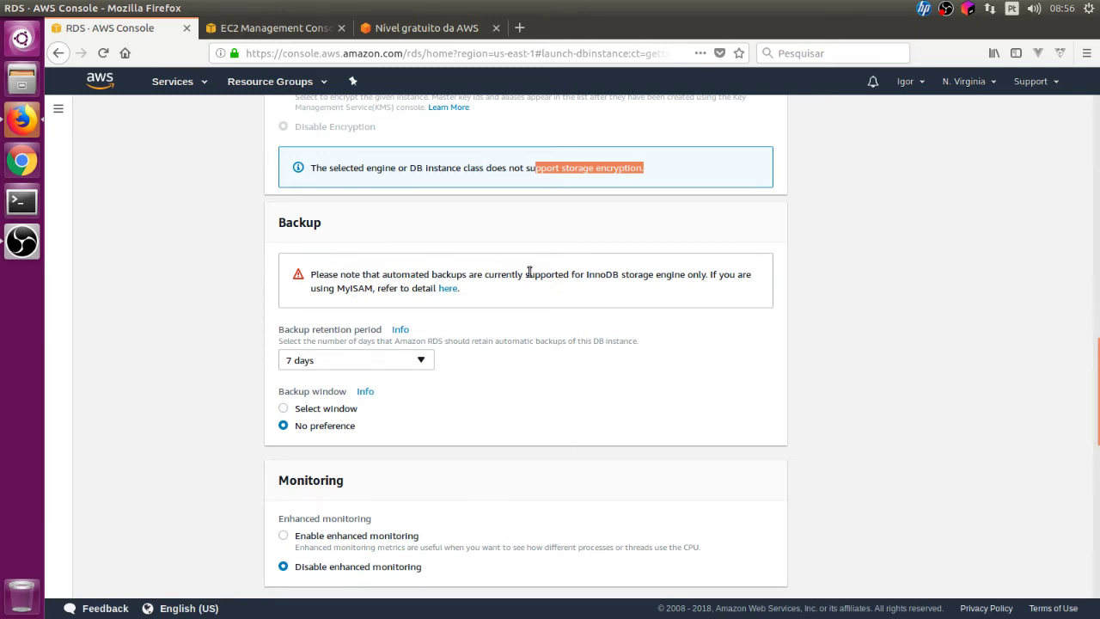
pyautogui.moveTo(584, 277); pyautogui.dragTo(668, 277)
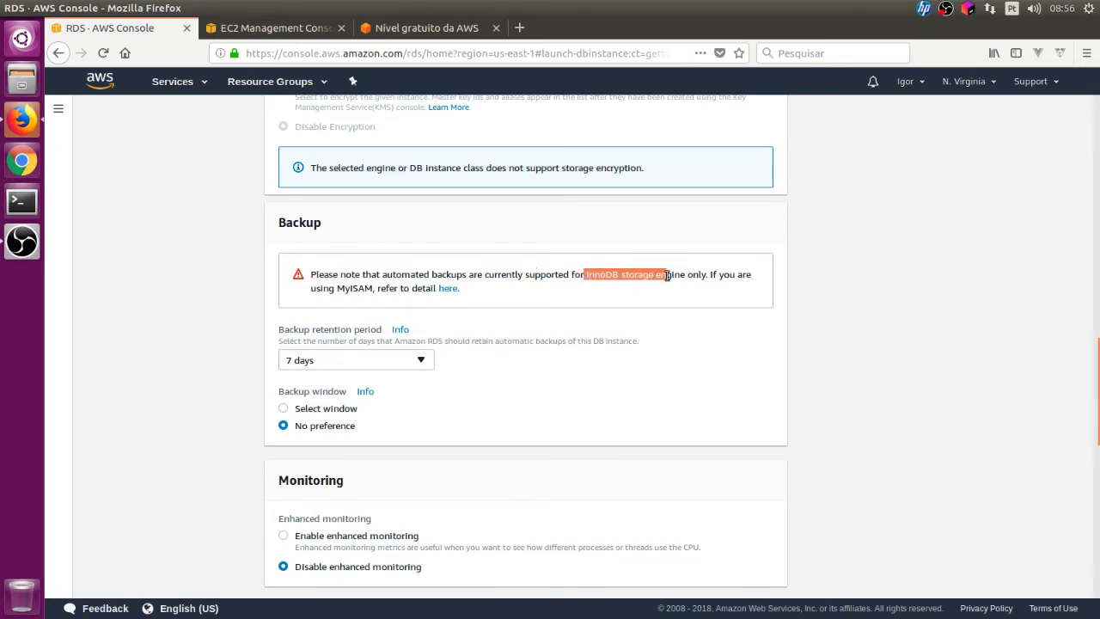
pyautogui.click(652, 295)
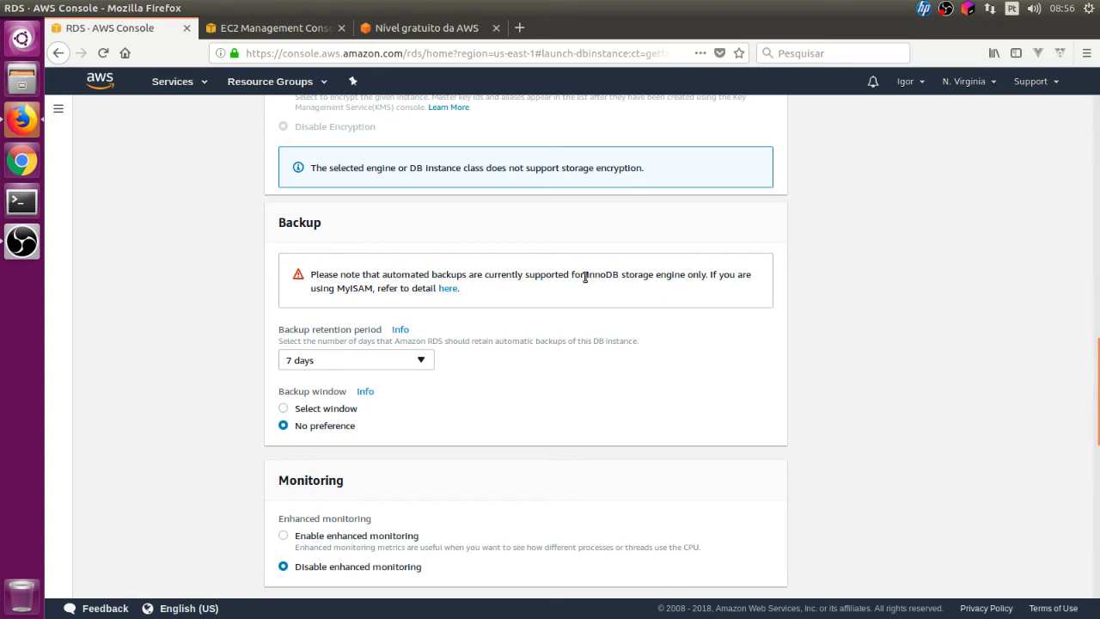
pyautogui.moveTo(585, 277); pyautogui.dragTo(606, 277)
pyautogui.moveTo(335, 289); pyautogui.dragTo(426, 293)
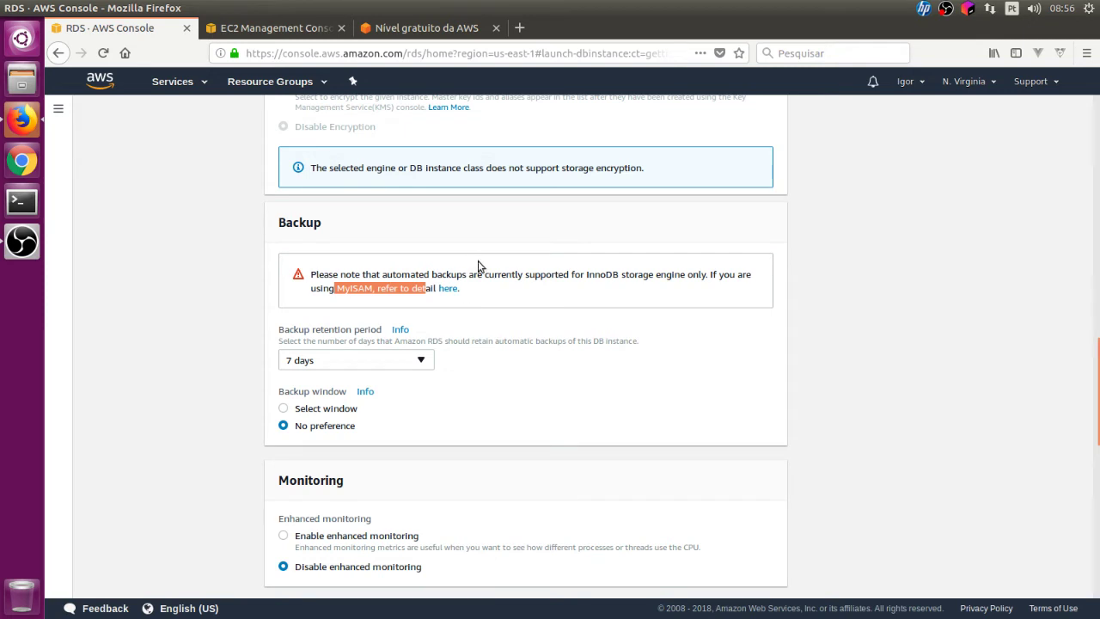
# - Leave backup retention at 7 days and set Backup window to Select window
pyautogui.click(414, 362)
pyautogui.scroll(-6, 392, 240)
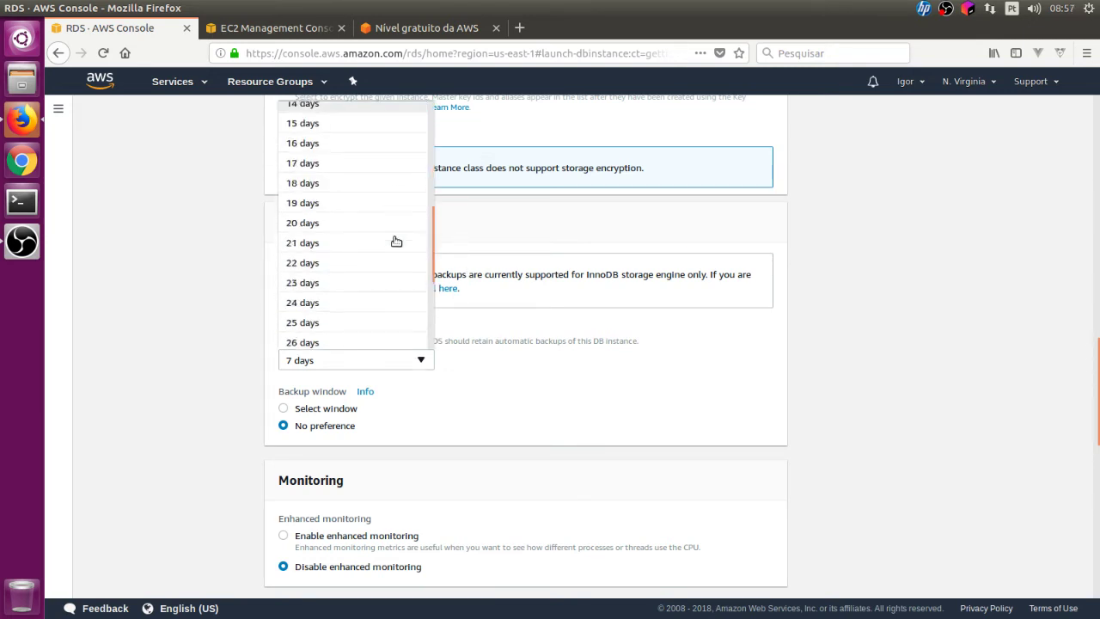
pyautogui.click(471, 415)
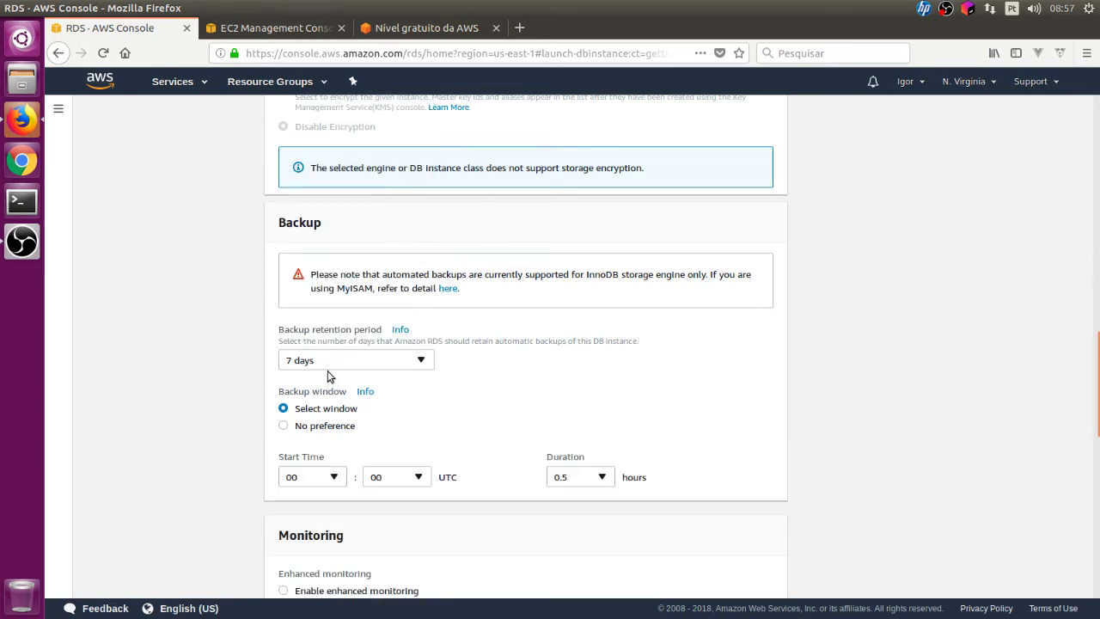
pyautogui.click(331, 362)
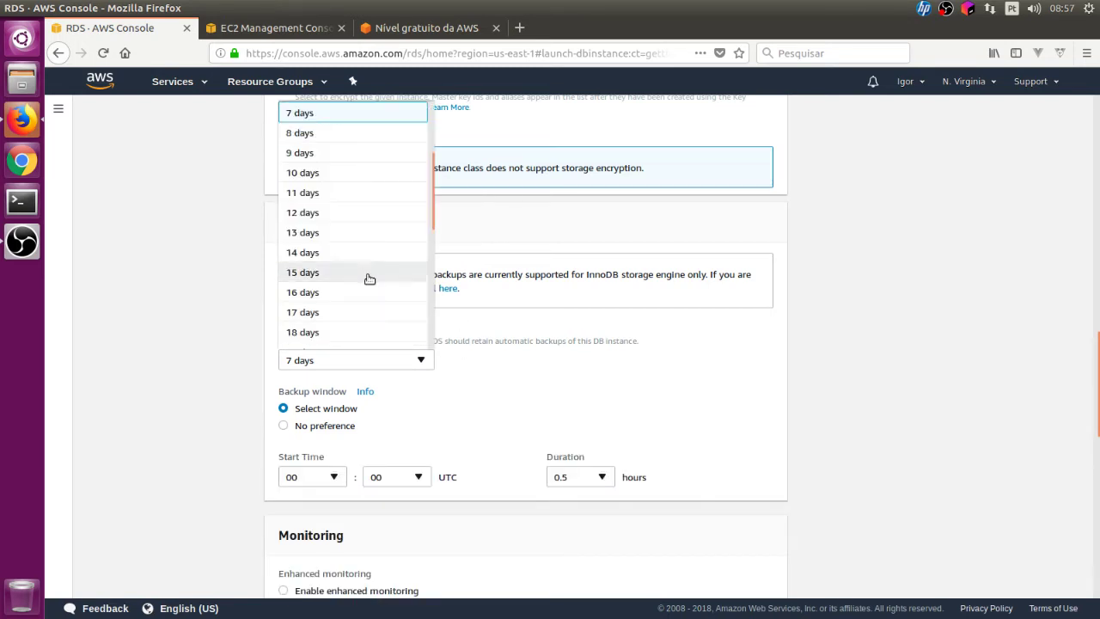
pyautogui.scroll(-10, 380, 283)
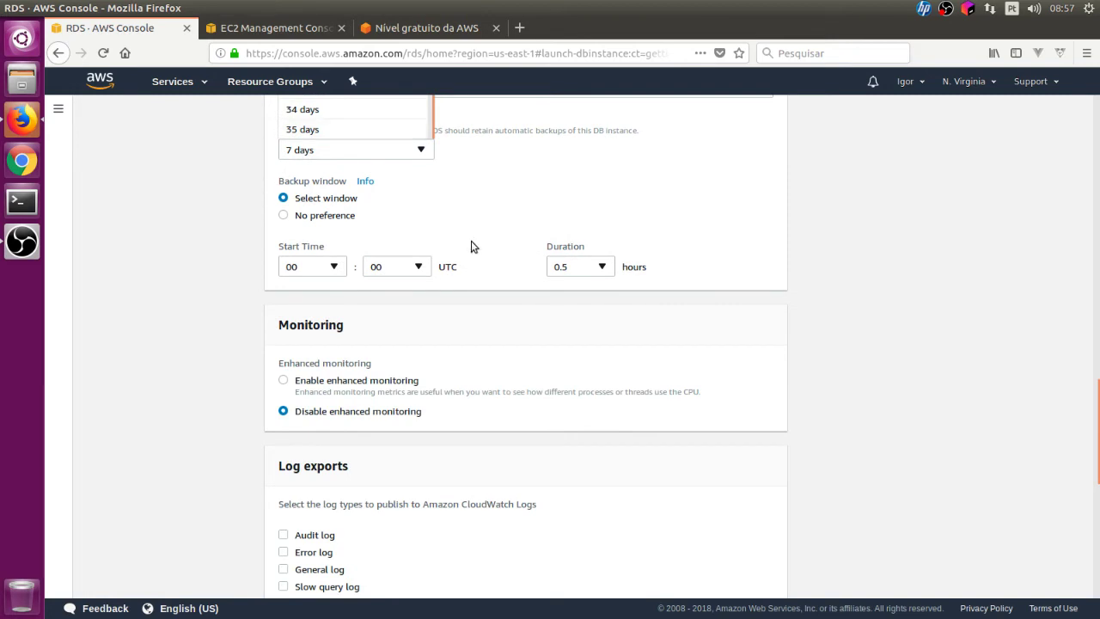
pyautogui.scroll(5, 471, 240)
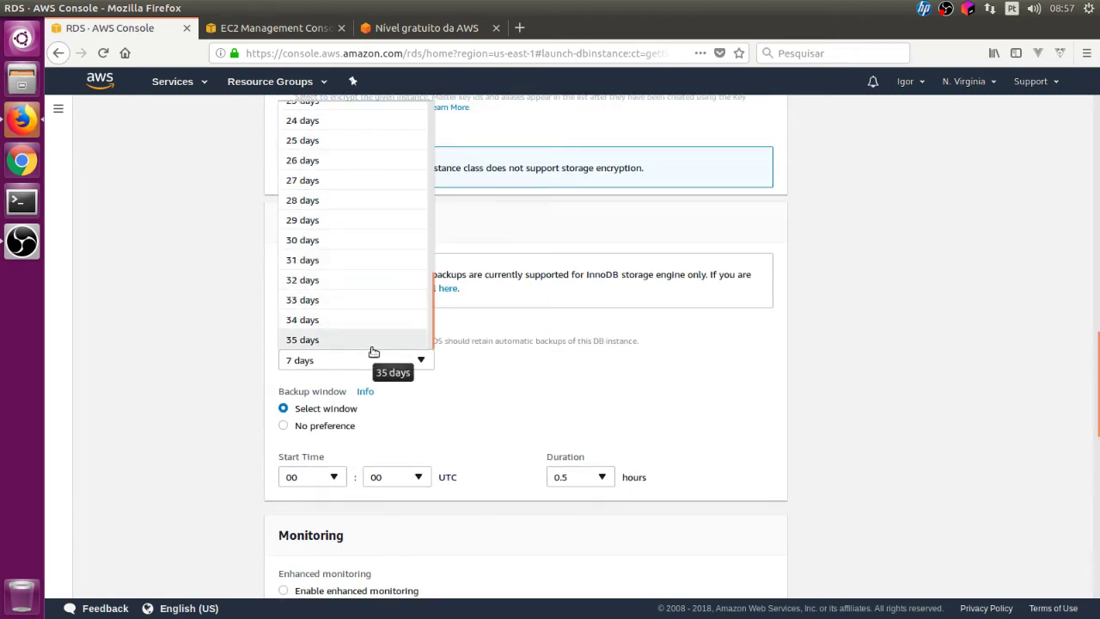
pyautogui.click(372, 344)
pyautogui.click(368, 362)
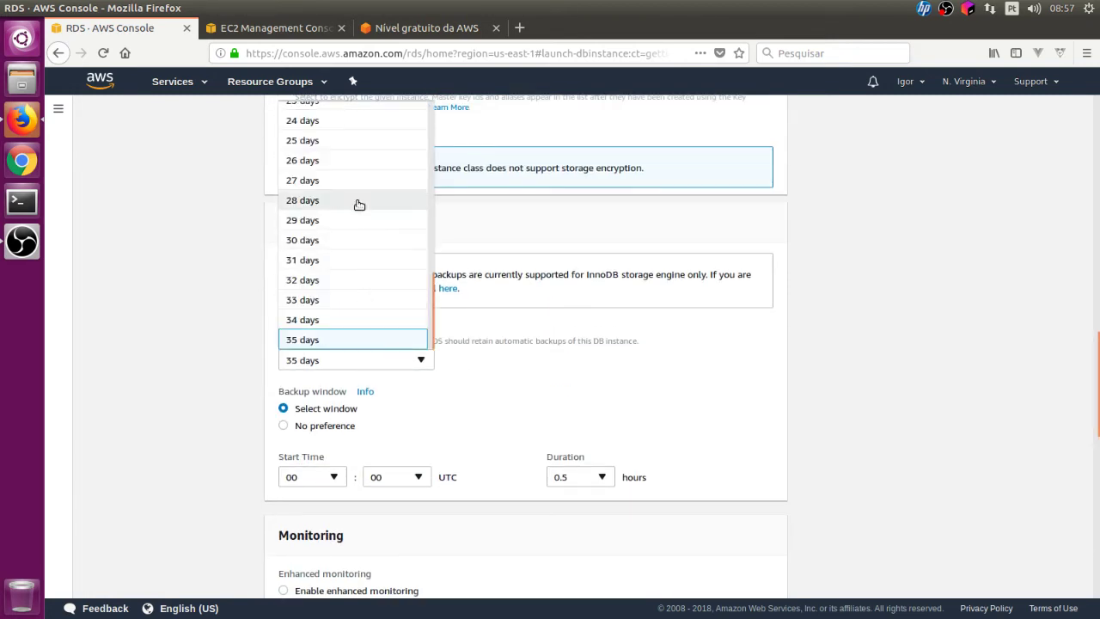
pyautogui.scroll(7, 359, 205)
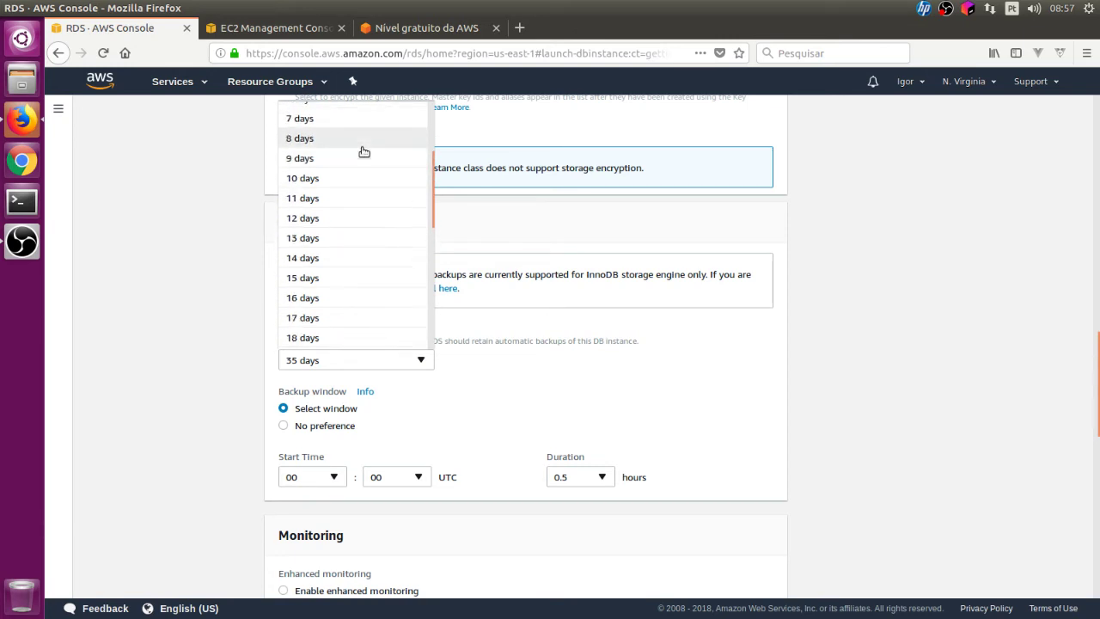
pyautogui.scroll(1, 361, 148)
pyautogui.click(342, 135)
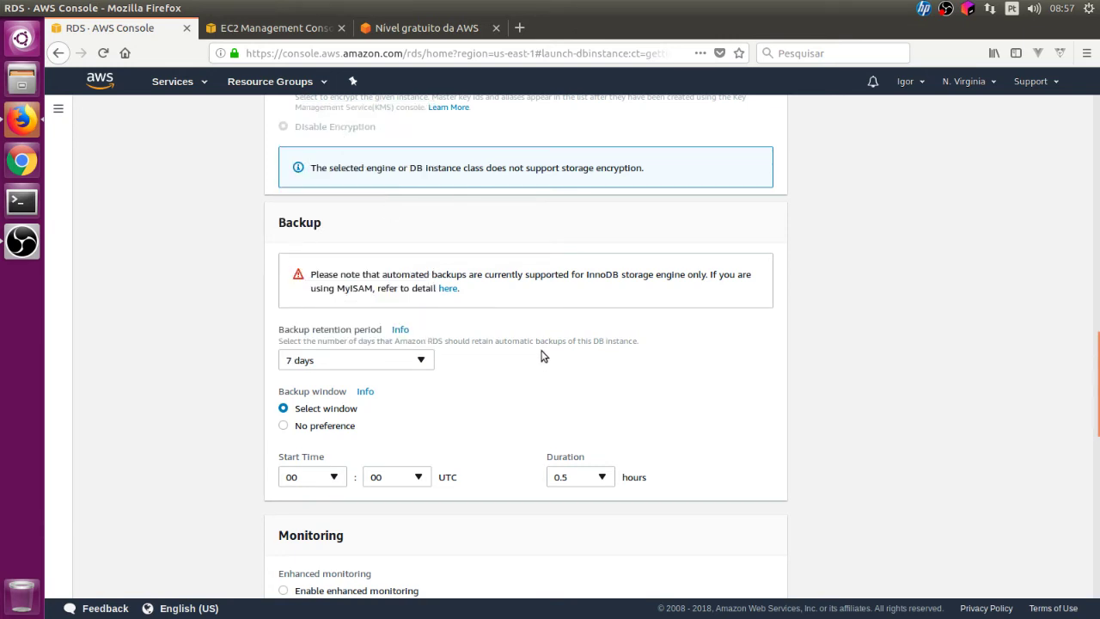
pyautogui.scroll(-4, 541, 355)
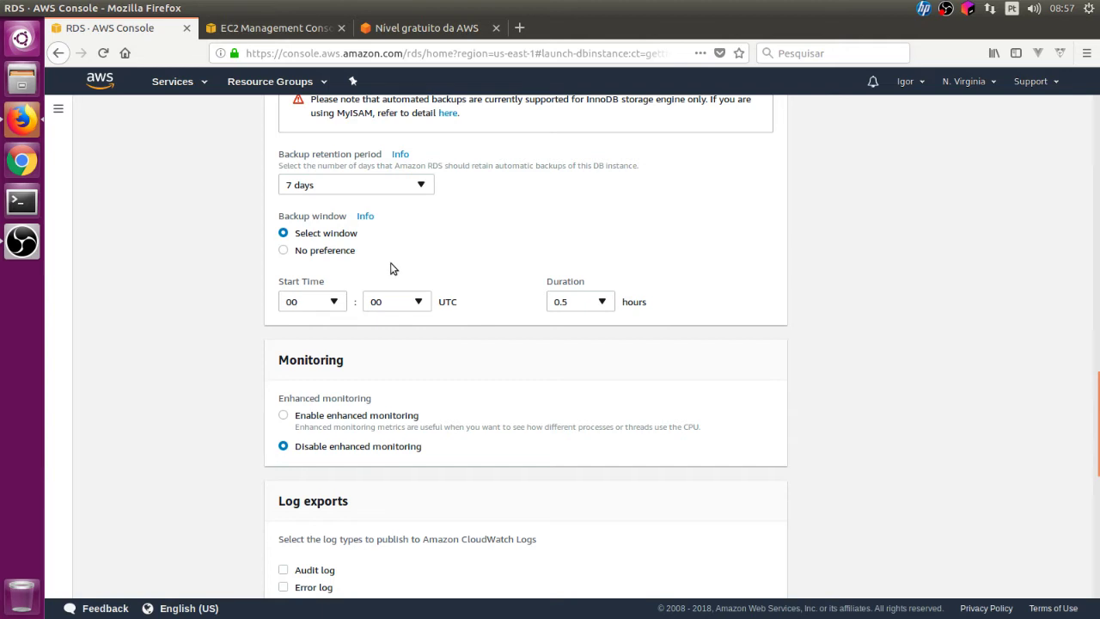
# - Keep the backup window start time at 00:00 UTC
pyautogui.click(332, 303)
pyautogui.click(417, 304)
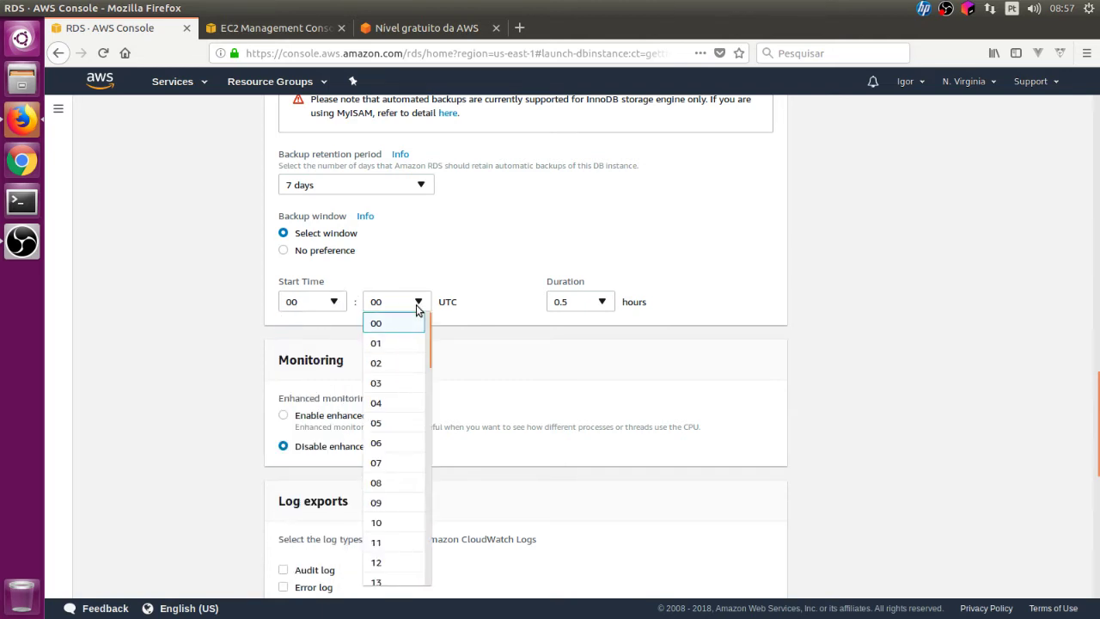
pyautogui.click(288, 306)
pyautogui.click(396, 301)
pyautogui.click(476, 252)
pyautogui.click(349, 238)
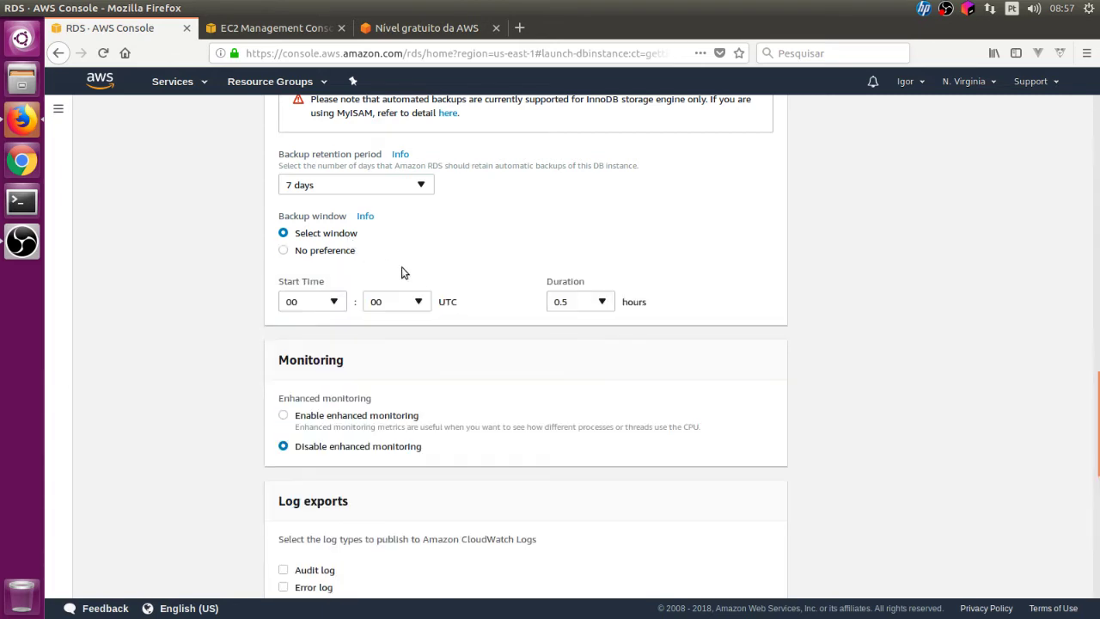
pyautogui.moveTo(462, 303); pyautogui.dragTo(440, 302)
pyautogui.click(471, 312)
pyautogui.click(478, 313)
# - Set the backup window duration to 0.5 hours
pyautogui.click(597, 302)
pyautogui.click(594, 344)
pyautogui.click(605, 306)
pyautogui.click(597, 343)
pyautogui.click(602, 303)
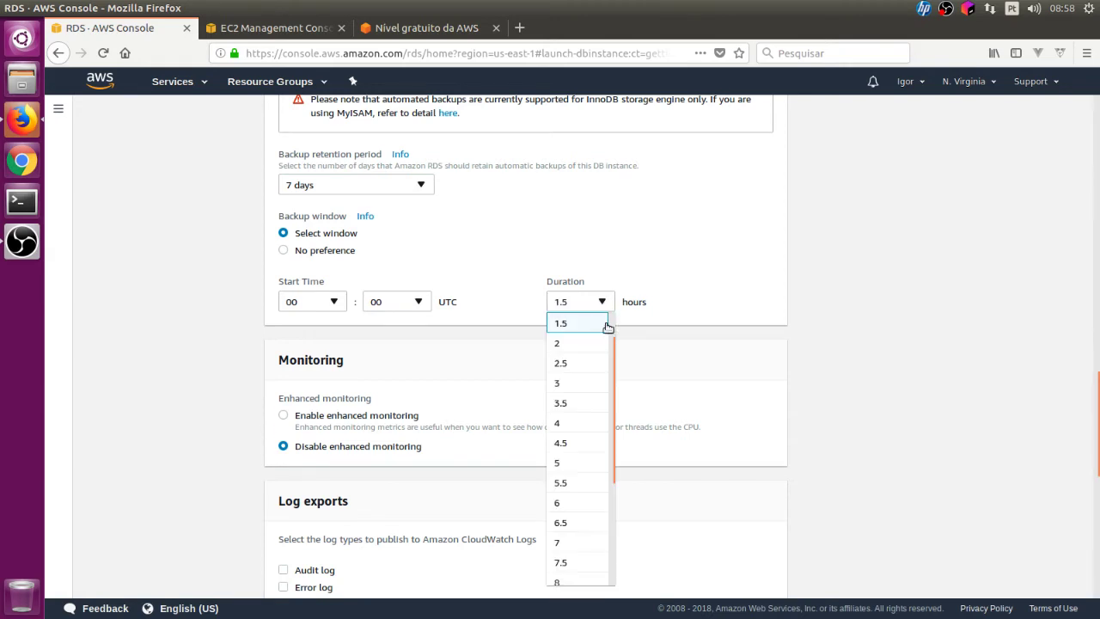
pyautogui.scroll(2, 599, 342)
pyautogui.click(590, 322)
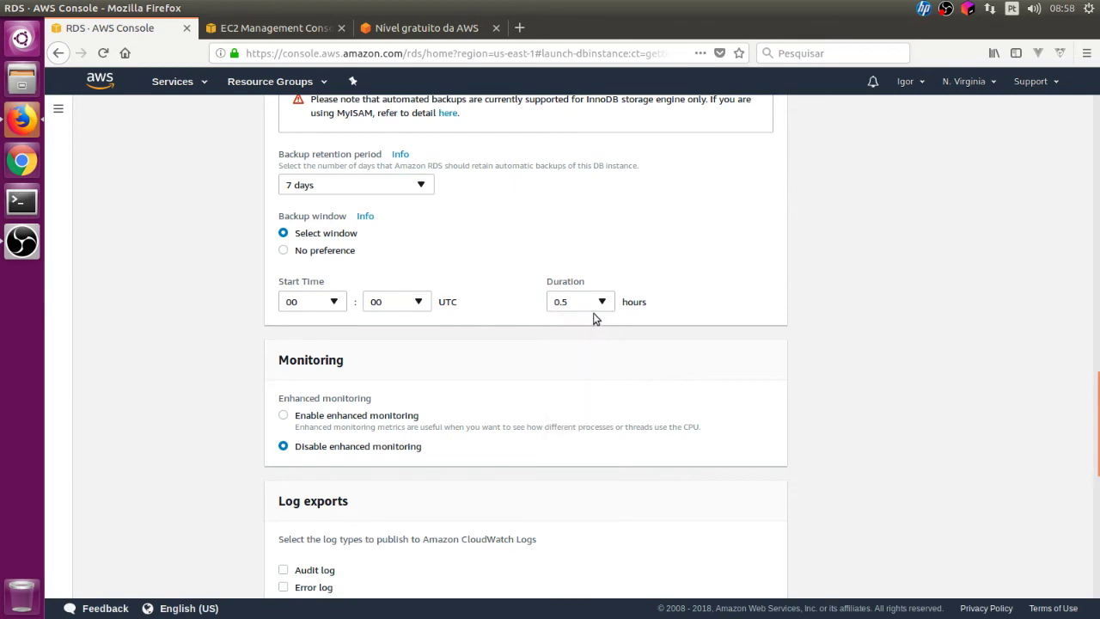
pyautogui.scroll(-5, 602, 357)
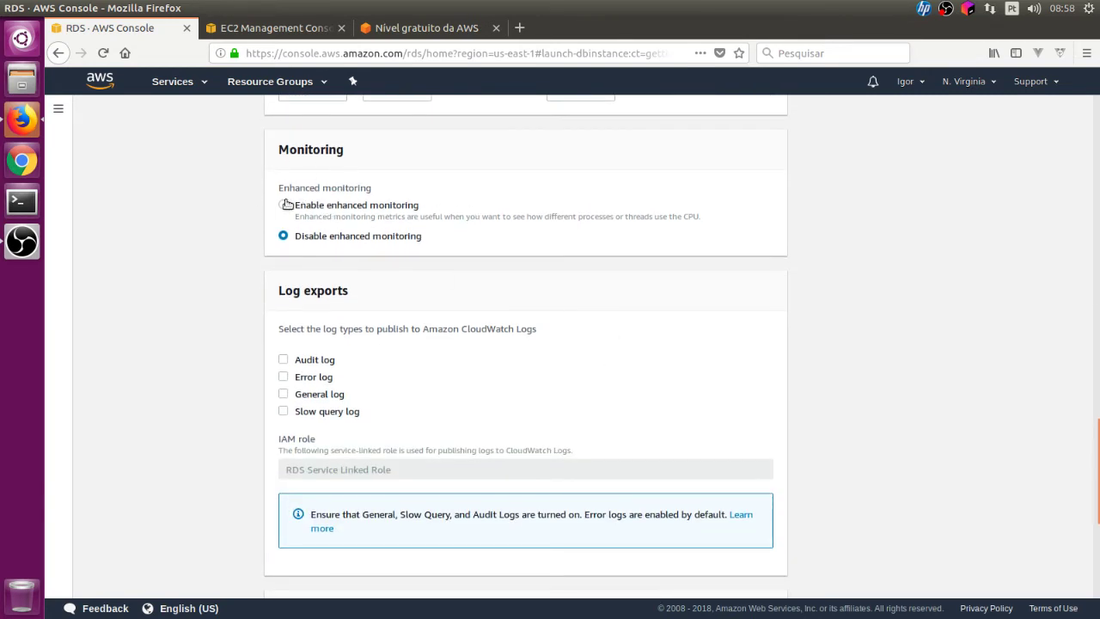
pyautogui.click(285, 204)
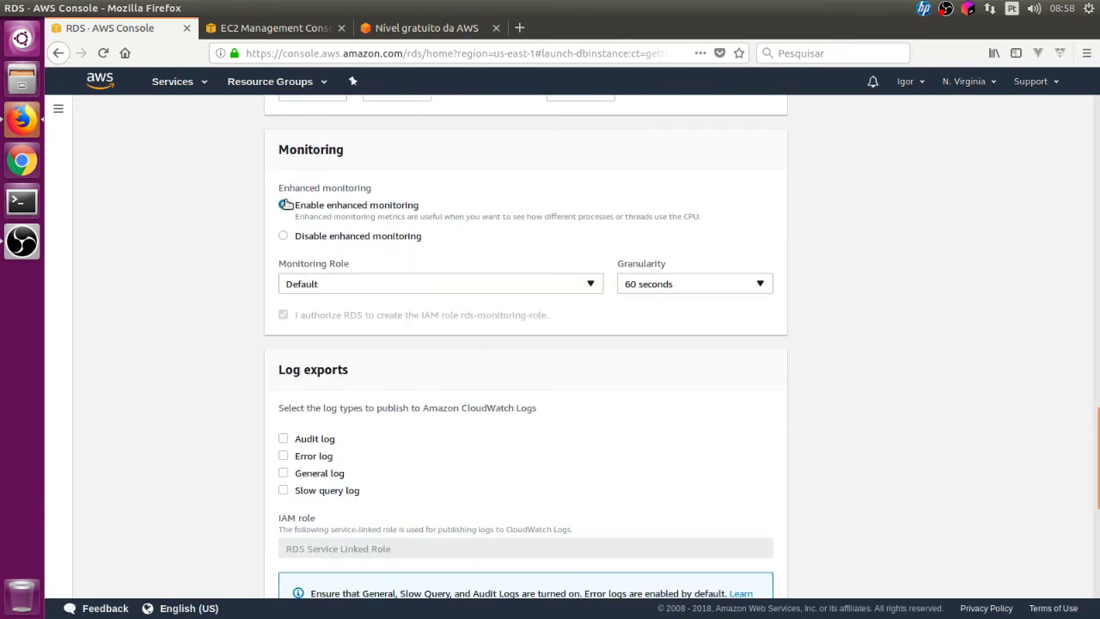
pyautogui.click(463, 283)
pyautogui.click(463, 283)
pyautogui.click(701, 283)
pyautogui.click(701, 284)
pyautogui.click(287, 235)
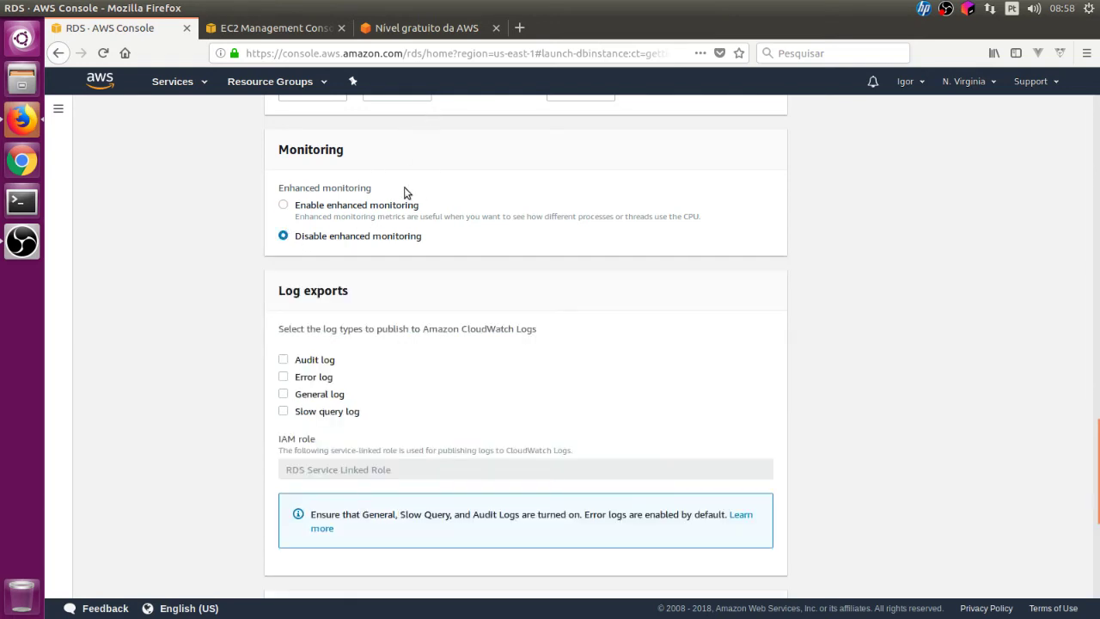
pyautogui.scroll(-4, 404, 191)
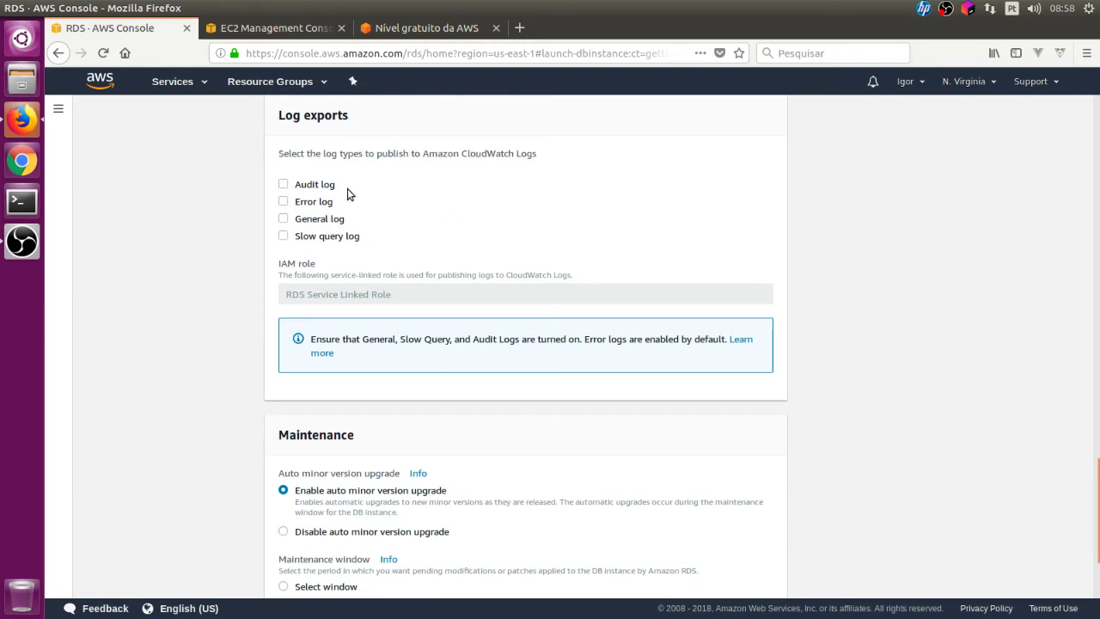
# - Check Error, General and Slow query log exports, leaving Audit log unchecked
pyautogui.click(286, 185)
pyautogui.click(286, 202)
pyautogui.click(284, 219)
pyautogui.click(283, 236)
pyautogui.click(282, 235)
pyautogui.scroll(-2, 395, 234)
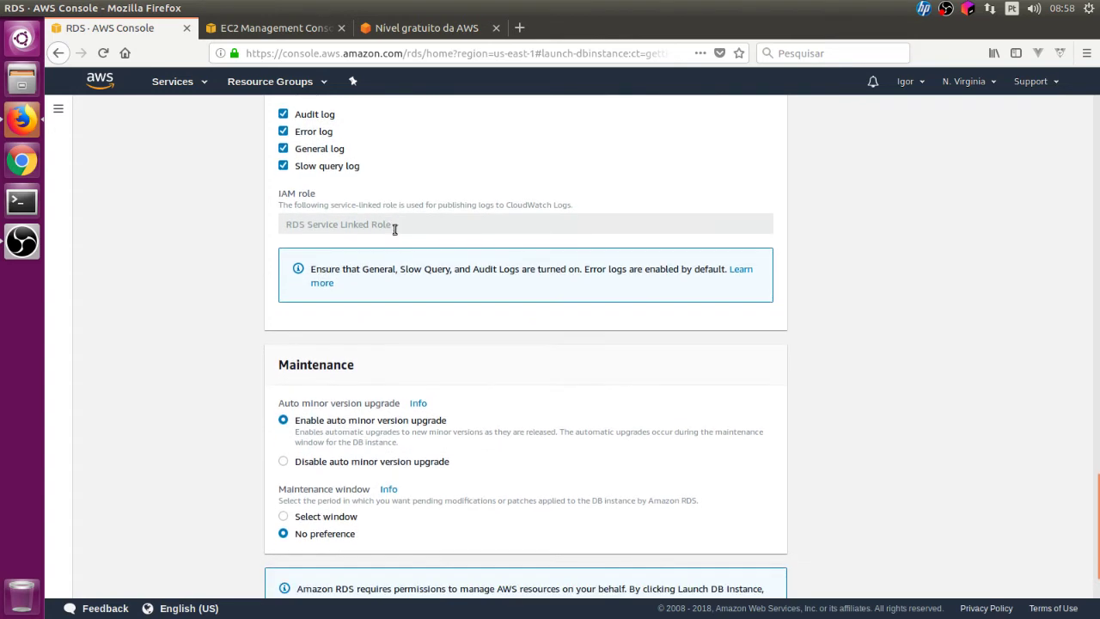
pyautogui.scroll(1, 396, 226)
pyautogui.click(284, 150)
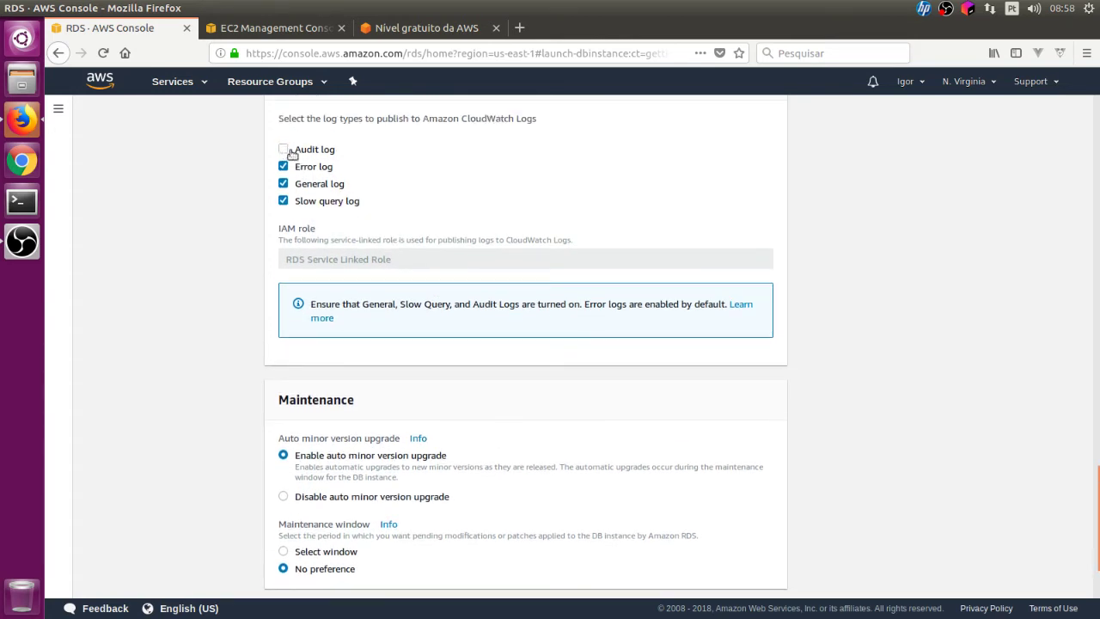
pyautogui.scroll(-3, 380, 216)
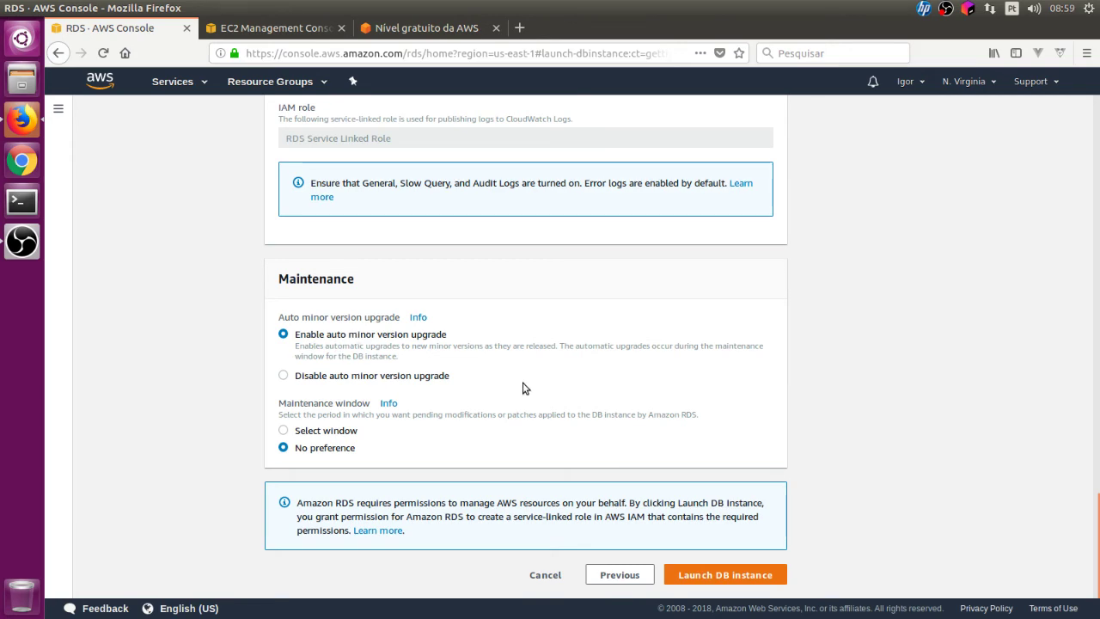
pyautogui.scroll(10, 499, 250)
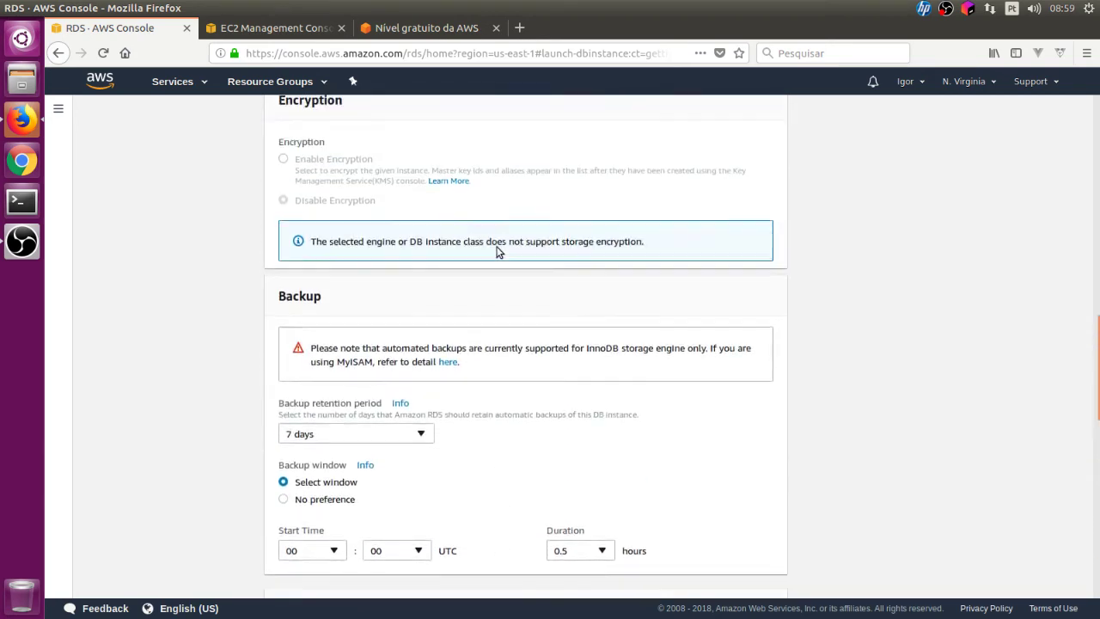
pyautogui.scroll(6, 497, 250)
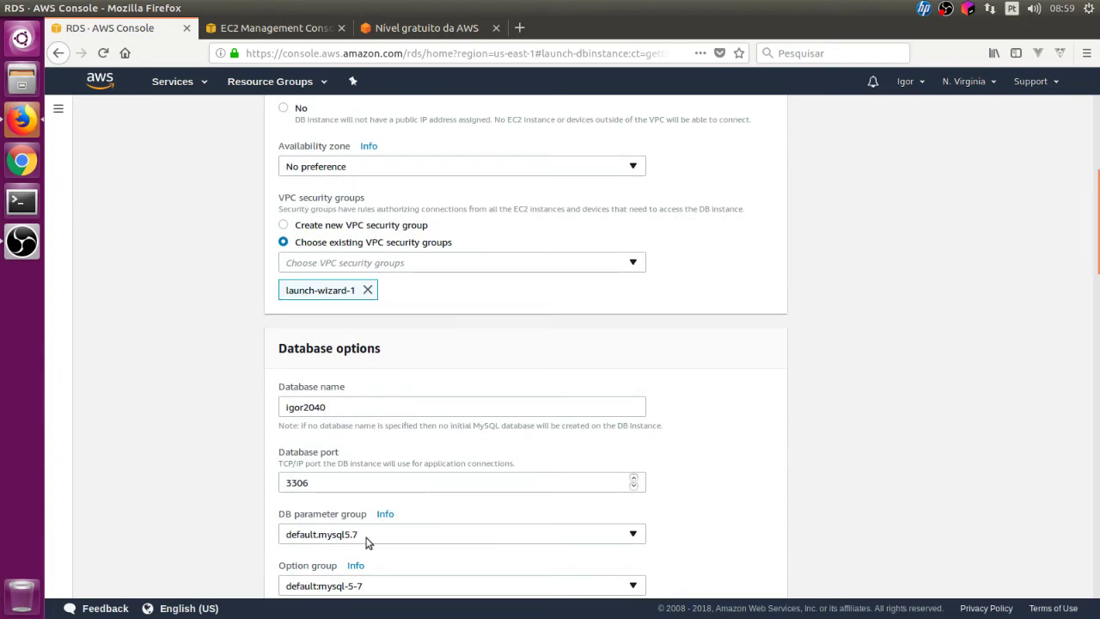
pyautogui.scroll(-10, 366, 536)
pyautogui.scroll(2, 452, 155)
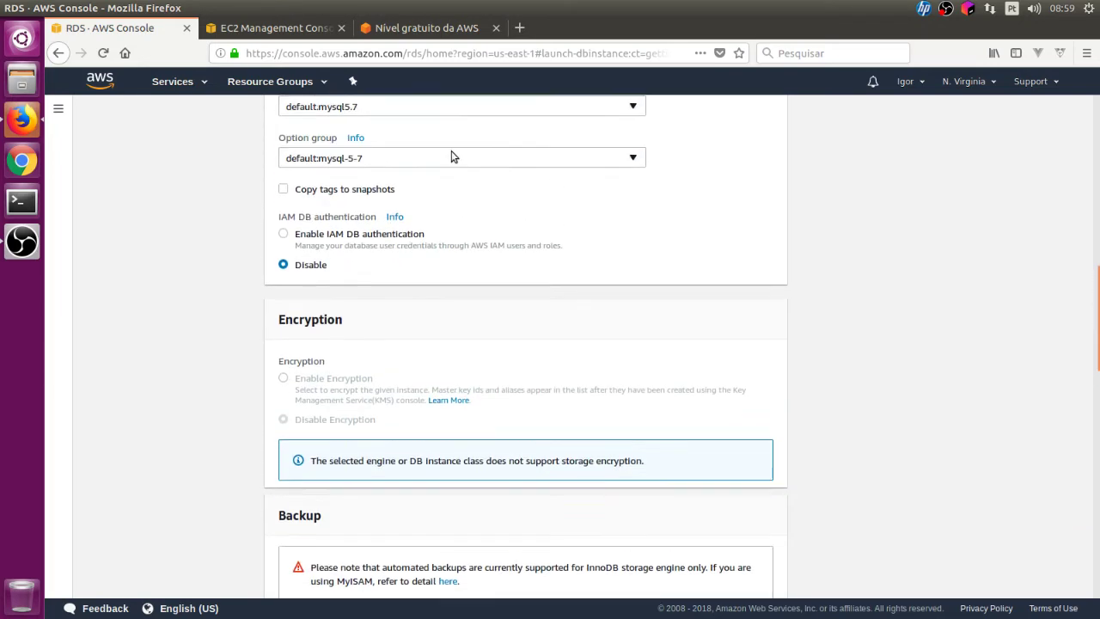
pyautogui.scroll(-4, 452, 215)
pyautogui.scroll(-8, 454, 267)
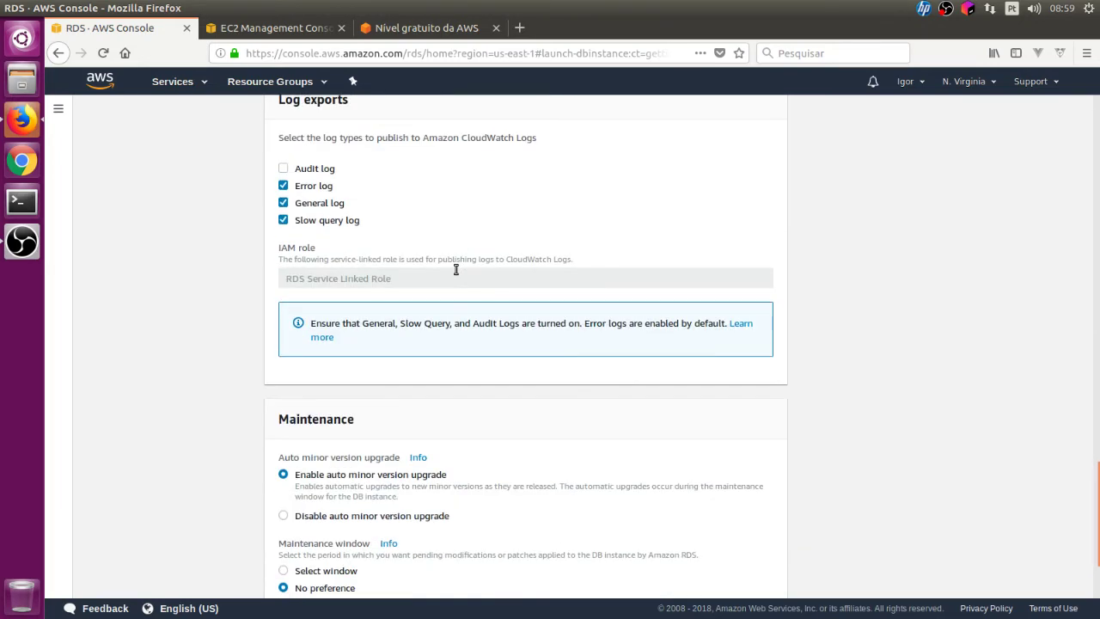
pyautogui.scroll(-3, 451, 284)
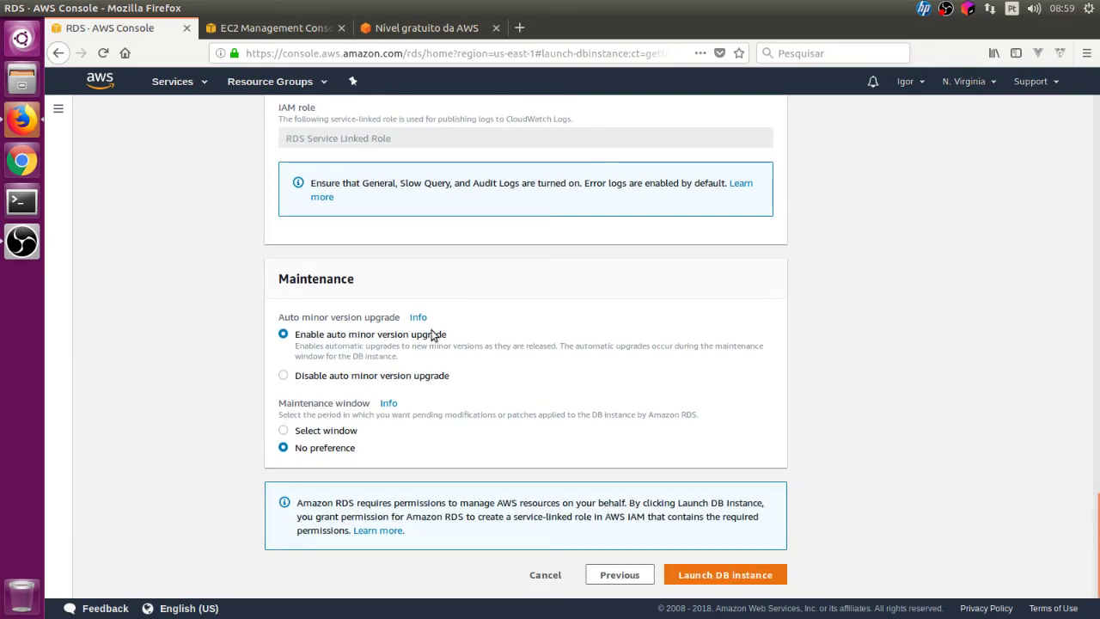
# - Keep maintenance window on No preference, disable auto minor version upgrade, and launch the instance
pyautogui.click(324, 433)
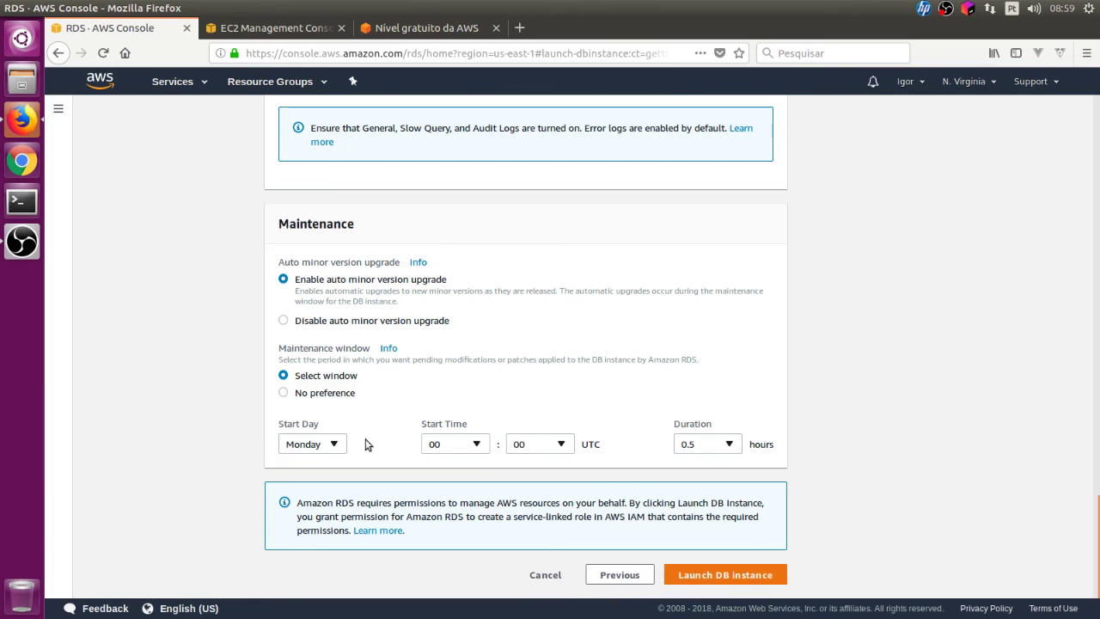
pyautogui.click(333, 443)
pyautogui.click(445, 391)
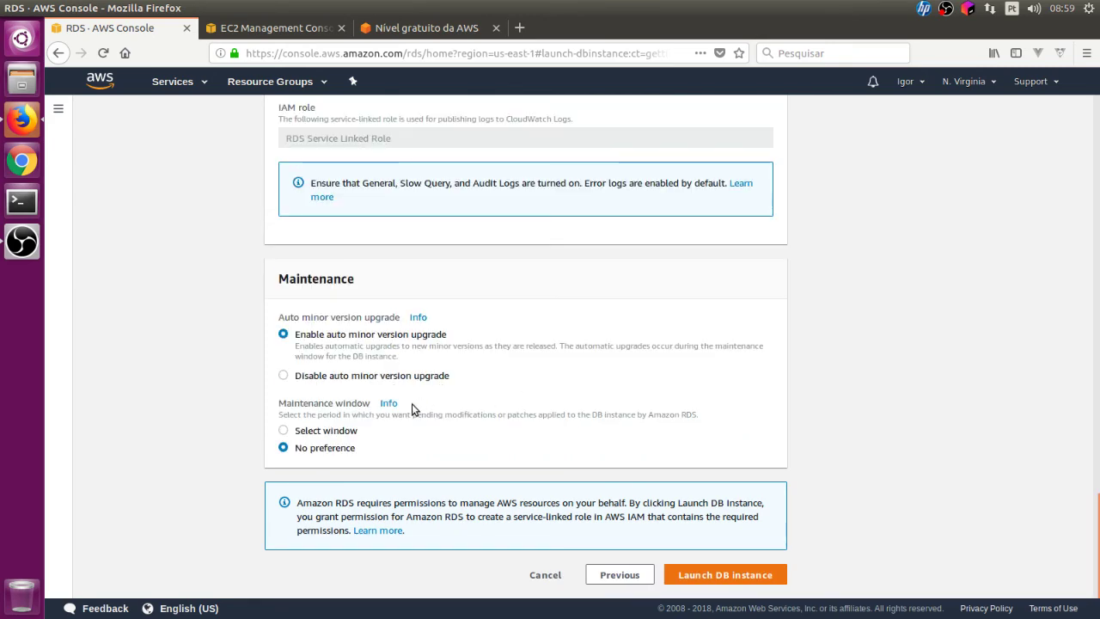
pyautogui.click(349, 430)
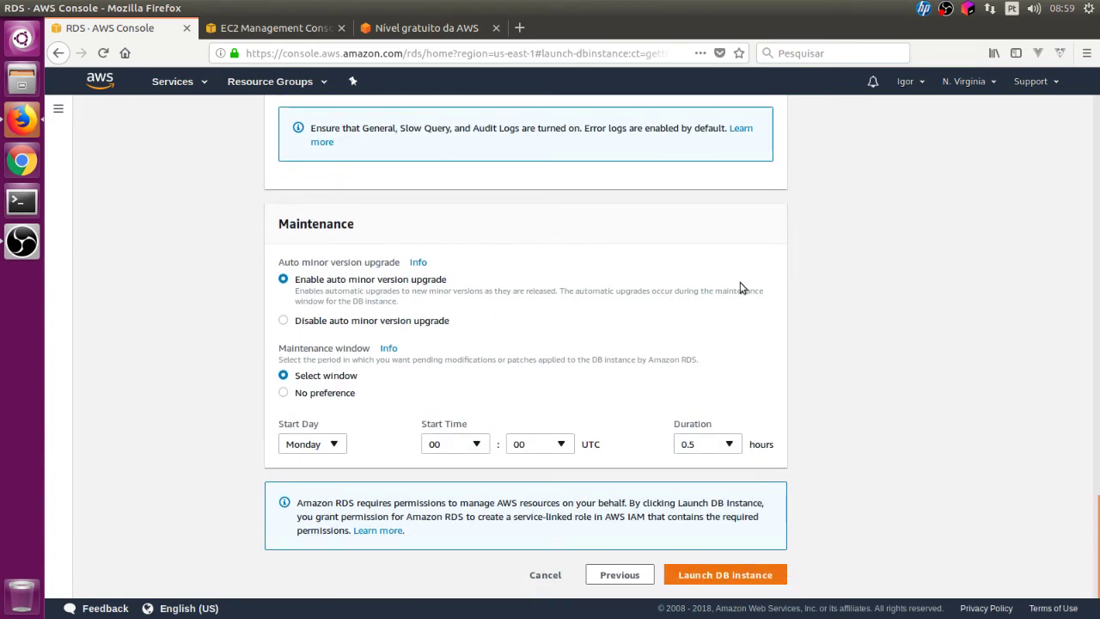
pyautogui.click(332, 452)
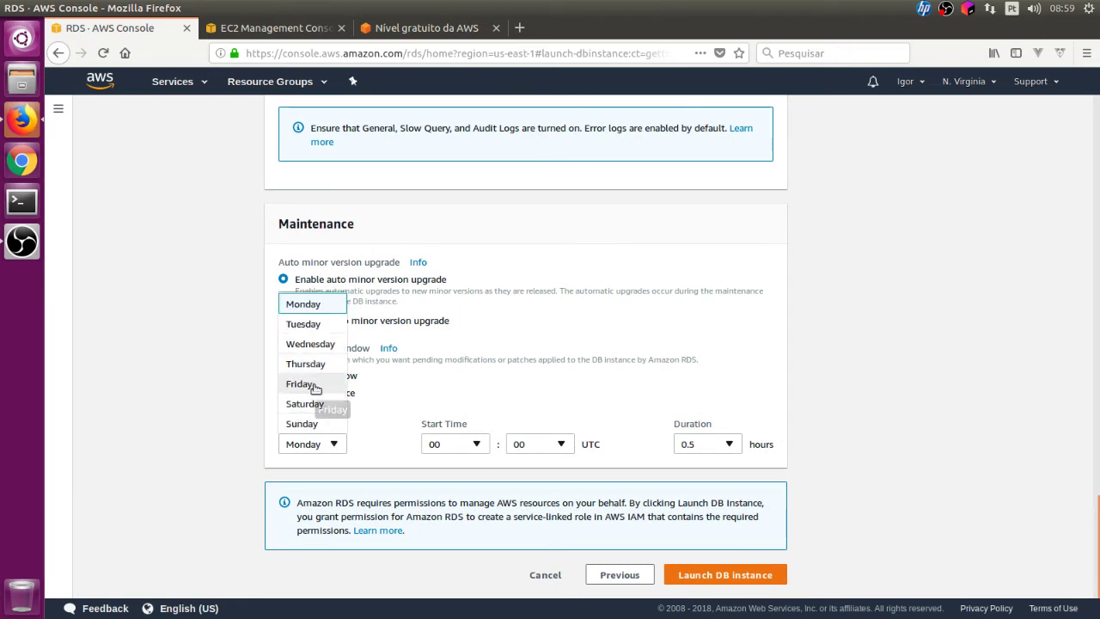
pyautogui.click(239, 393)
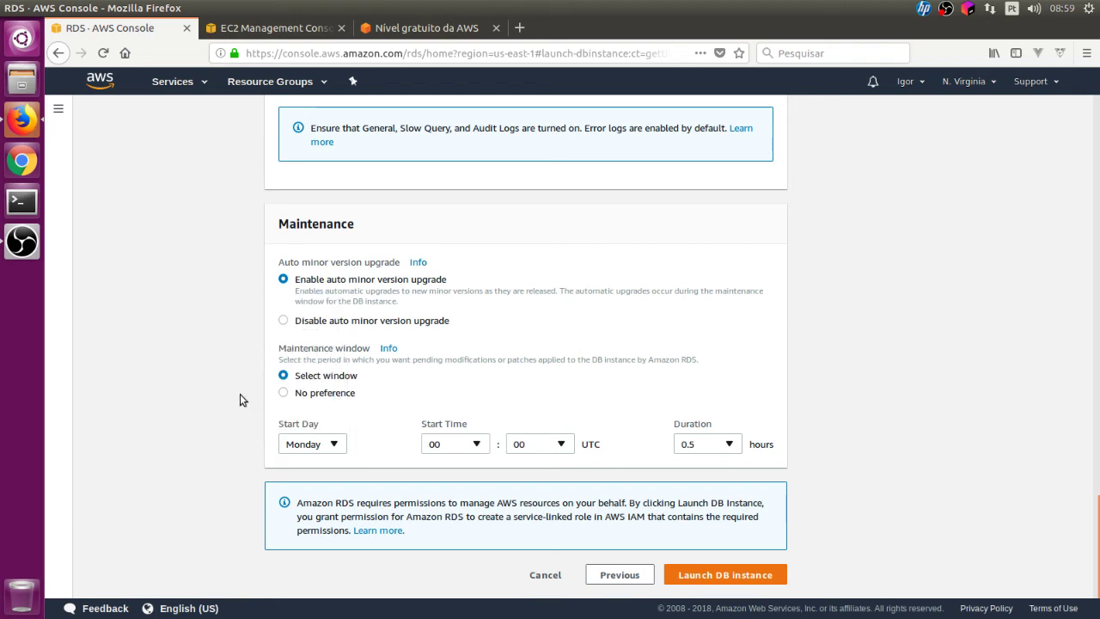
pyautogui.click(323, 394)
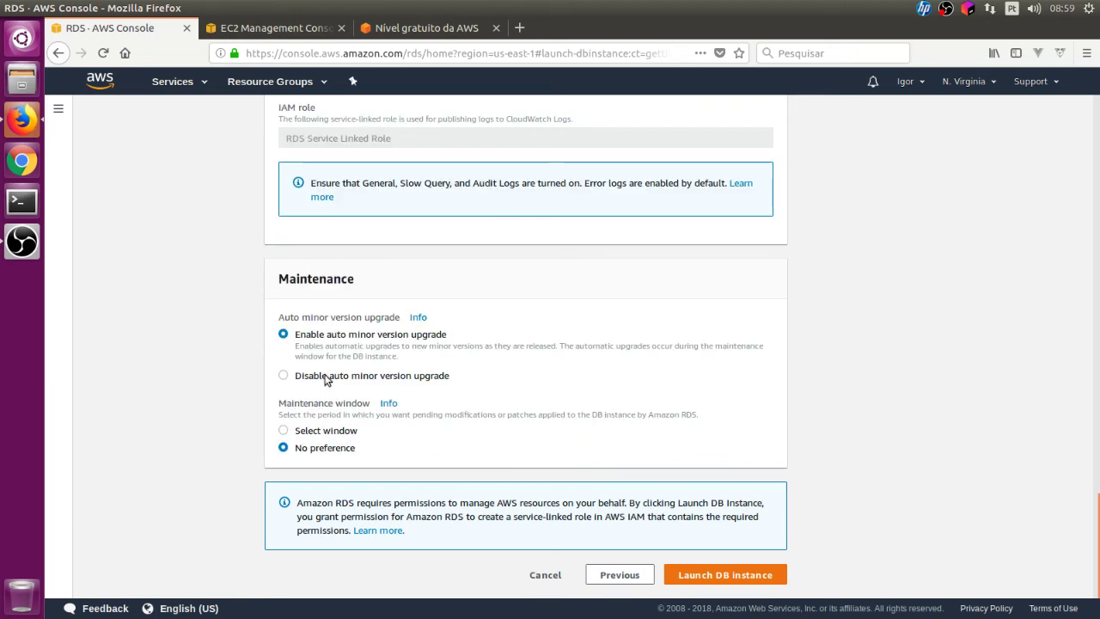
pyautogui.click(327, 378)
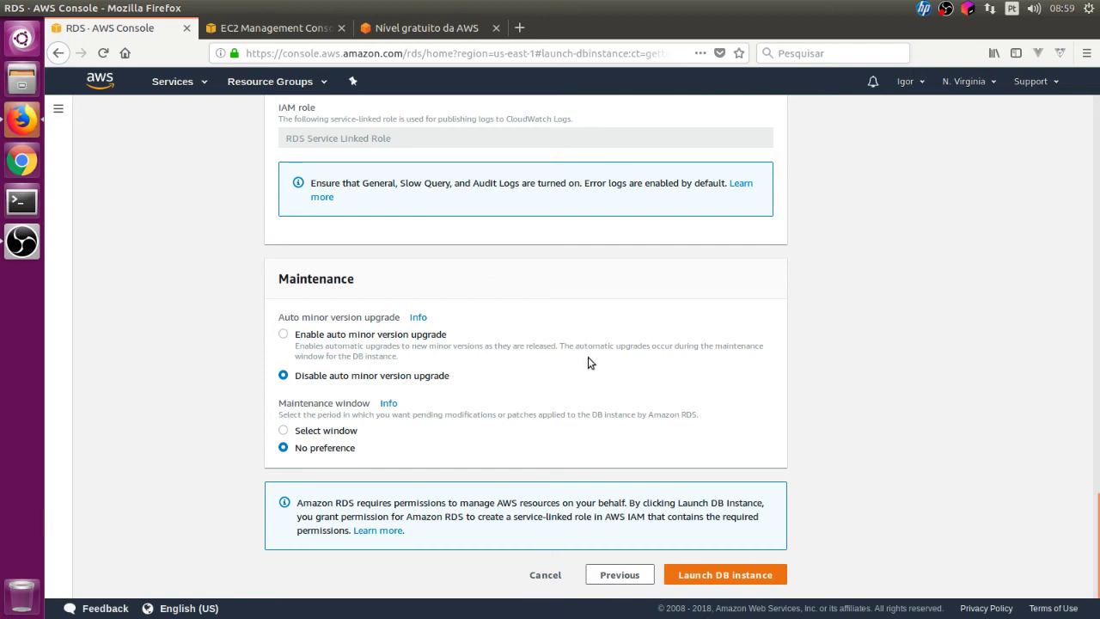
pyautogui.click(703, 574)
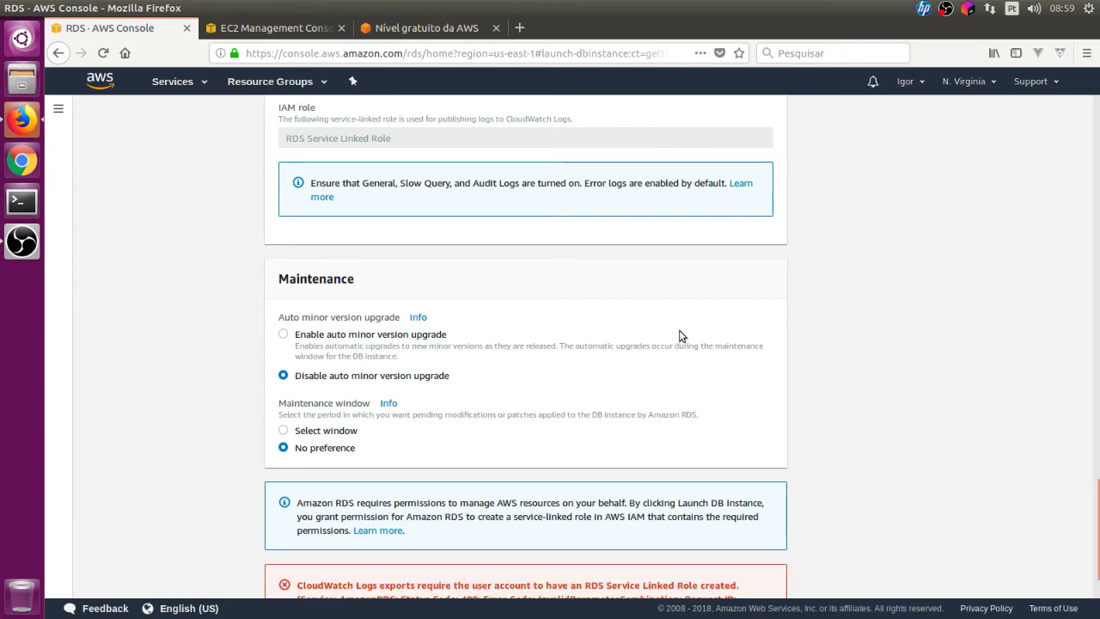
# - Enable enhanced monitoring for the DB instance
pyautogui.scroll(-2, 680, 335)
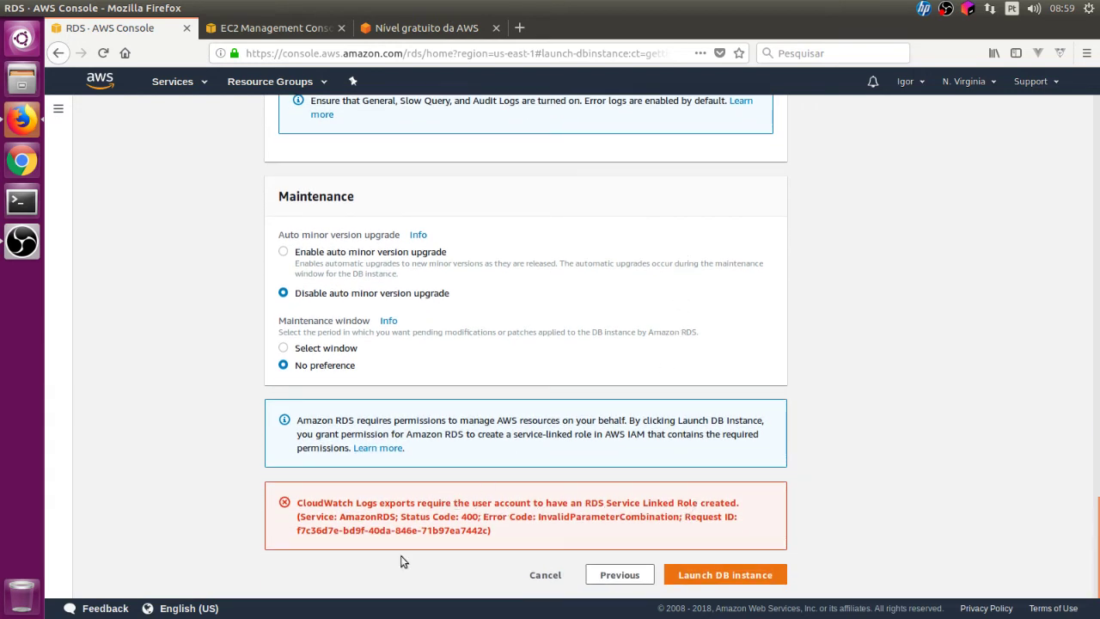
pyautogui.scroll(10, 522, 517)
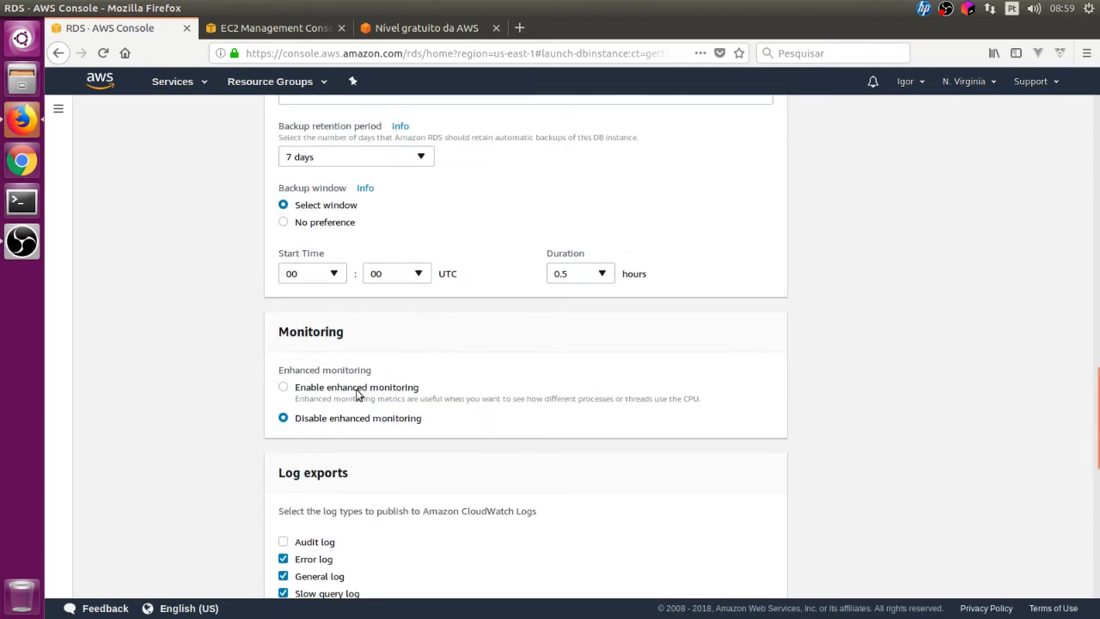
pyautogui.click(295, 392)
# - Launch the DB instance again and view the creation confirmation
pyautogui.scroll(-5, 559, 344)
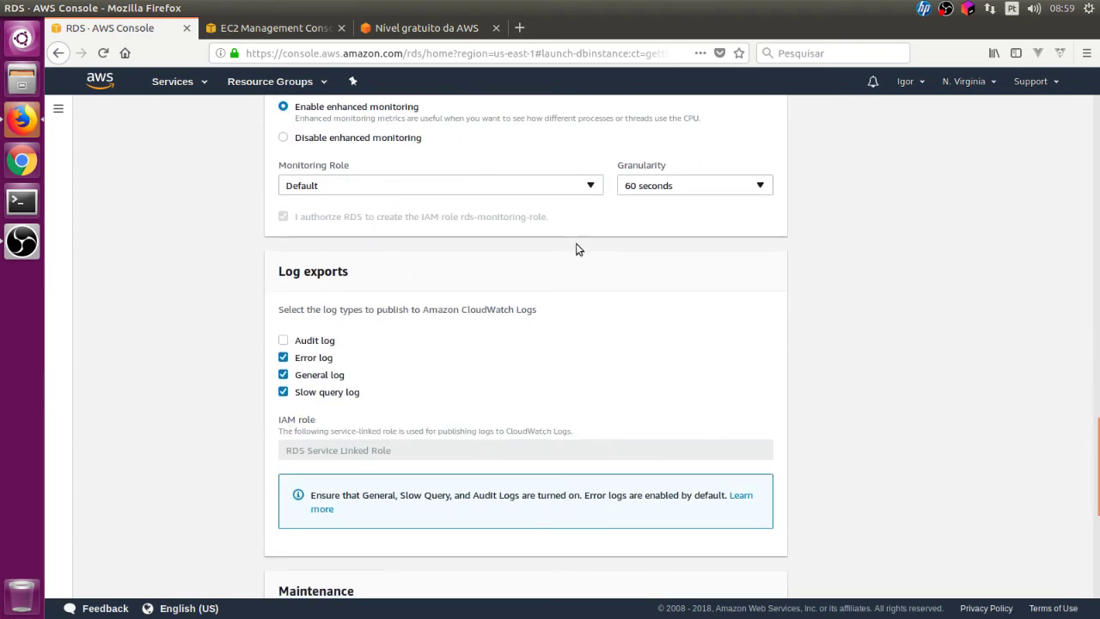
pyautogui.scroll(-8, 589, 258)
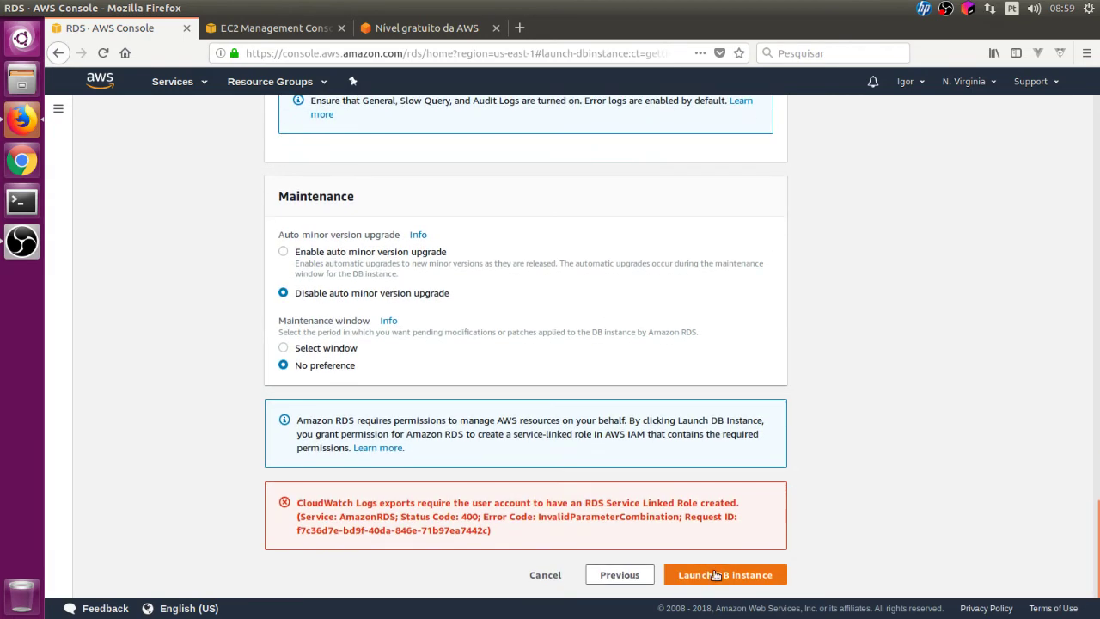
pyautogui.click(715, 575)
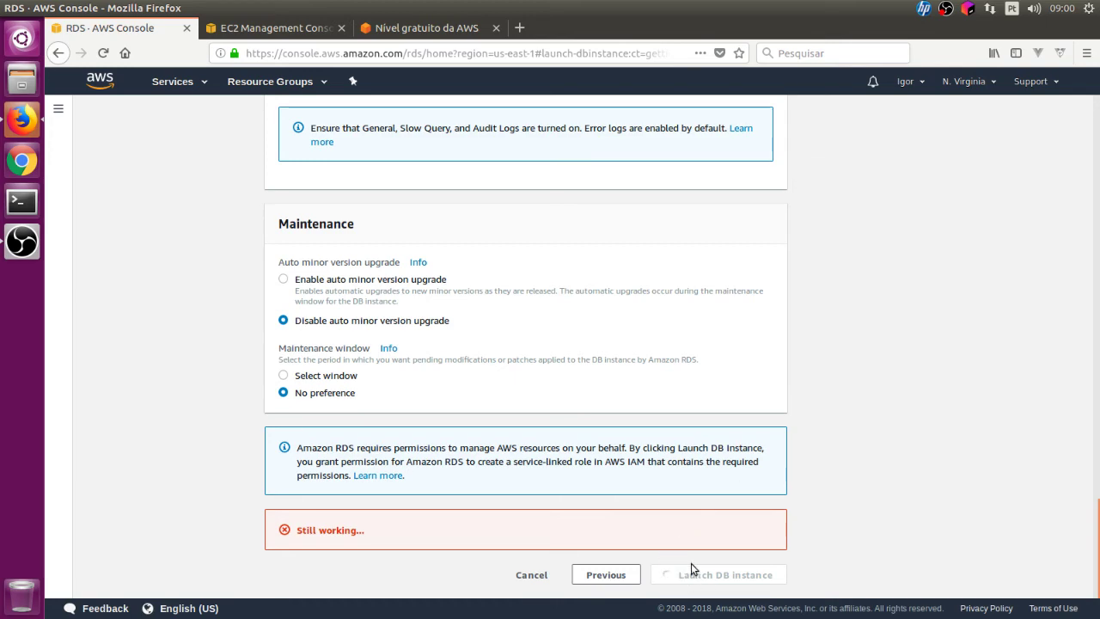
pyautogui.scroll(3, 693, 568)
pyautogui.scroll(15, 691, 563)
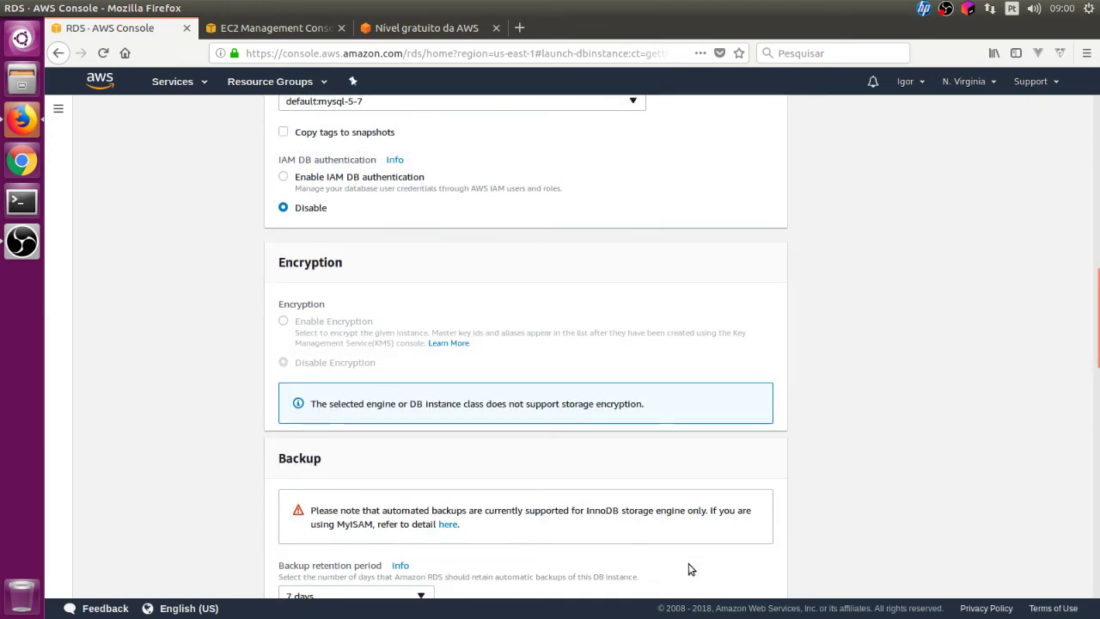
pyautogui.scroll(-3, 686, 550)
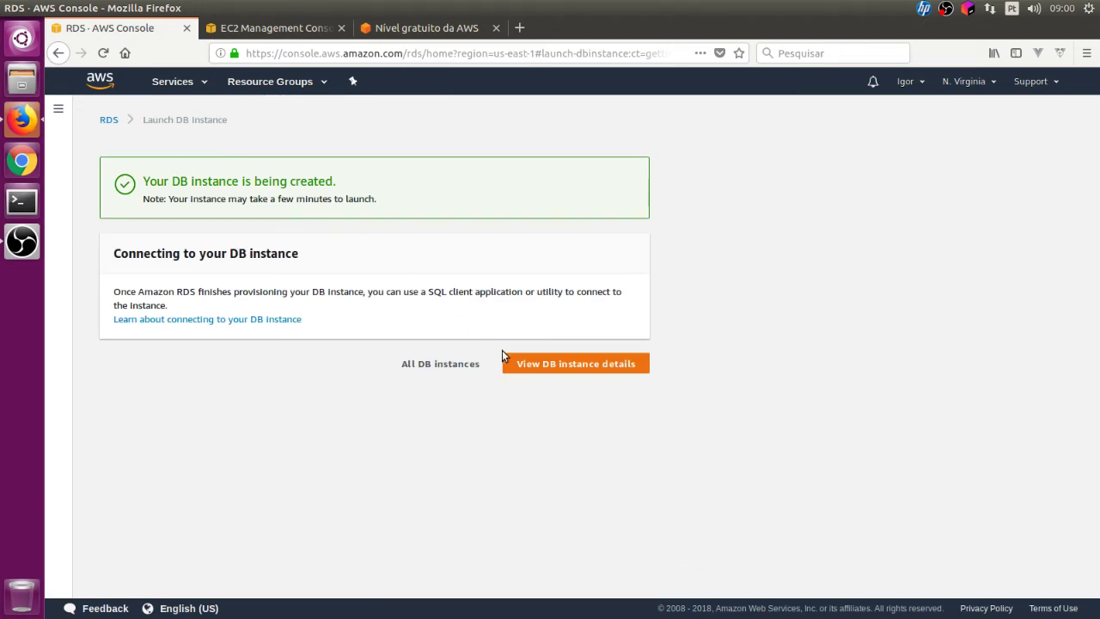
pyautogui.click(520, 363)
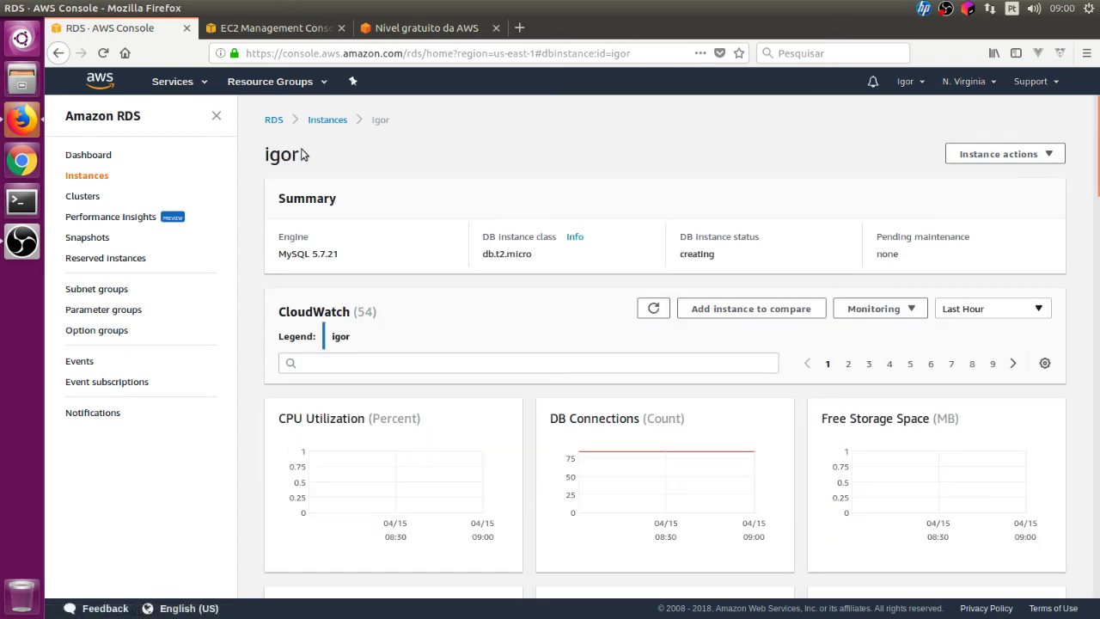
pyautogui.moveTo(301, 154); pyautogui.dragTo(269, 152)
pyautogui.click(458, 178)
pyautogui.scroll(-3, 720, 254)
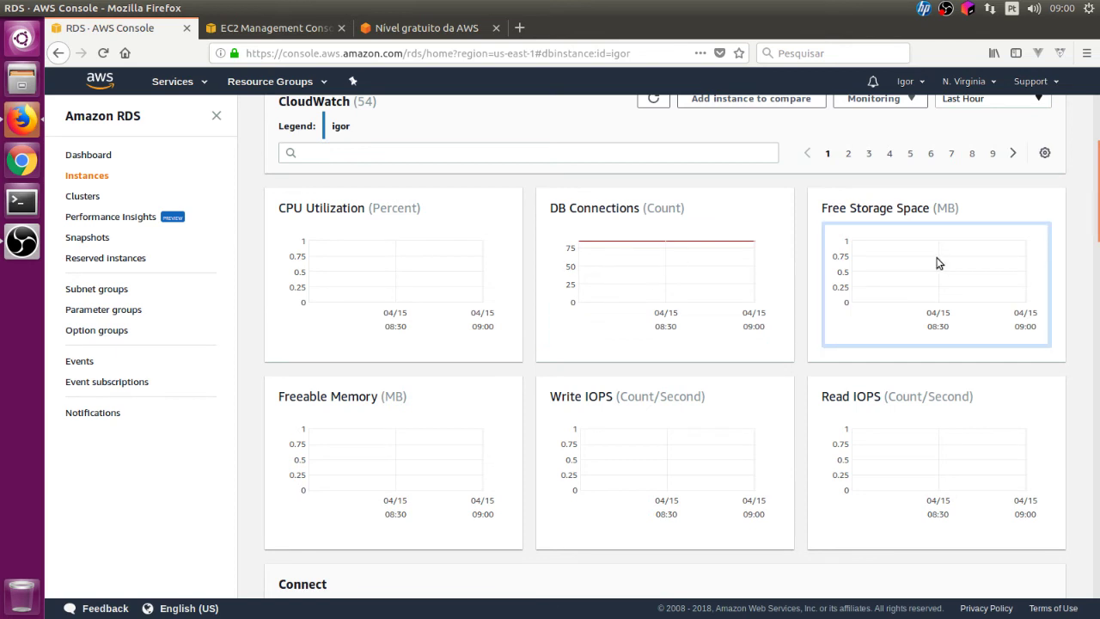
pyautogui.scroll(-3, 498, 383)
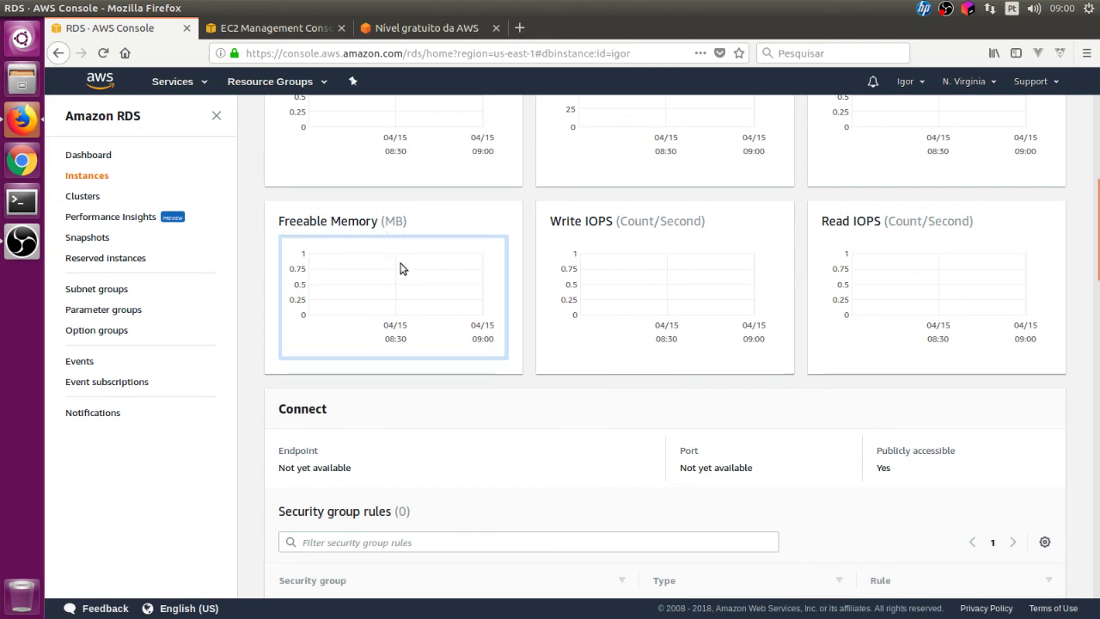
pyautogui.scroll(-2, 429, 281)
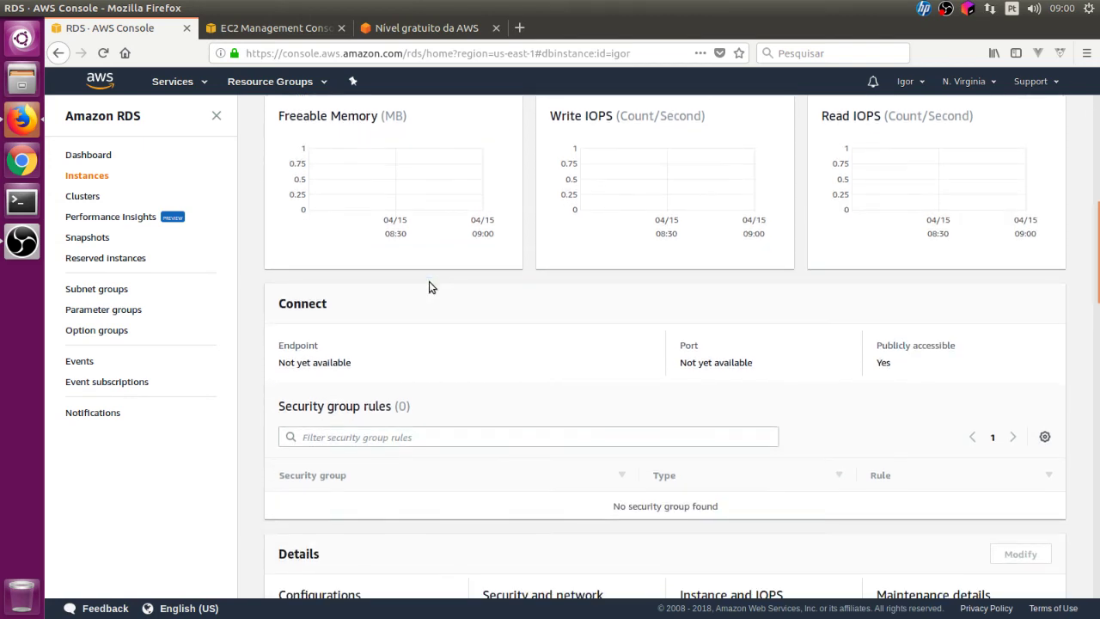
pyautogui.scroll(-3, 576, 356)
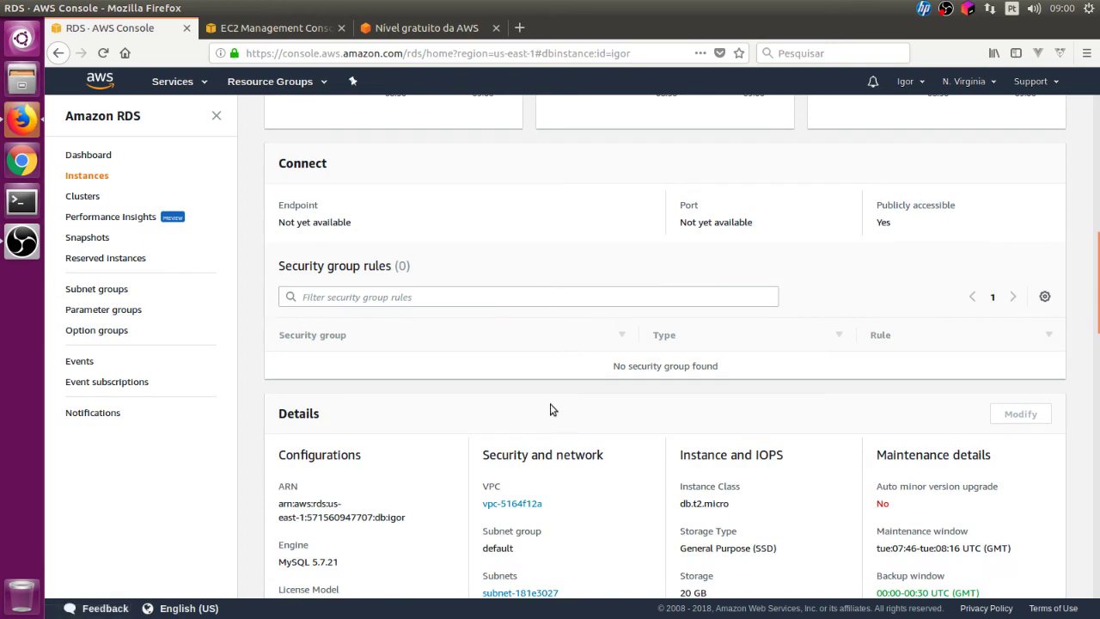
pyautogui.scroll(-5, 400, 319)
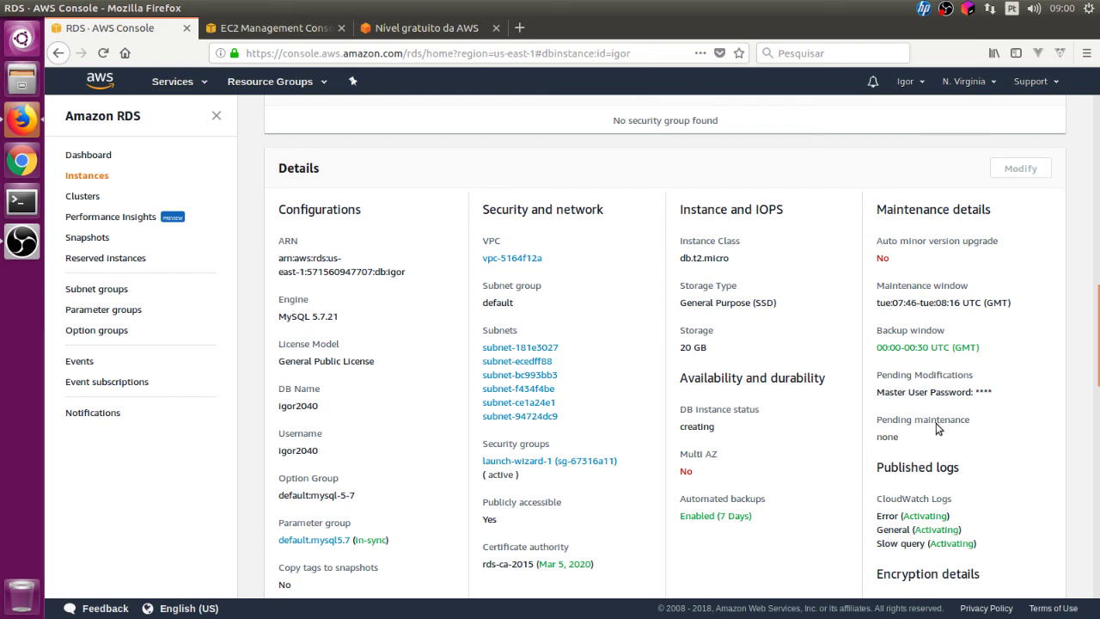
pyautogui.scroll(-2, 938, 428)
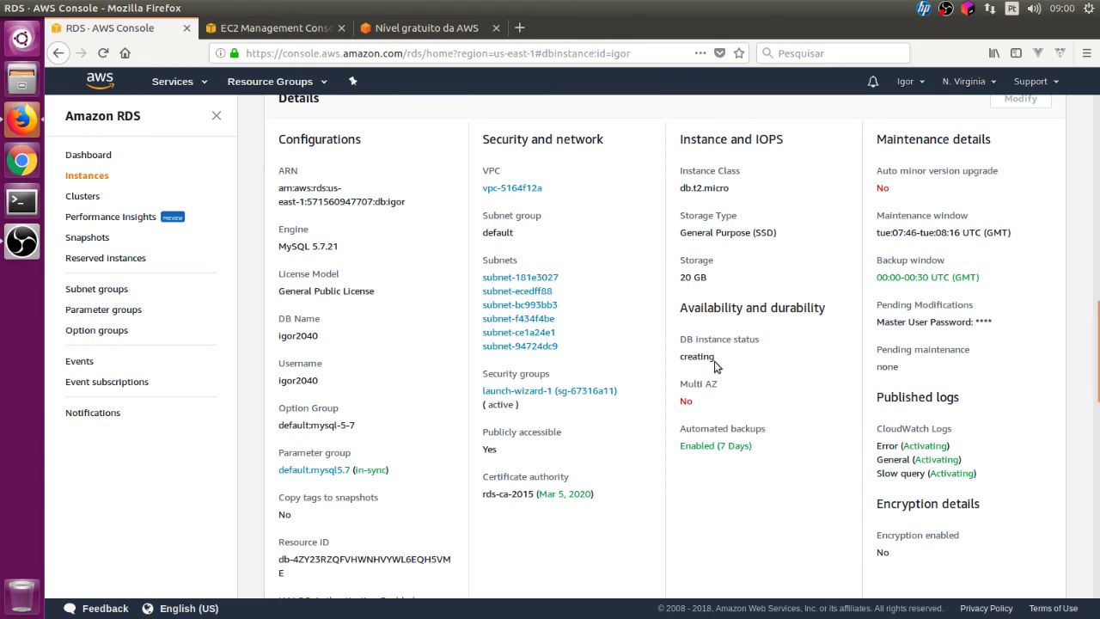
pyautogui.moveTo(712, 275); pyautogui.dragTo(670, 274)
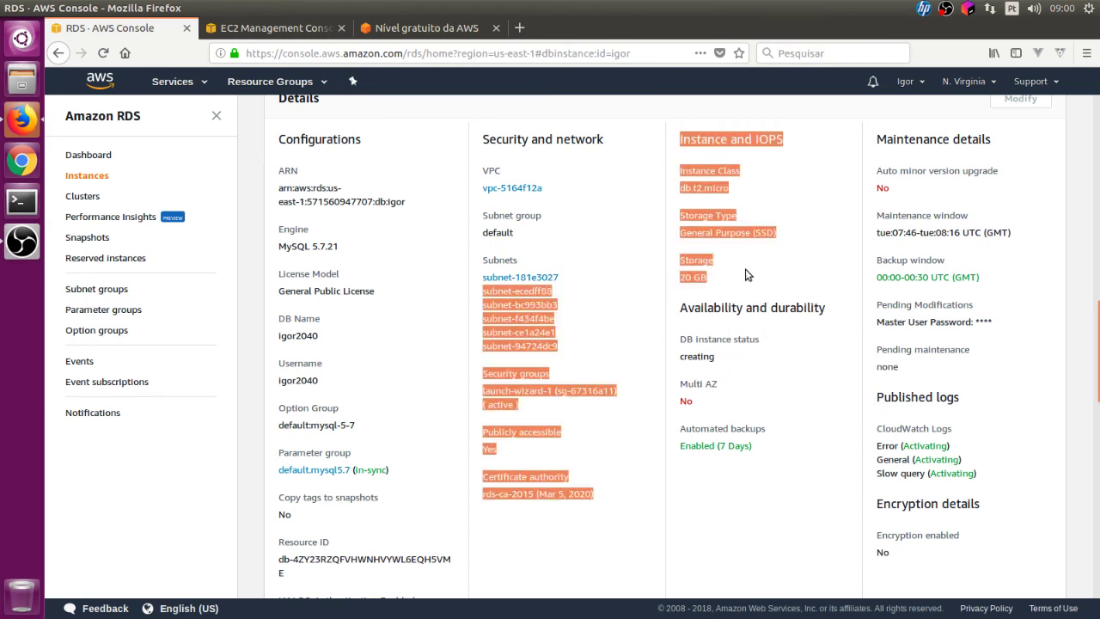
pyautogui.click(748, 274)
pyautogui.tripleClick(701, 271)
pyautogui.moveTo(755, 194); pyautogui.dragTo(669, 179)
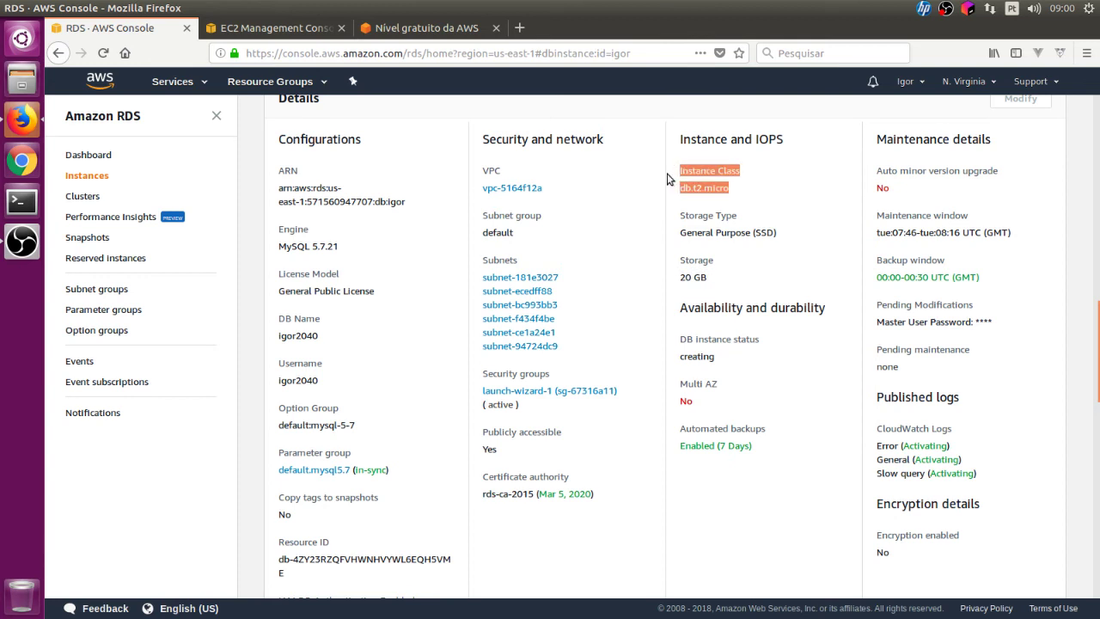
pyautogui.moveTo(746, 182); pyautogui.dragTo(700, 282)
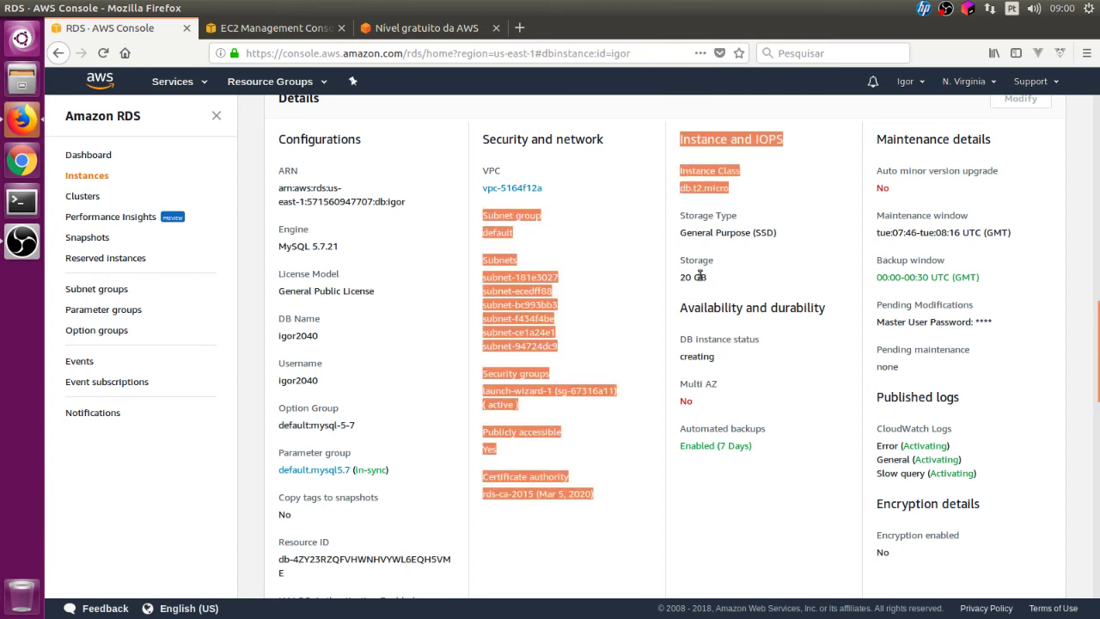
pyautogui.click(737, 314)
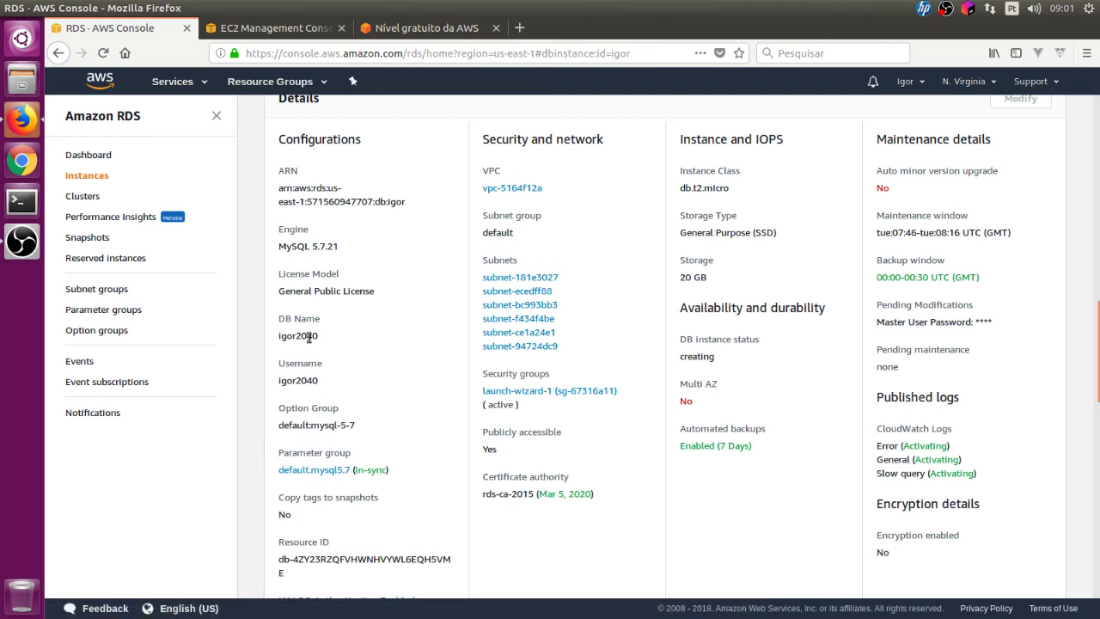
pyautogui.moveTo(319, 339); pyautogui.dragTo(281, 337)
pyautogui.moveTo(320, 380); pyautogui.dragTo(278, 380)
pyautogui.scroll(3, 325, 356)
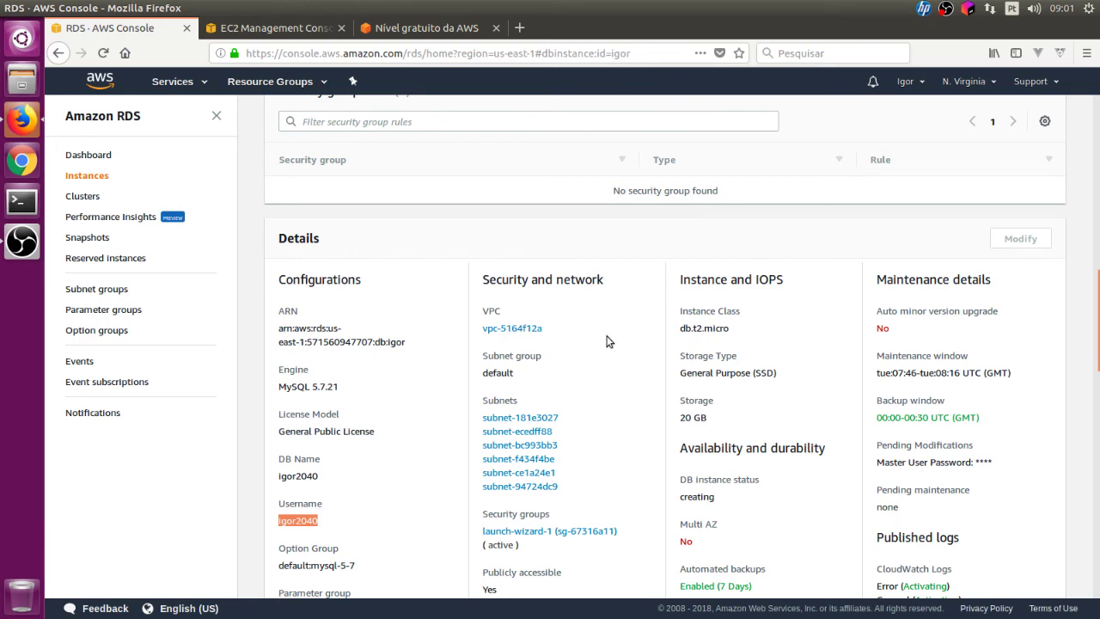
pyautogui.scroll(-3, 719, 347)
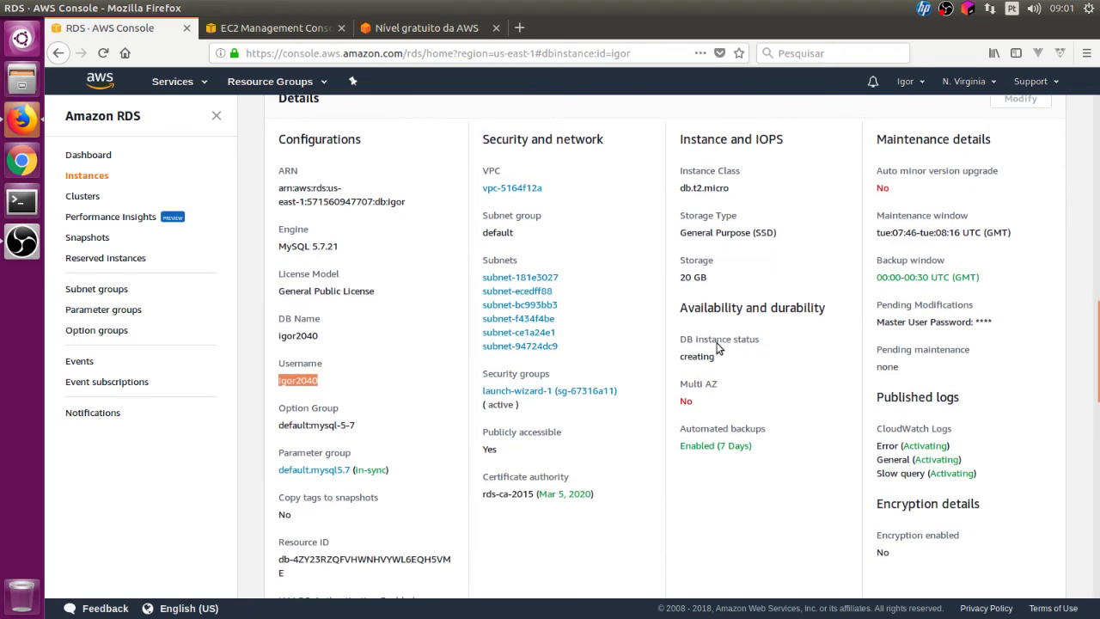
pyautogui.scroll(-4, 719, 348)
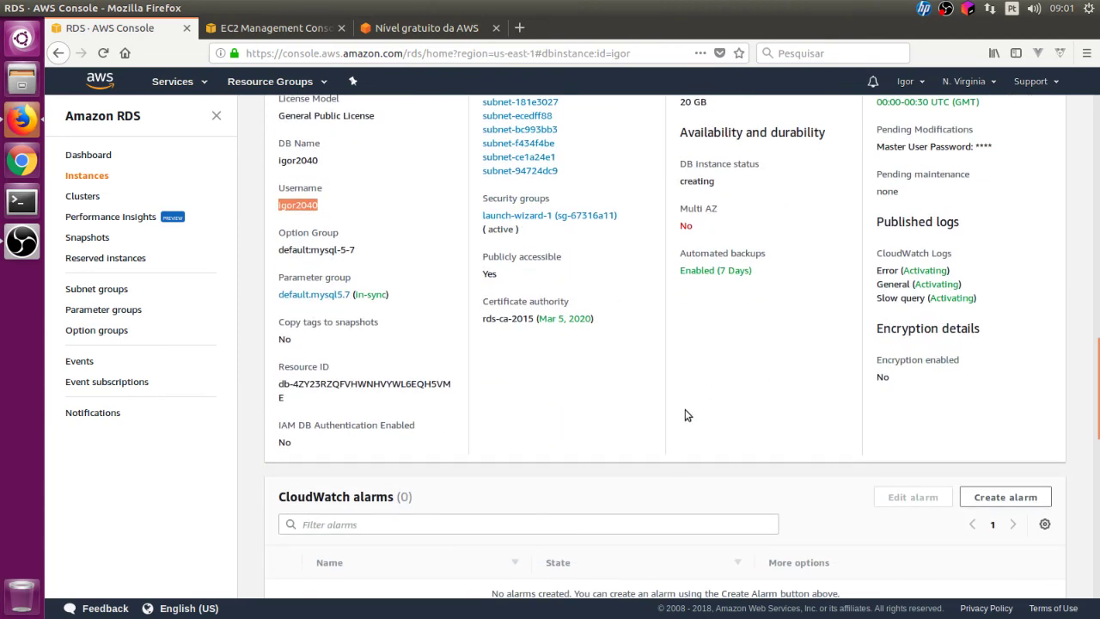
pyautogui.scroll(5, 687, 415)
pyautogui.scroll(5, 685, 410)
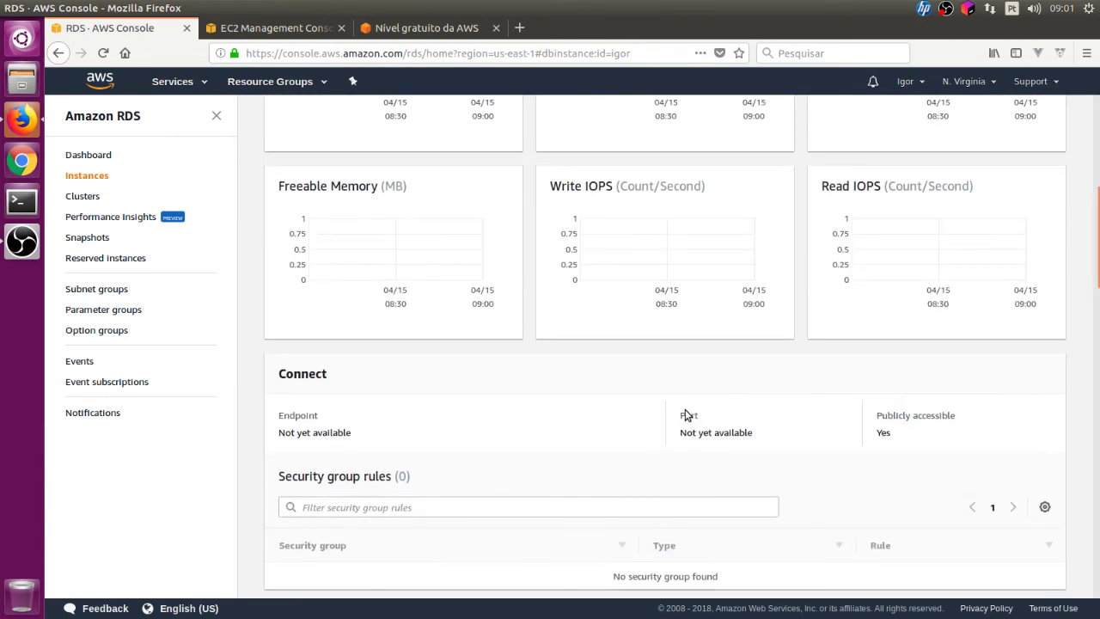
pyautogui.scroll(-7, 686, 415)
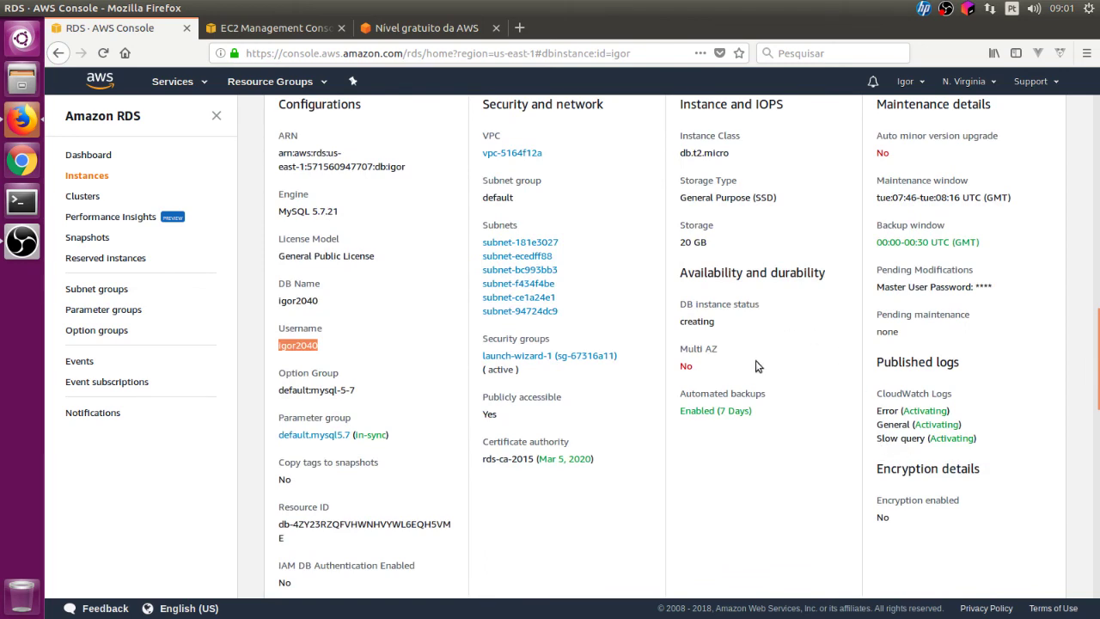
pyautogui.scroll(11, 756, 361)
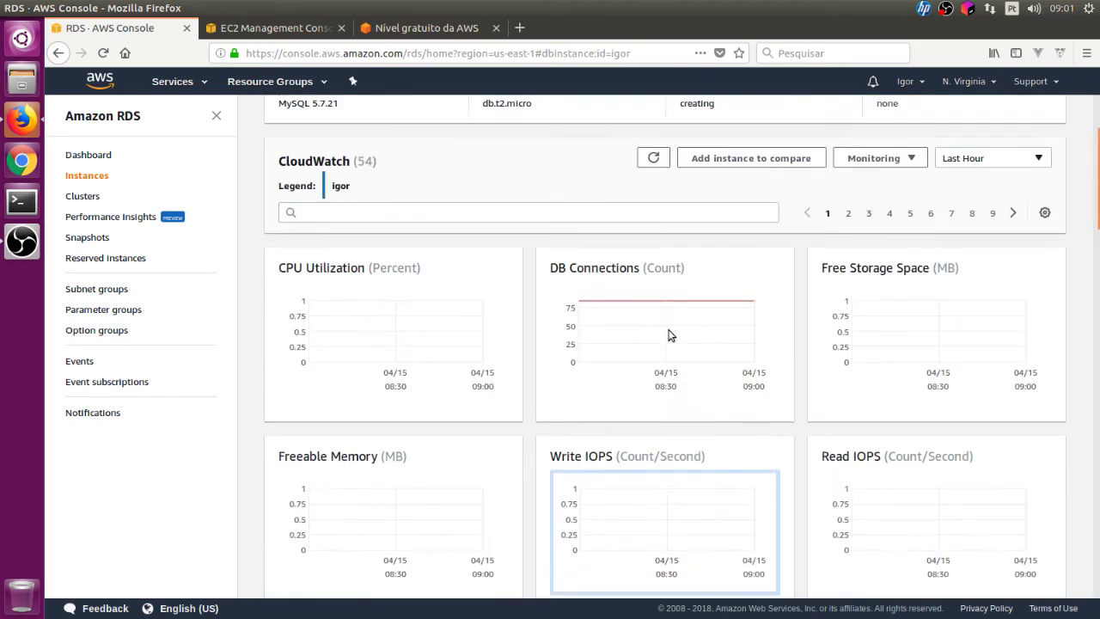
# - View CloudWatch metric chart pages 2 and 3
pyautogui.click(849, 364)
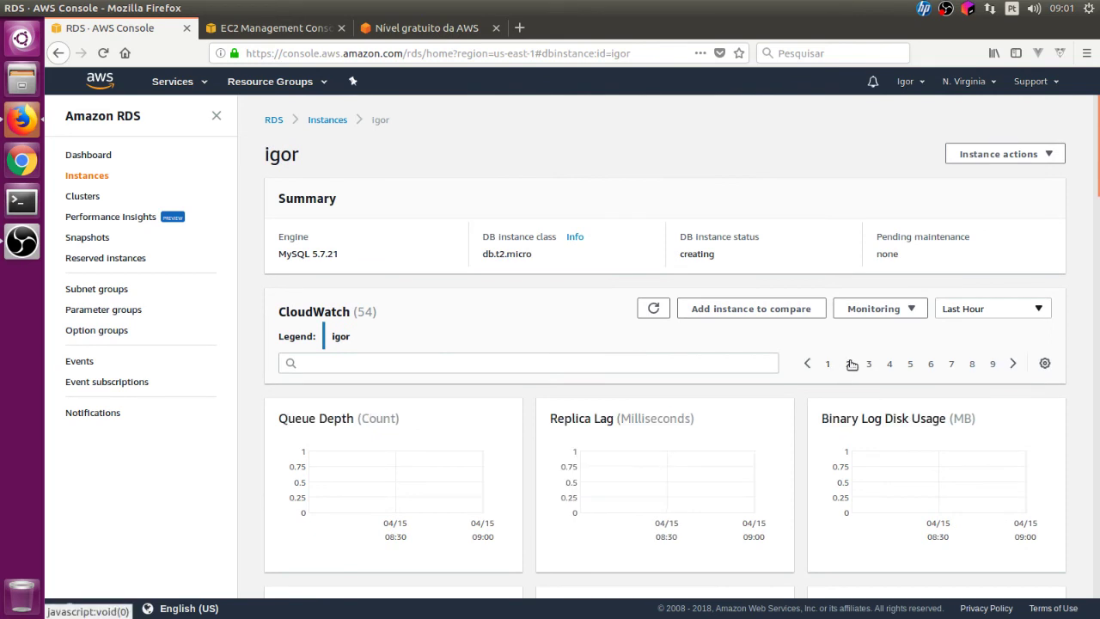
pyautogui.scroll(-1, 852, 365)
pyautogui.scroll(-3, 852, 365)
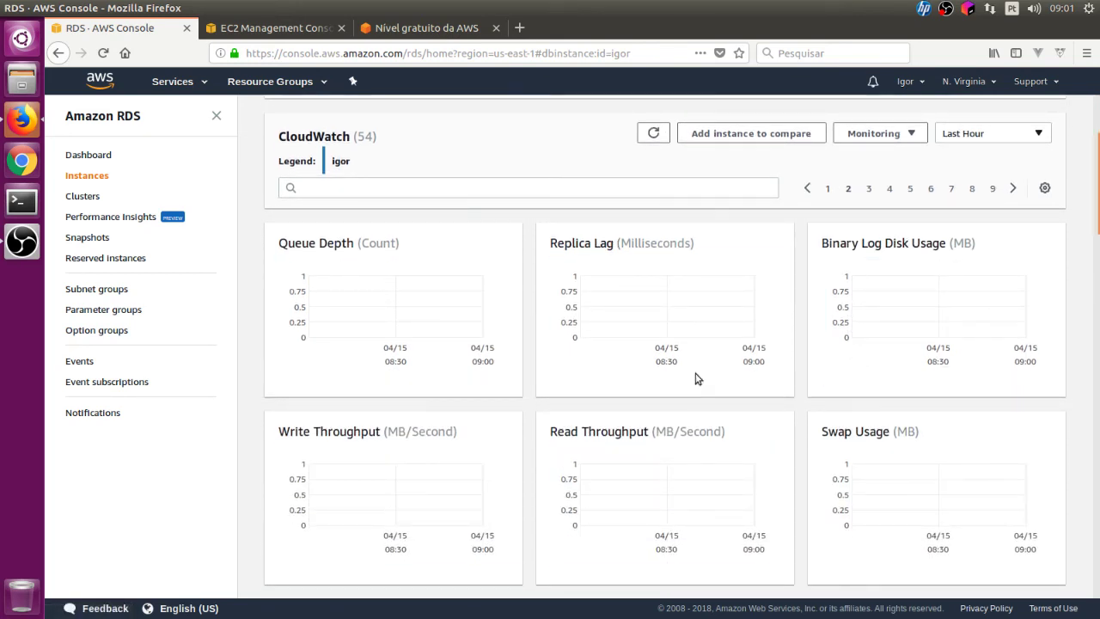
pyautogui.click(869, 187)
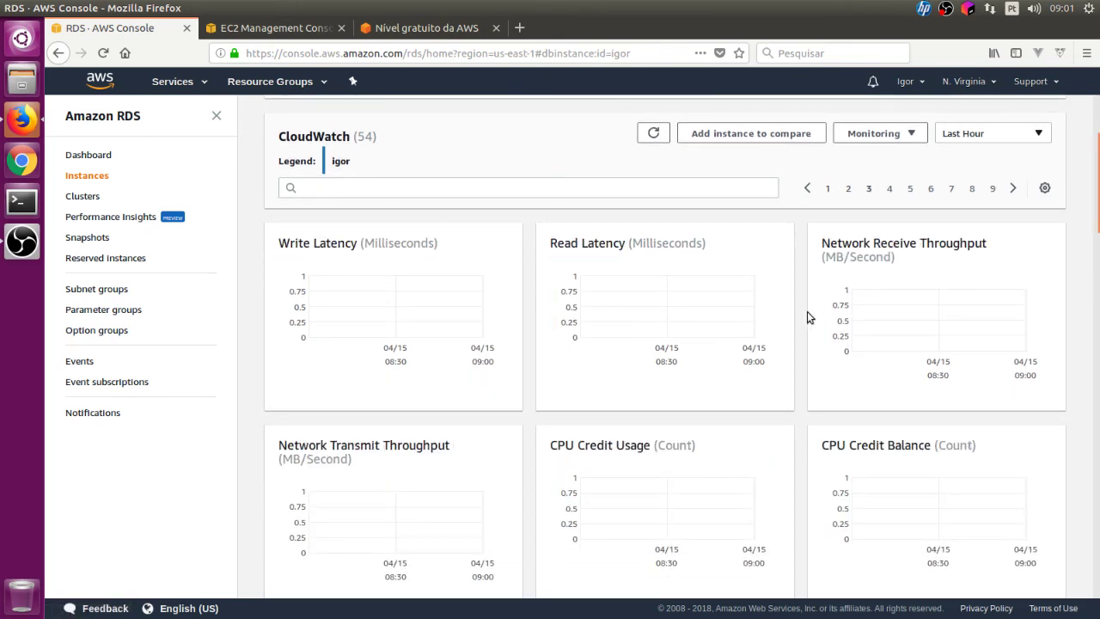
pyautogui.scroll(-3, 806, 314)
pyautogui.scroll(2, 626, 382)
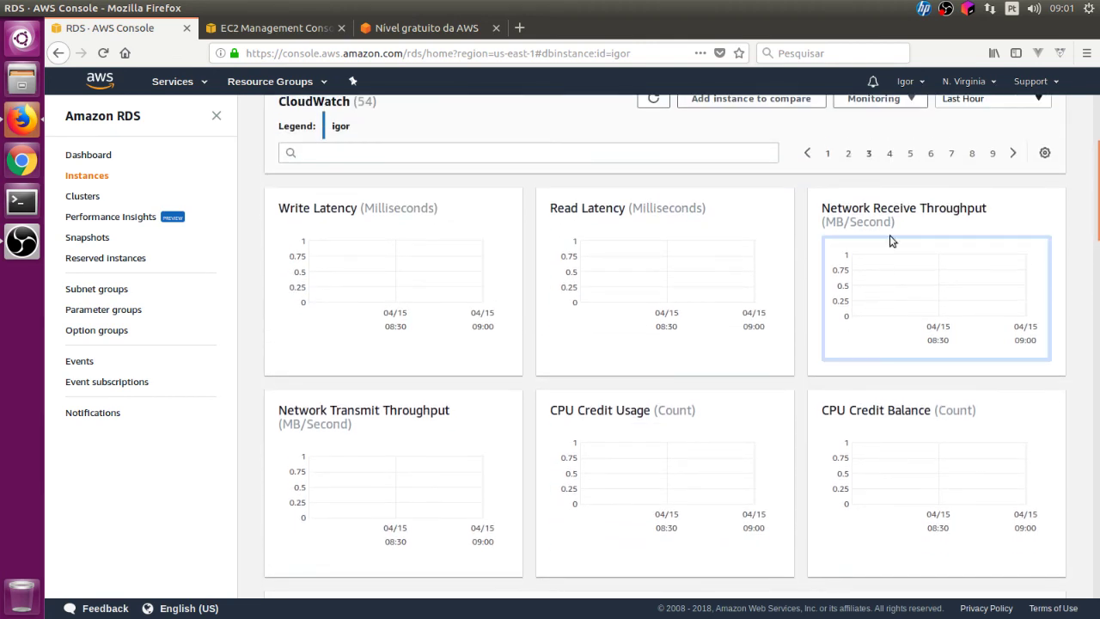
# - Continue through metric chart pages 4 to 9, then scroll back to the top
pyautogui.click(890, 153)
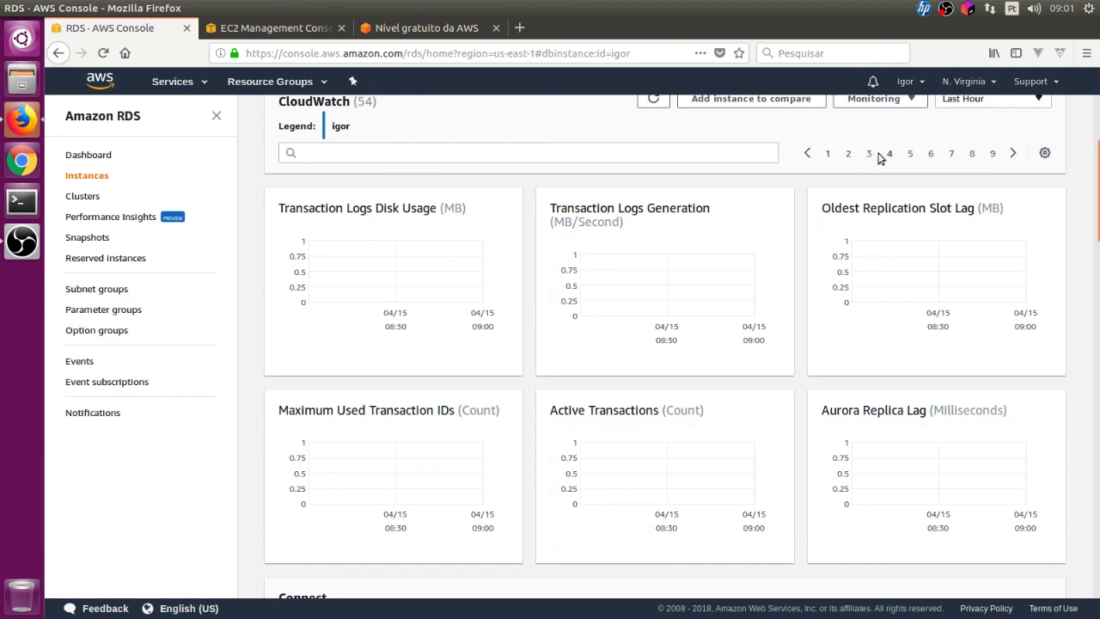
pyautogui.click(910, 155)
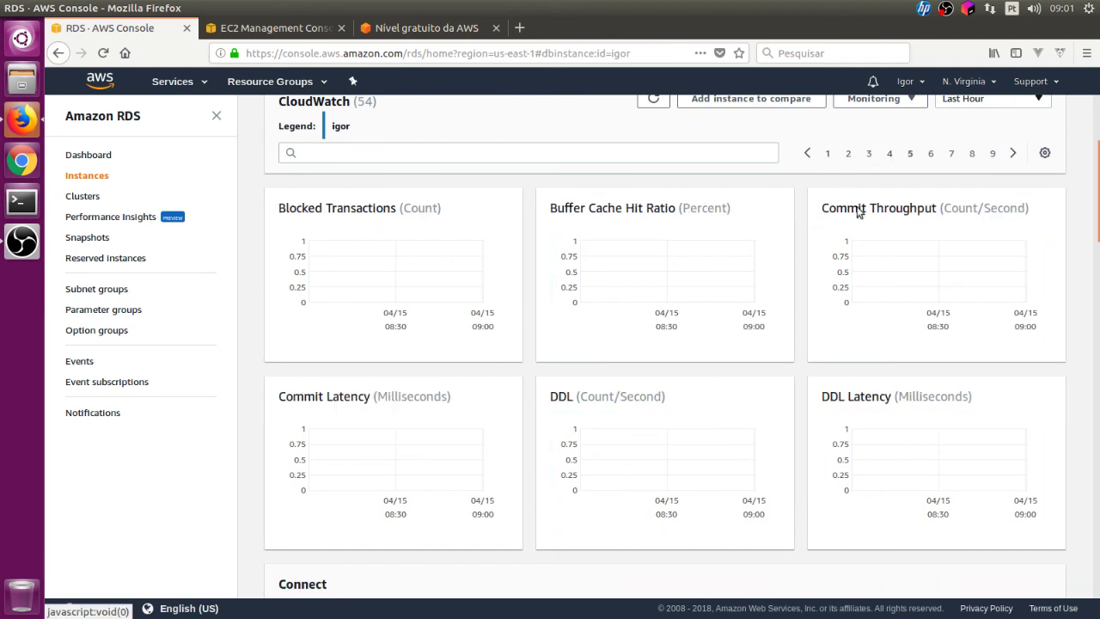
pyautogui.click(931, 154)
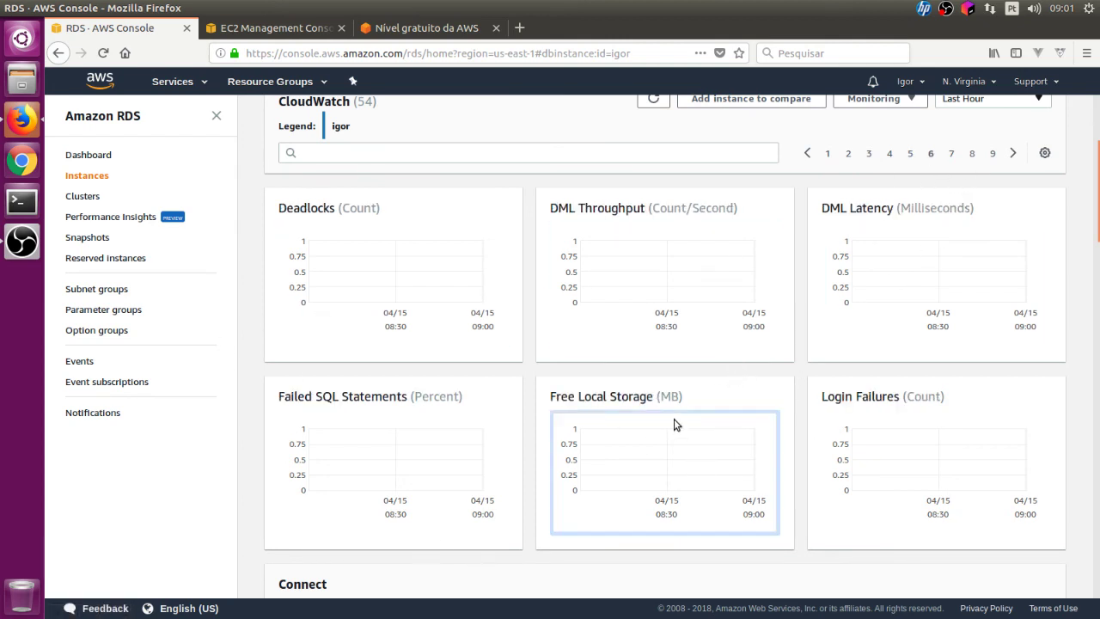
pyautogui.click(952, 153)
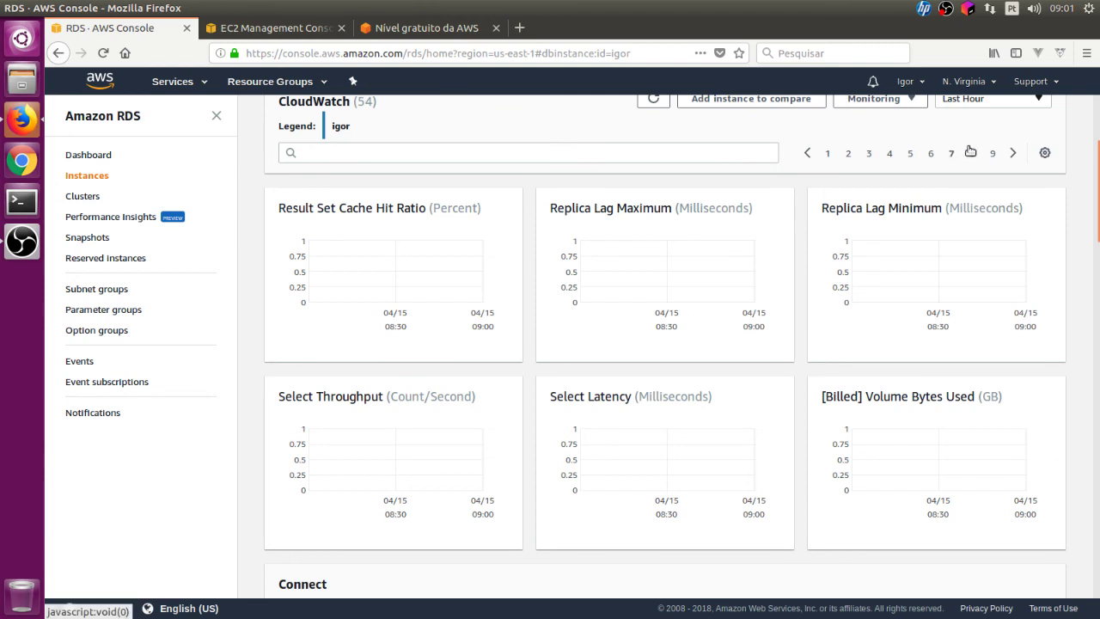
pyautogui.click(972, 153)
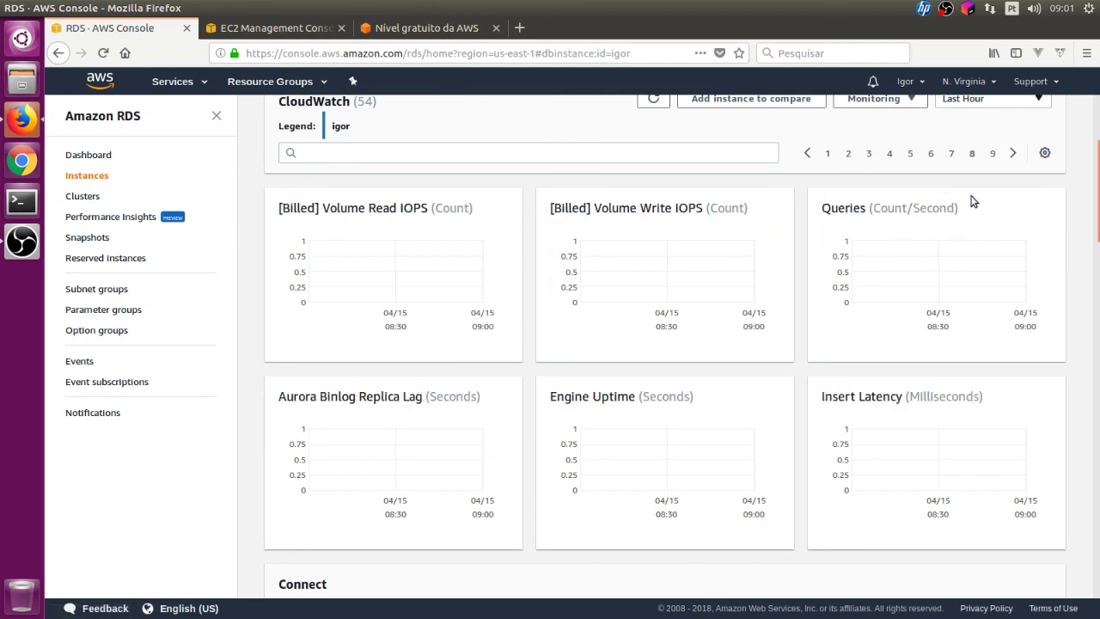
pyautogui.click(993, 153)
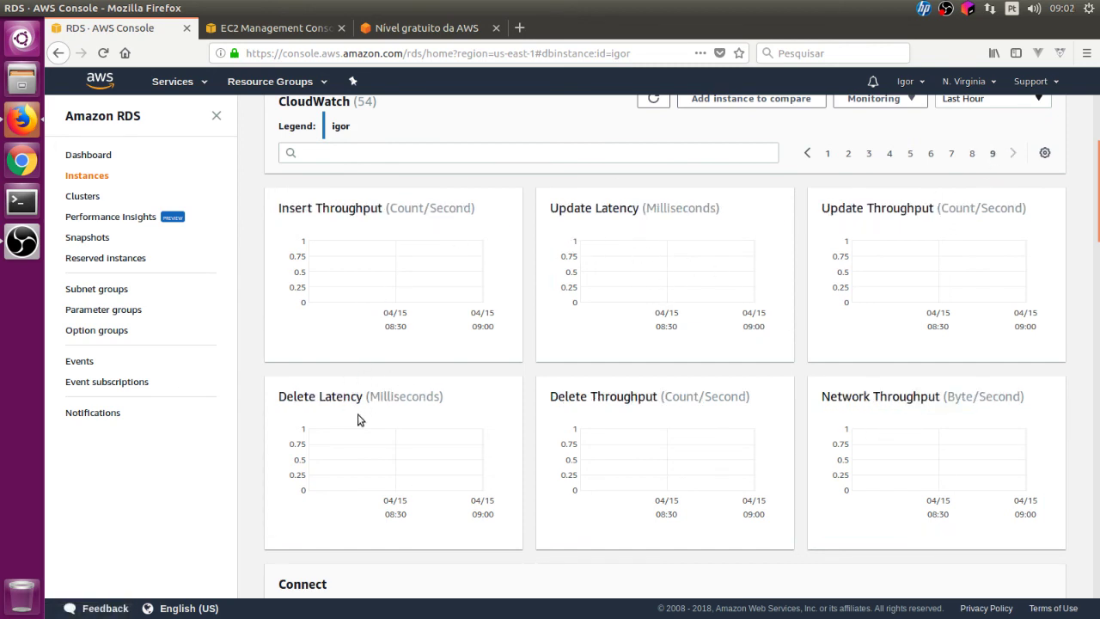
pyautogui.scroll(5, 785, 387)
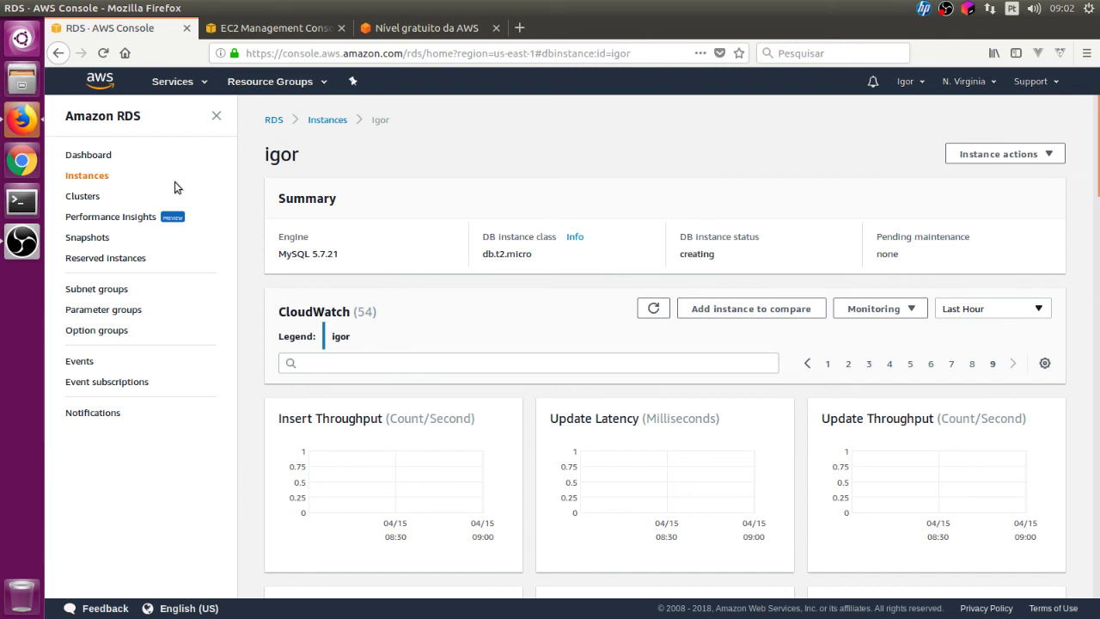
# - Go to the RDS Dashboard and open the DB Instances (1/40) list
pyautogui.click(90, 156)
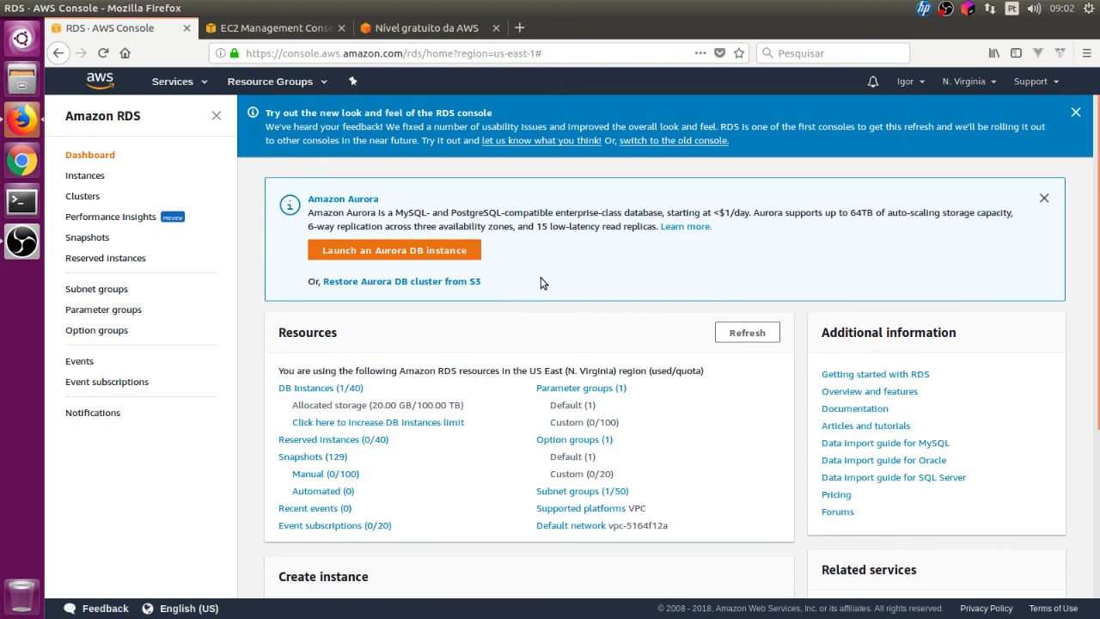
pyautogui.scroll(-2, 542, 284)
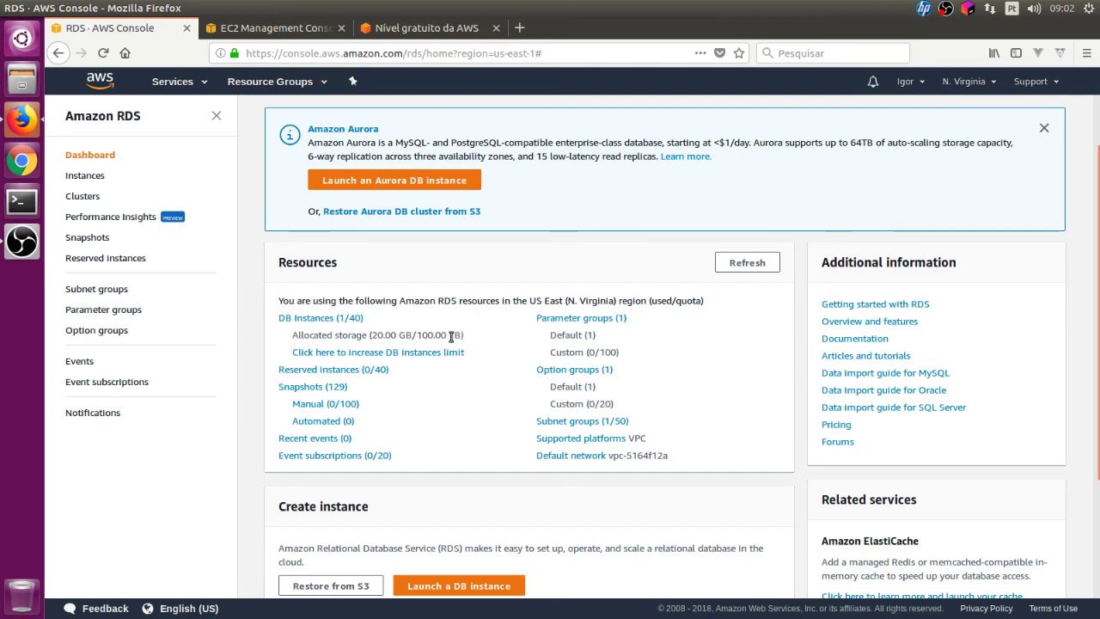
pyautogui.scroll(-4, 470, 375)
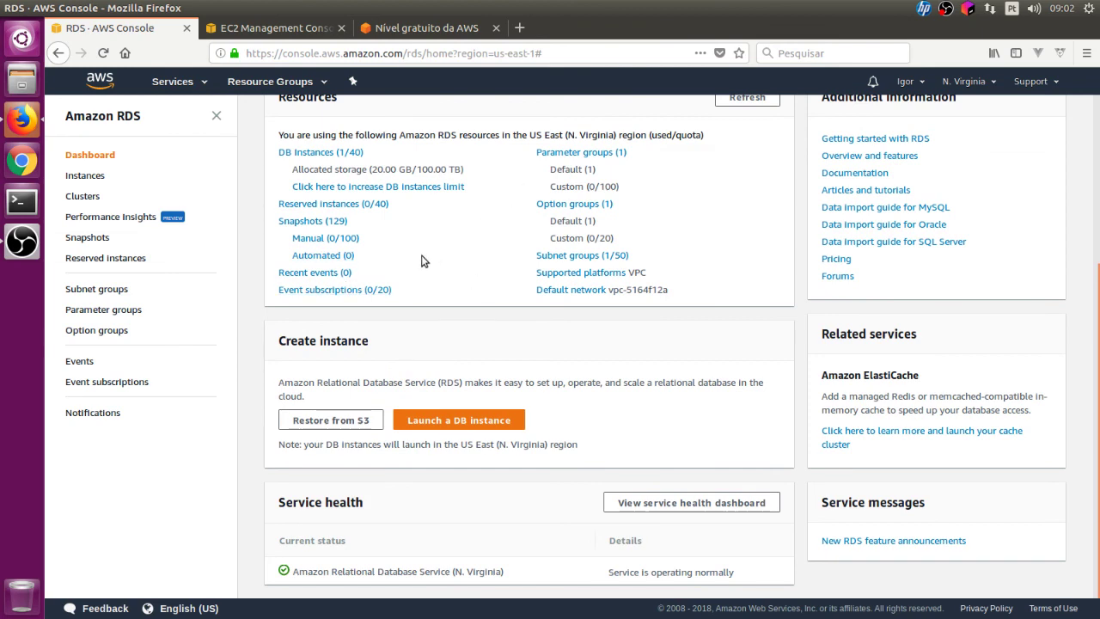
pyautogui.scroll(2, 505, 296)
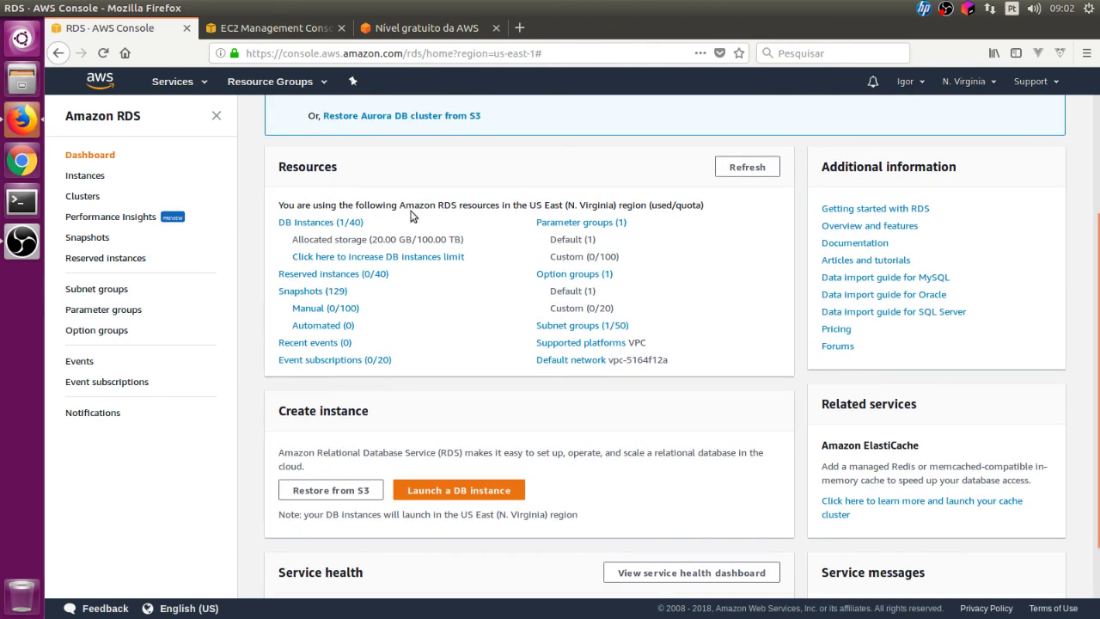
pyautogui.click(359, 225)
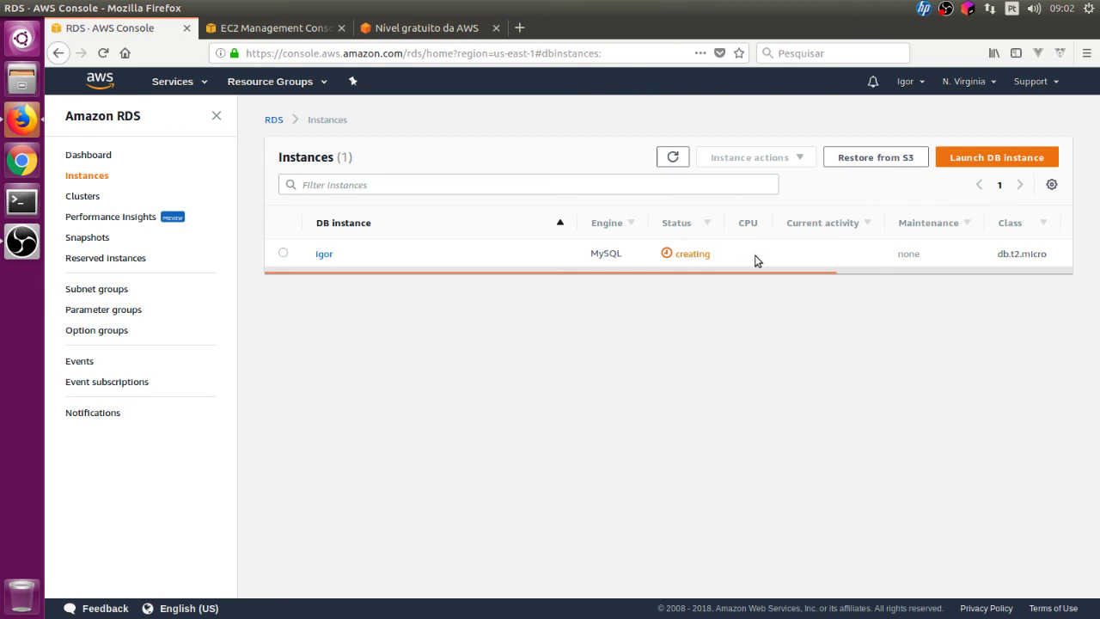
# - Open the MySQL instance's details, view the db.t2.micro class specs, and scroll through Details
pyautogui.moveTo(611, 273); pyautogui.dragTo(315, 287)
pyautogui.click(324, 255)
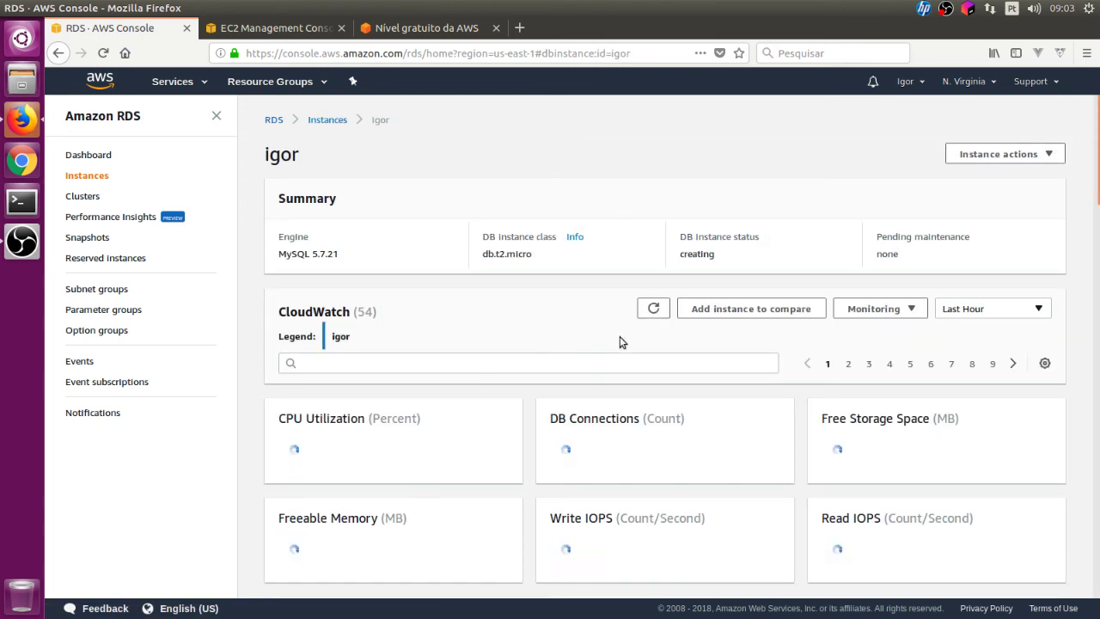
pyautogui.click(573, 237)
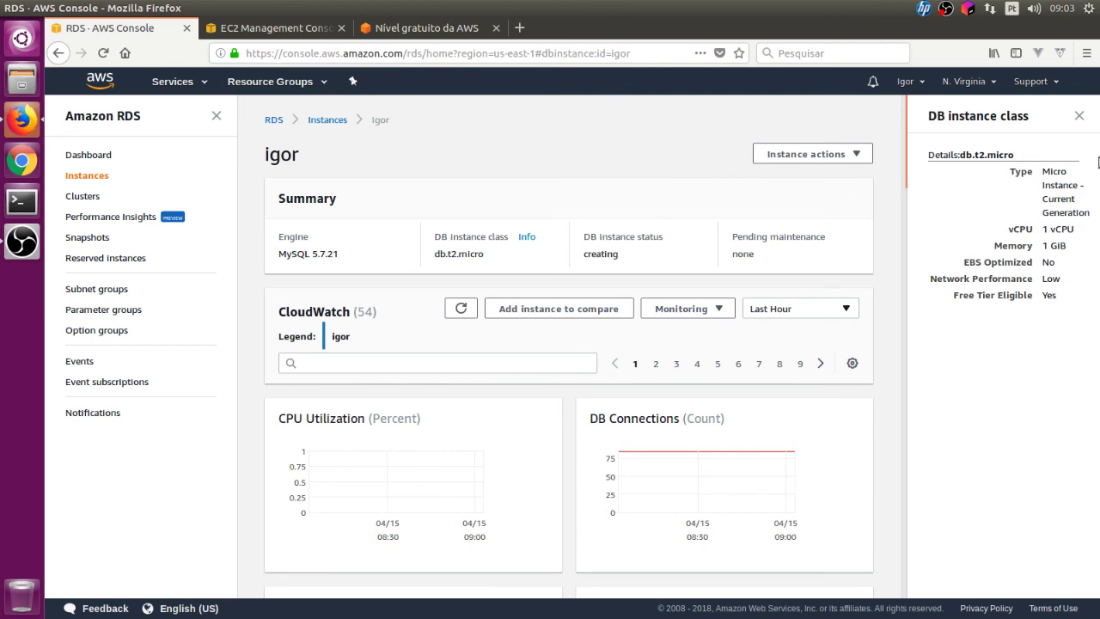
pyautogui.click(1080, 115)
pyautogui.scroll(-10, 800, 408)
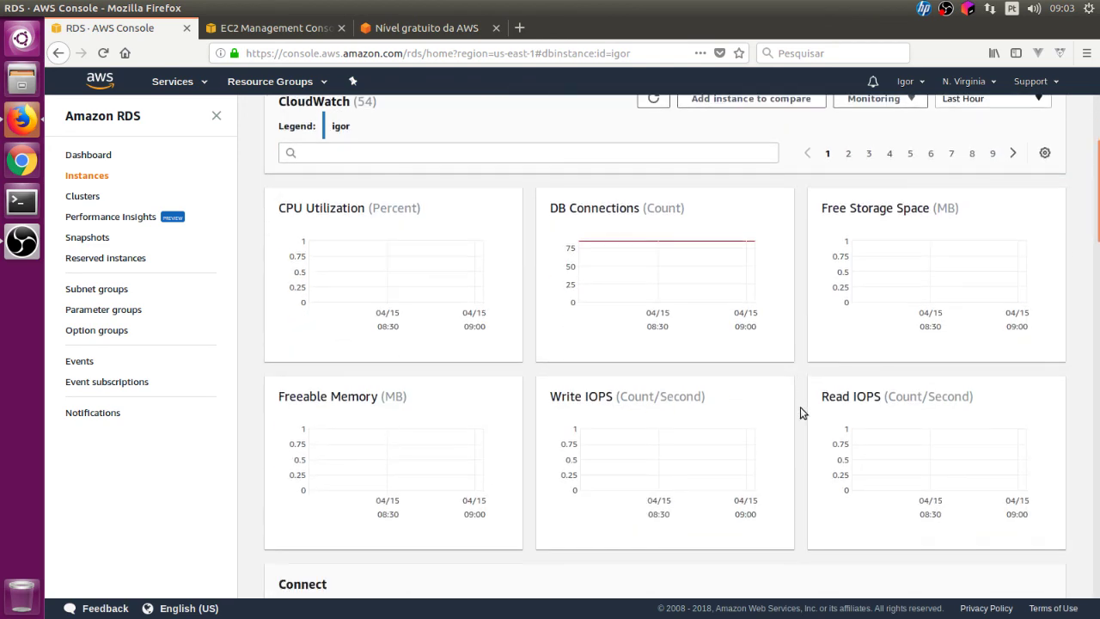
pyautogui.scroll(-5, 820, 411)
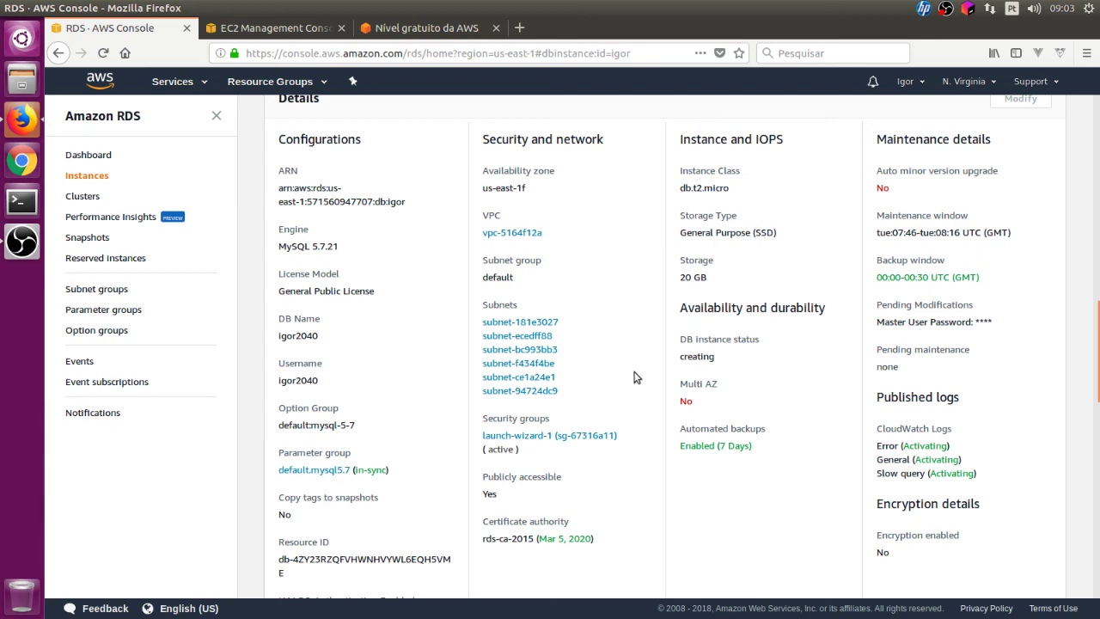
pyautogui.scroll(6, 646, 408)
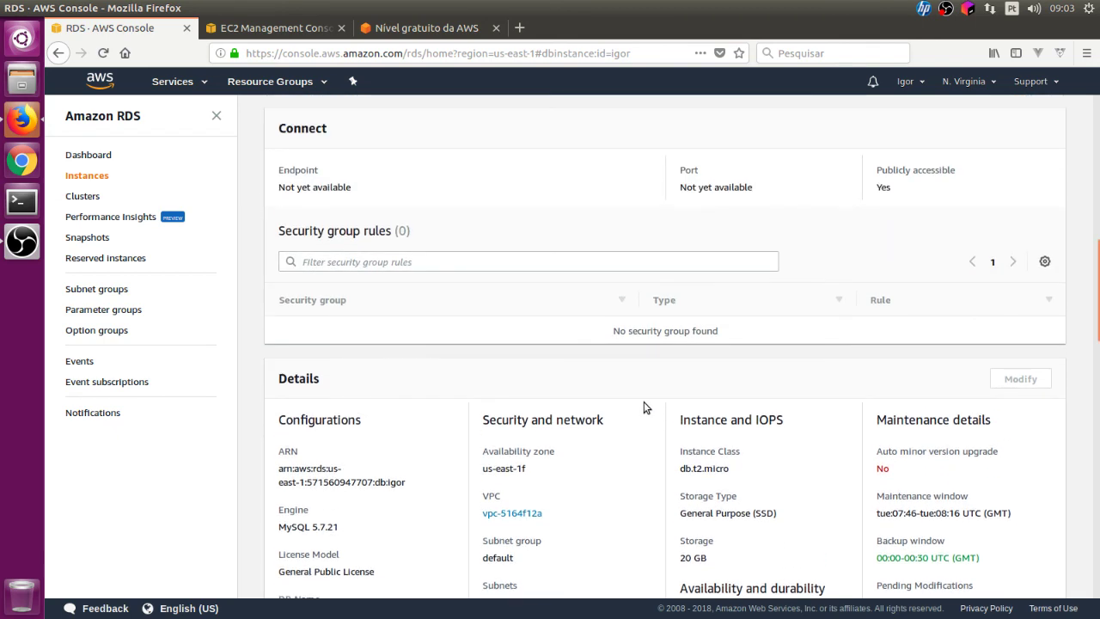